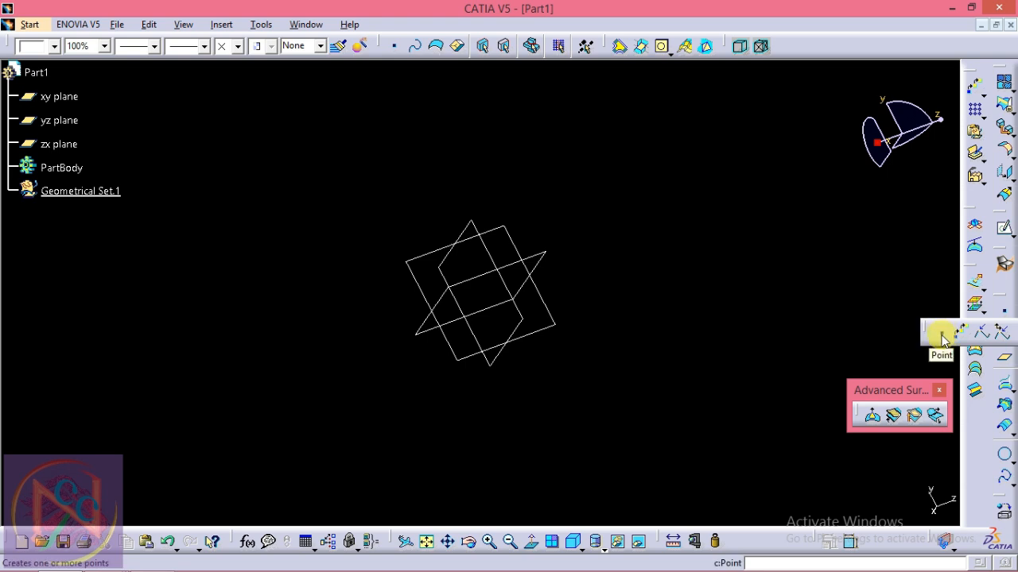
Step: Start a point definition and look through the available point types
click(941, 334)
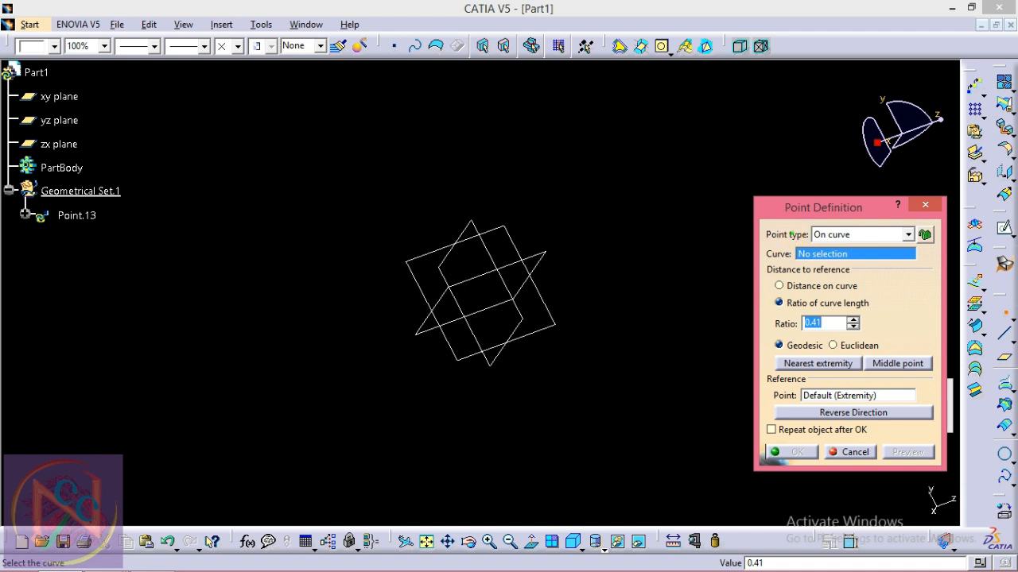
mouse_move(771, 213)
shift+mouse_down()
mouse_move(788, 231)
mouse_move(856, 251)
mouse_move(881, 227)
shift+mouse_up()
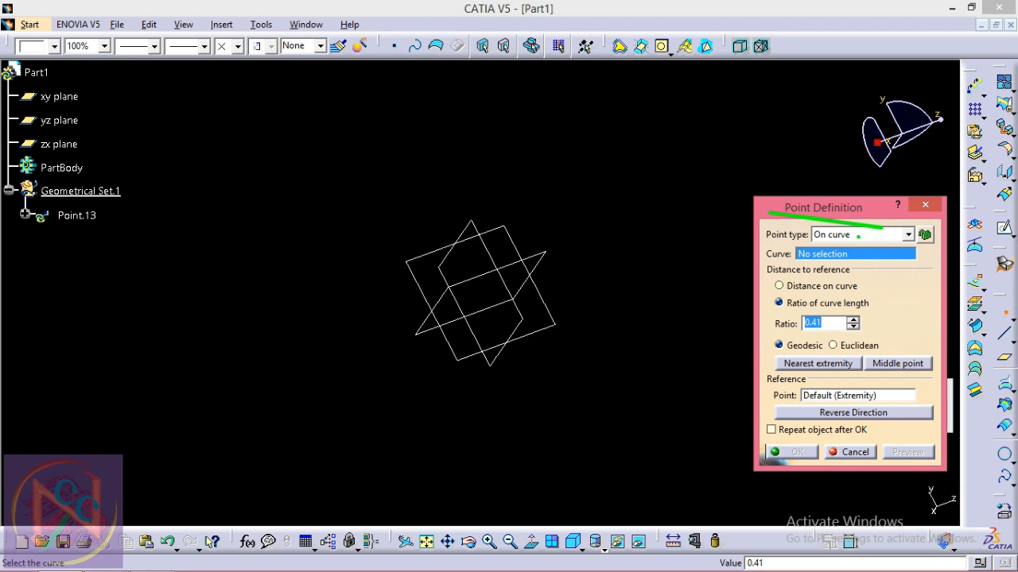
key(Escape)
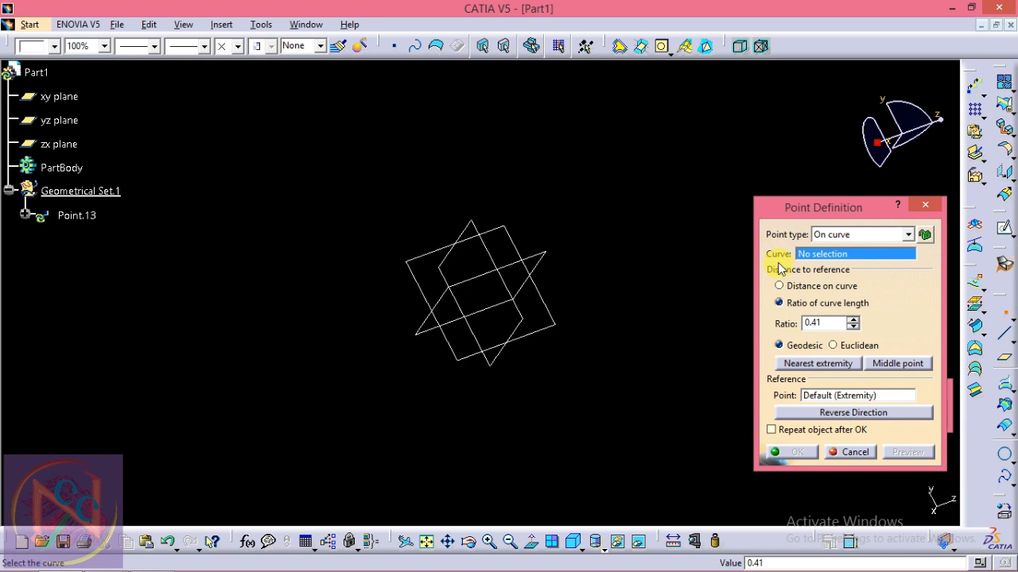
mouse_move(768, 217)
mouse_down()
mouse_move(848, 244)
mouse_move(763, 222)
mouse_up()
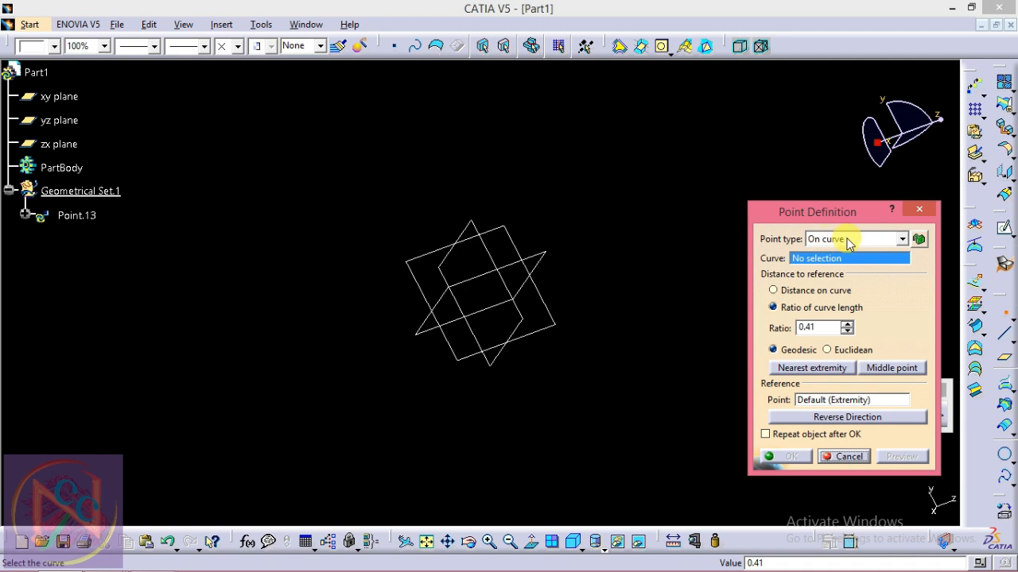
click(848, 244)
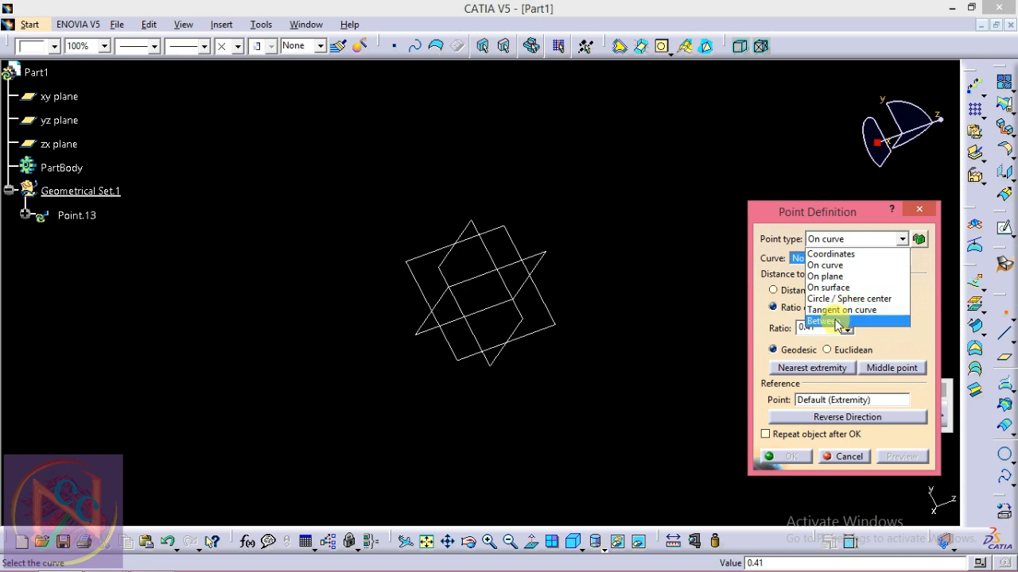
click(835, 213)
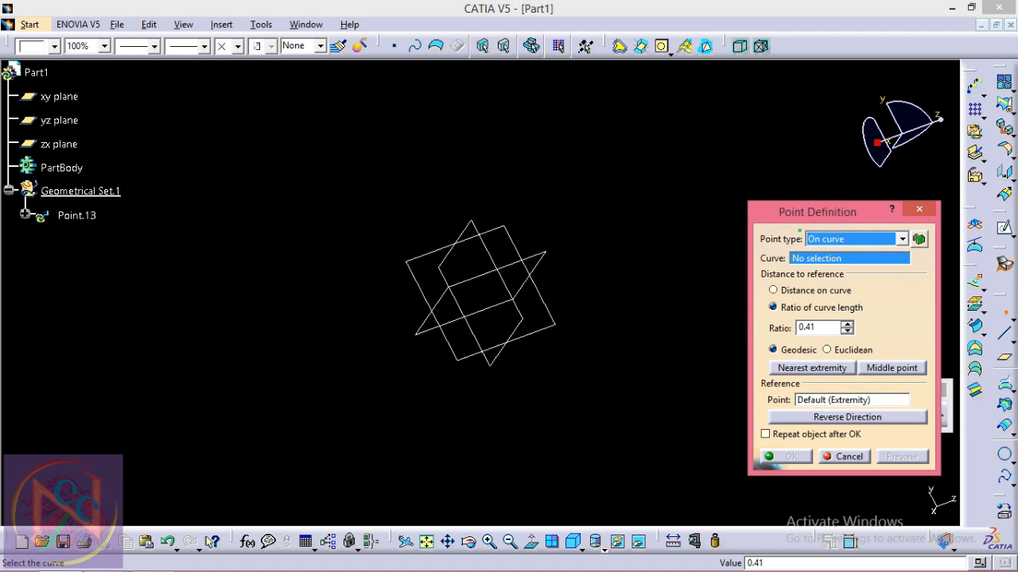
drag(792, 224, 853, 247)
key(Escape)
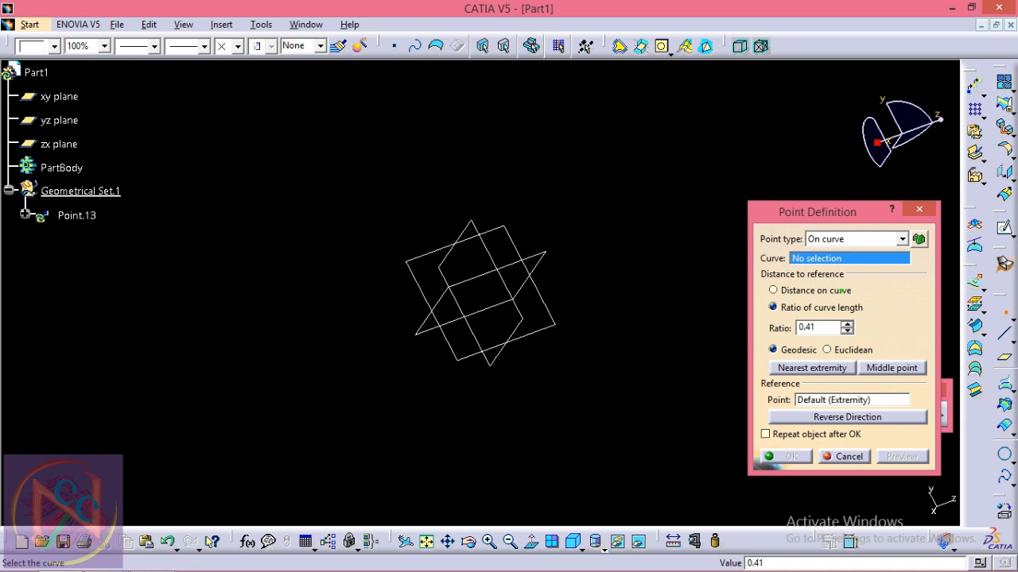
drag(785, 224, 915, 260)
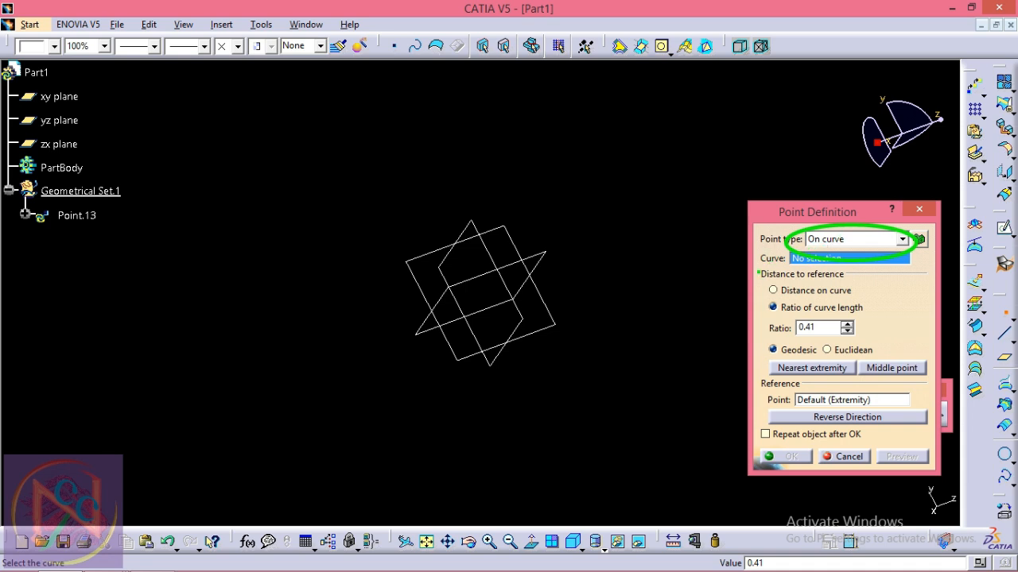
Step: Create a point by coordinates at X 50 mm, Y 30 mm, Z 30 mm from the default origin
click(824, 239)
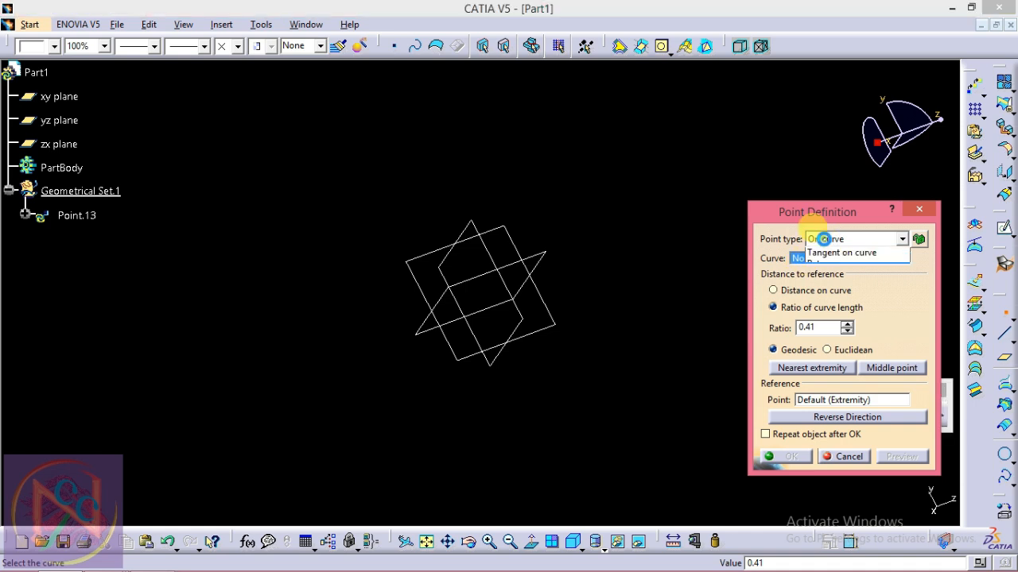
click(827, 251)
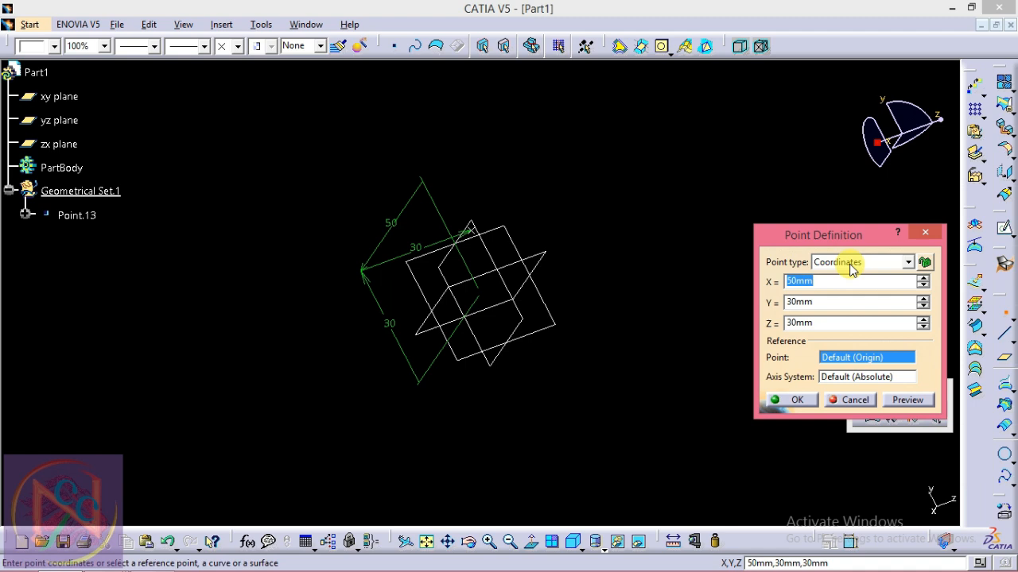
click(812, 281)
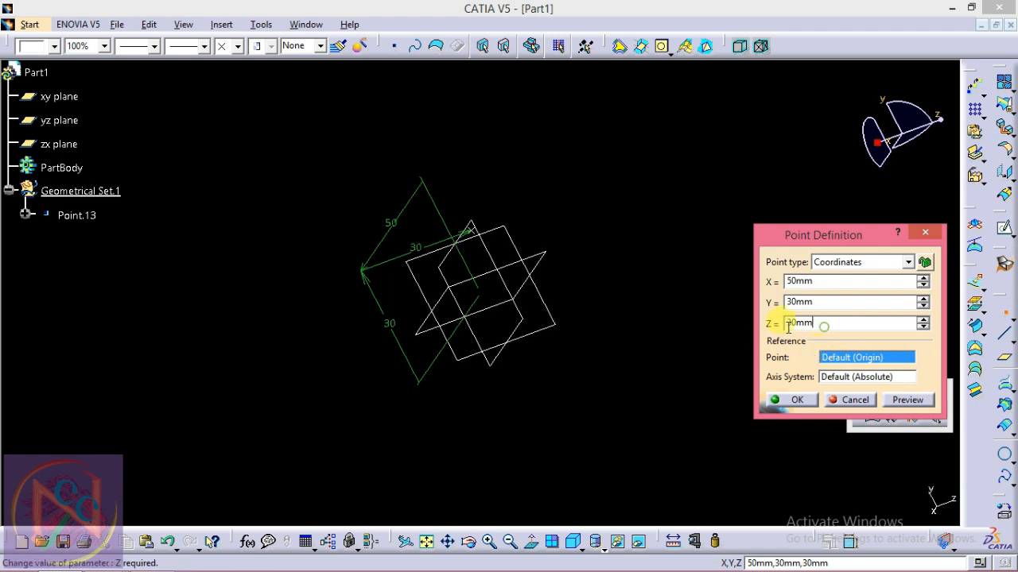
click(794, 401)
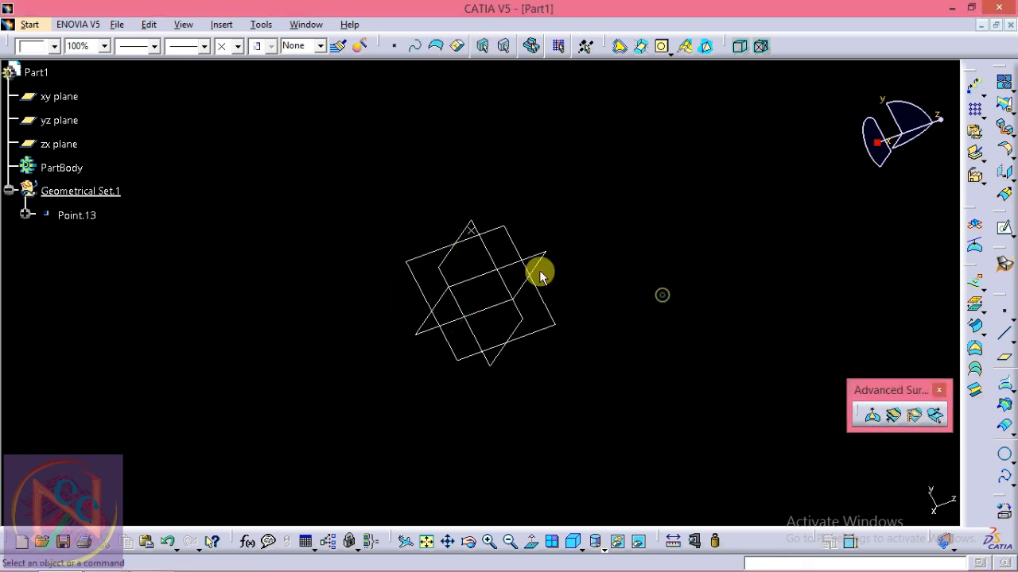
middle_drag(488, 254, 580, 217)
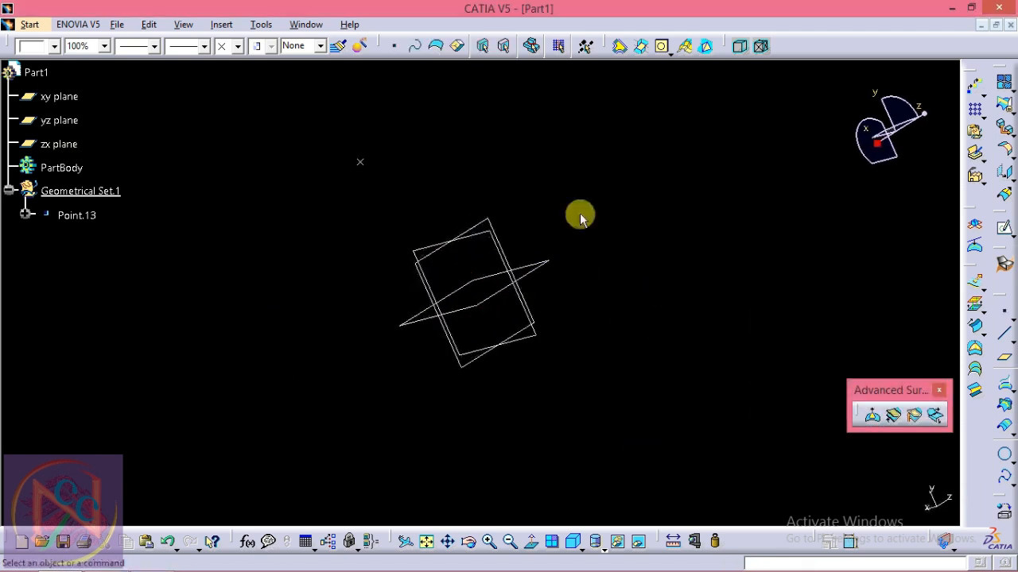
click(360, 163)
right_click(361, 162)
click(283, 217)
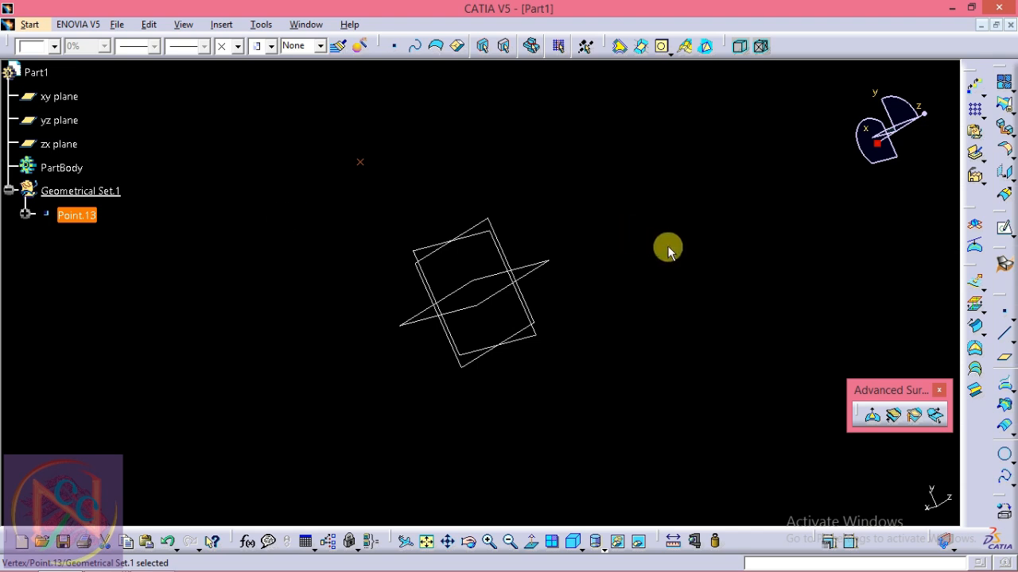
click(694, 237)
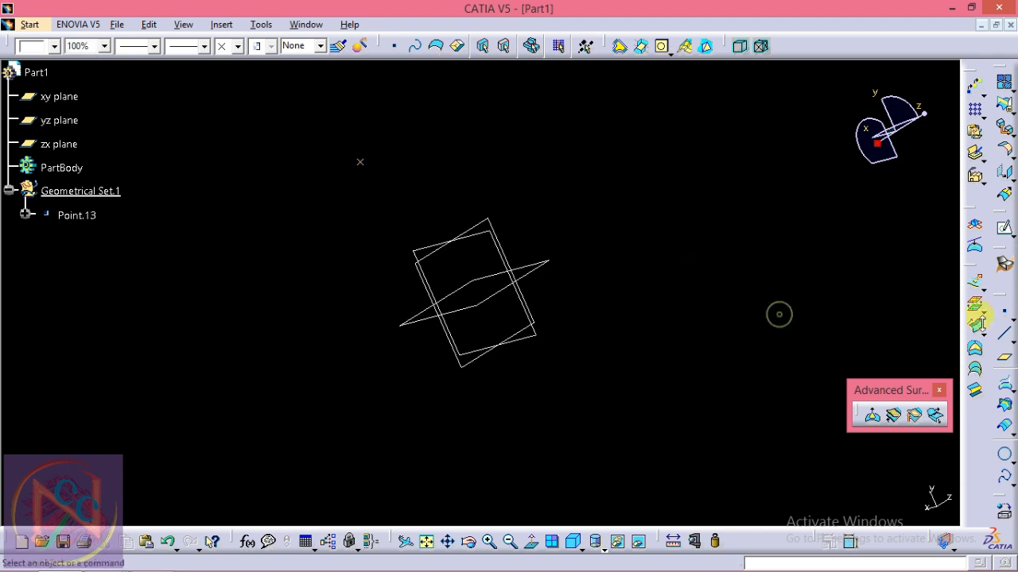
Step: Create a second point by coordinates offset X 50 mm, Y 30 mm, Z 30 mm, with the first point as reference
click(1003, 312)
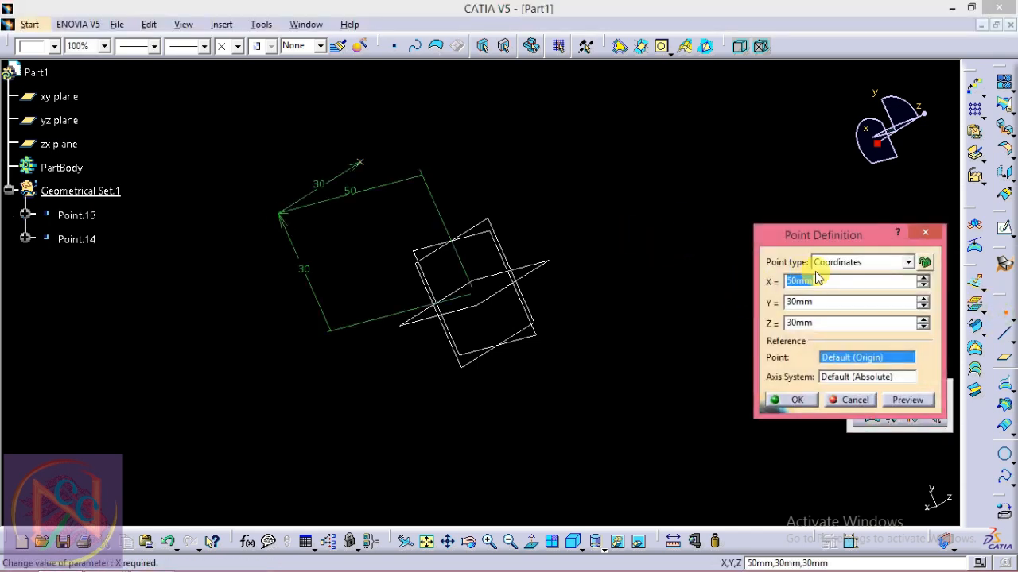
click(357, 163)
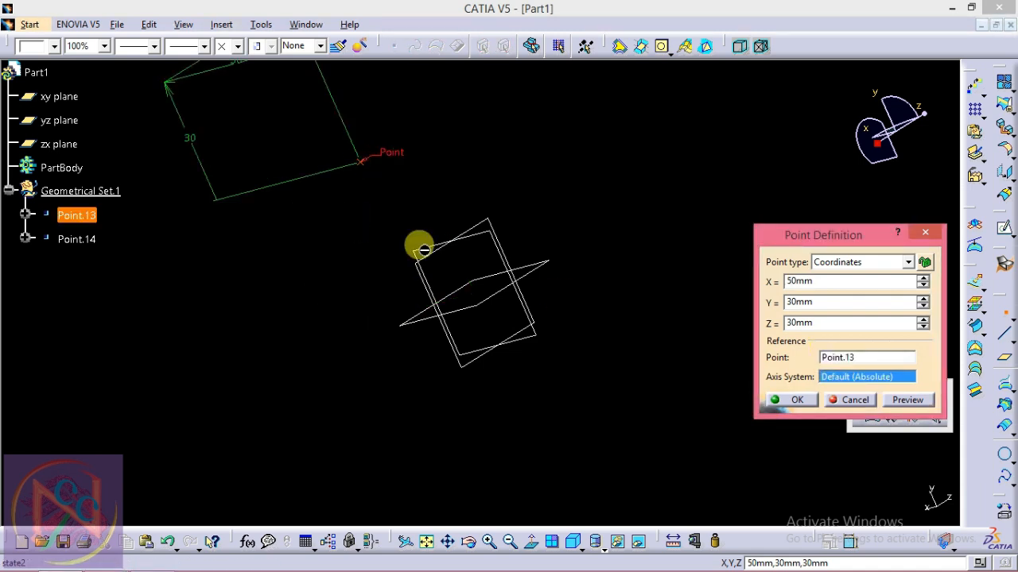
mouse_move(350, 207)
middle_down()
mouse_move(341, 196)
mouse_move(368, 265)
middle_up()
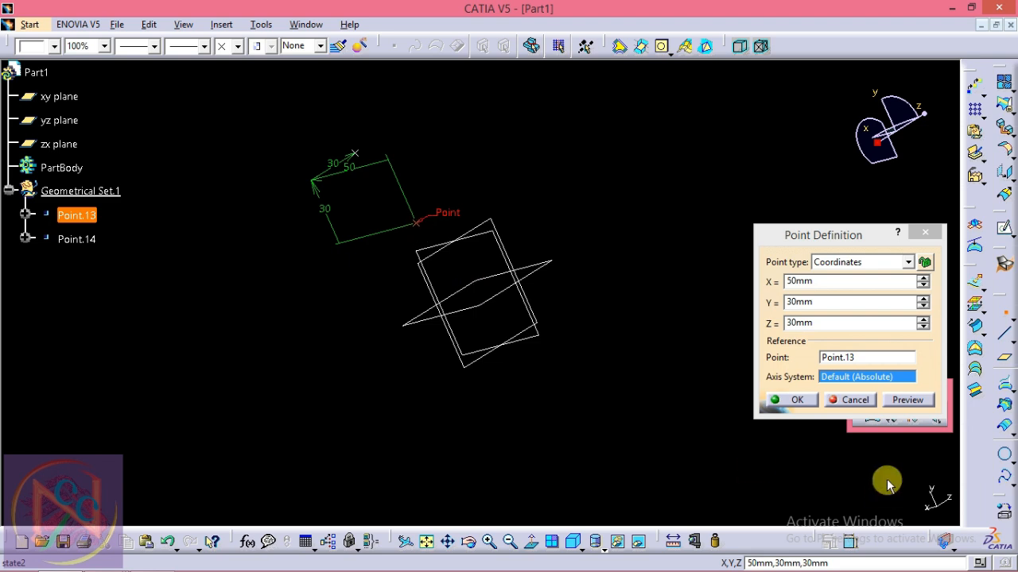
click(846, 357)
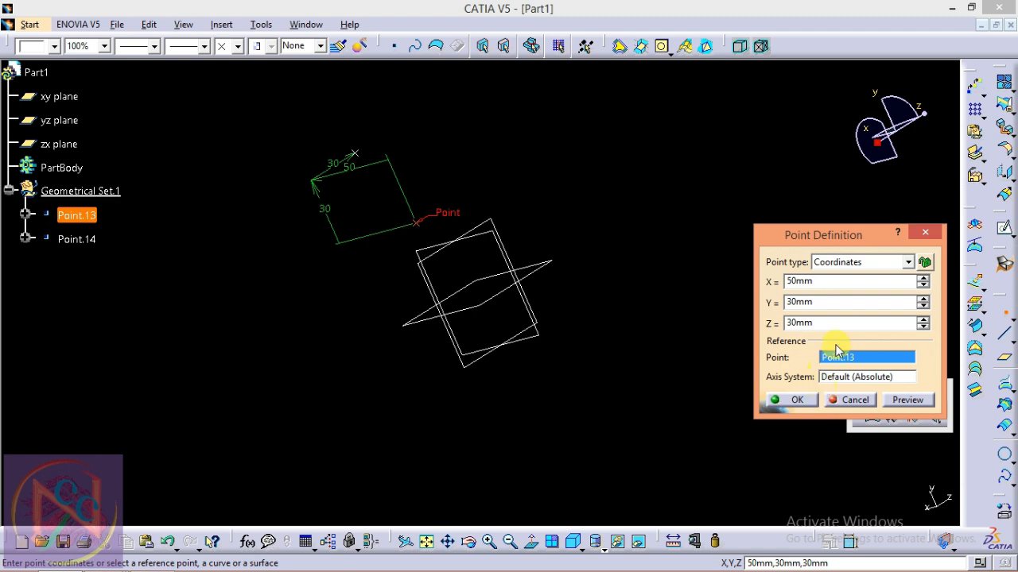
click(795, 399)
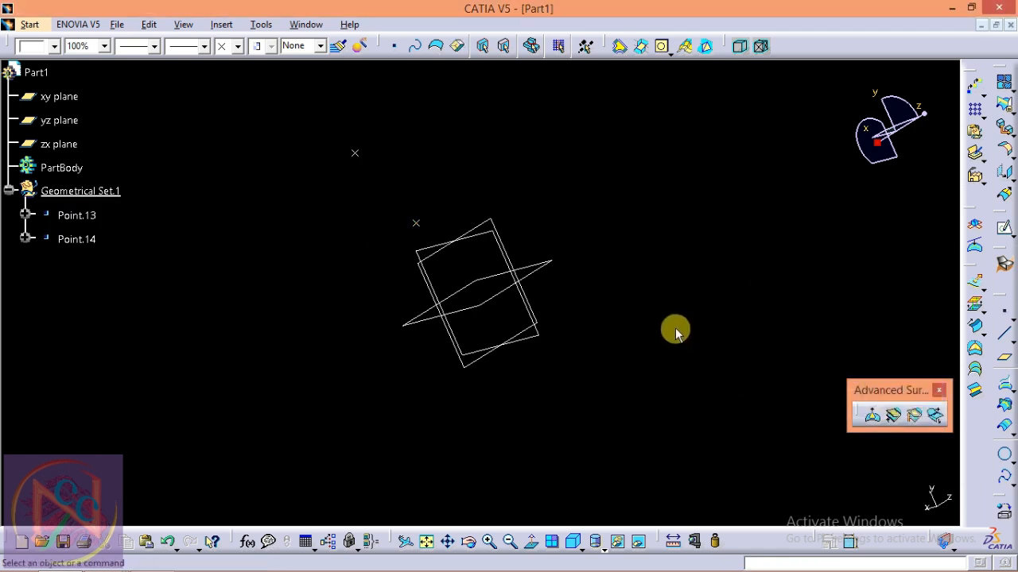
click(1005, 312)
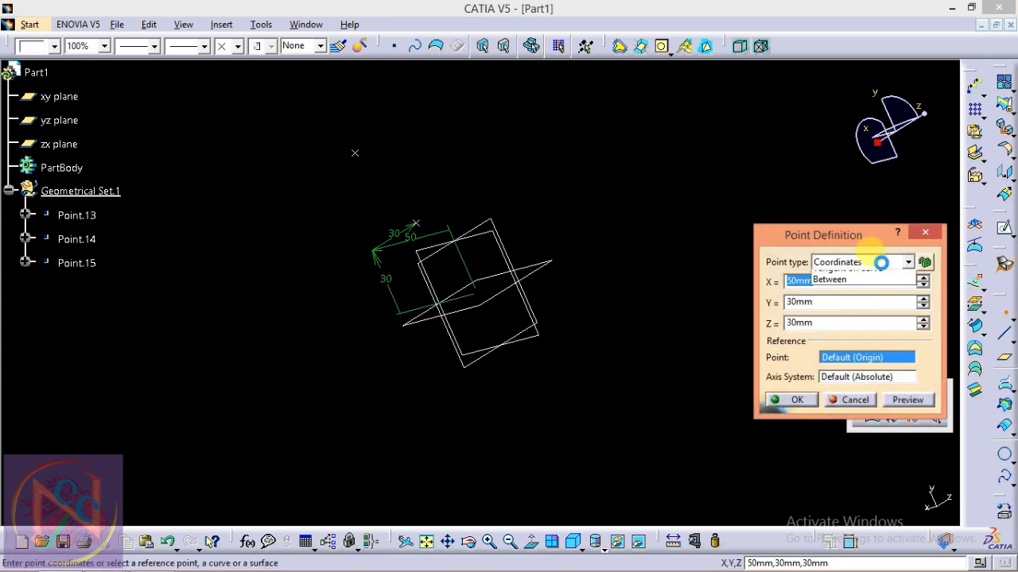
click(874, 262)
click(858, 287)
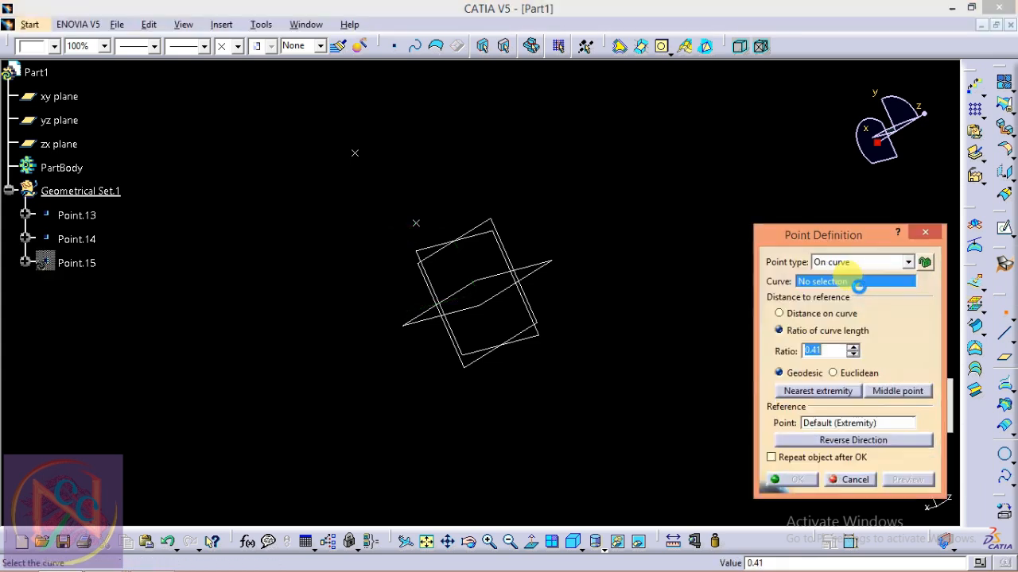
click(924, 232)
Step: Create a point-to-point line from the first point to the second point
click(1003, 332)
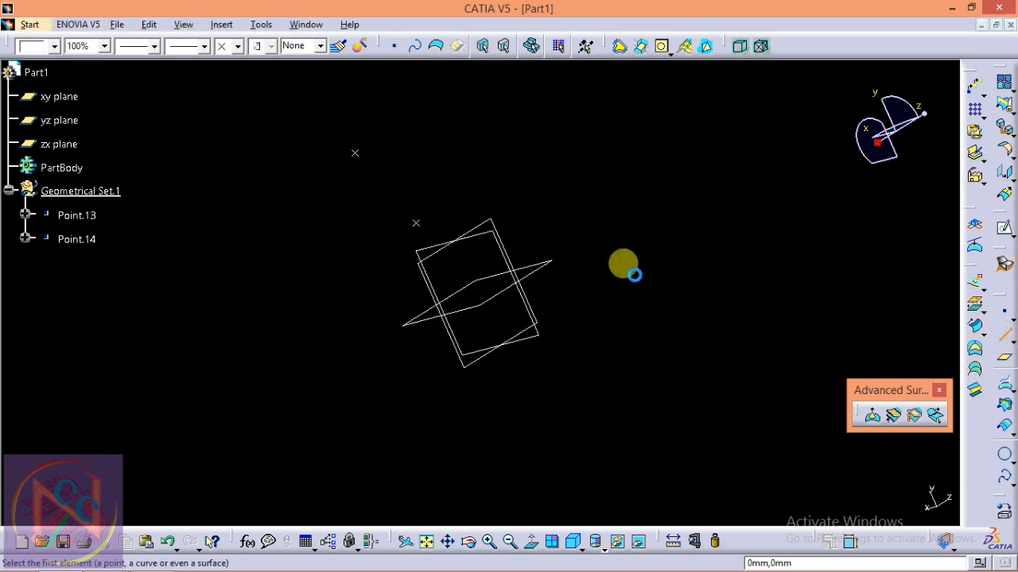
click(416, 222)
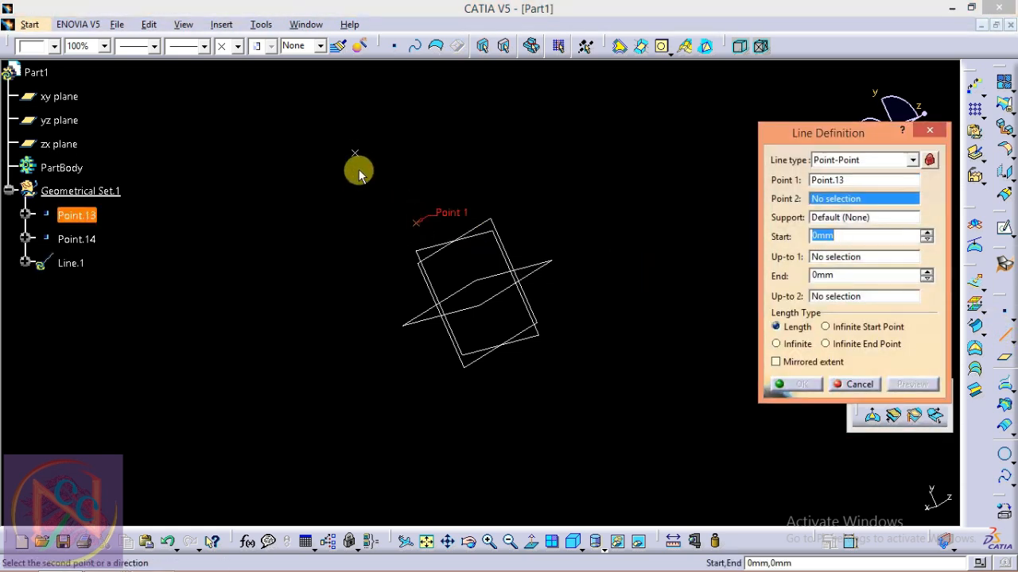
click(351, 148)
click(797, 385)
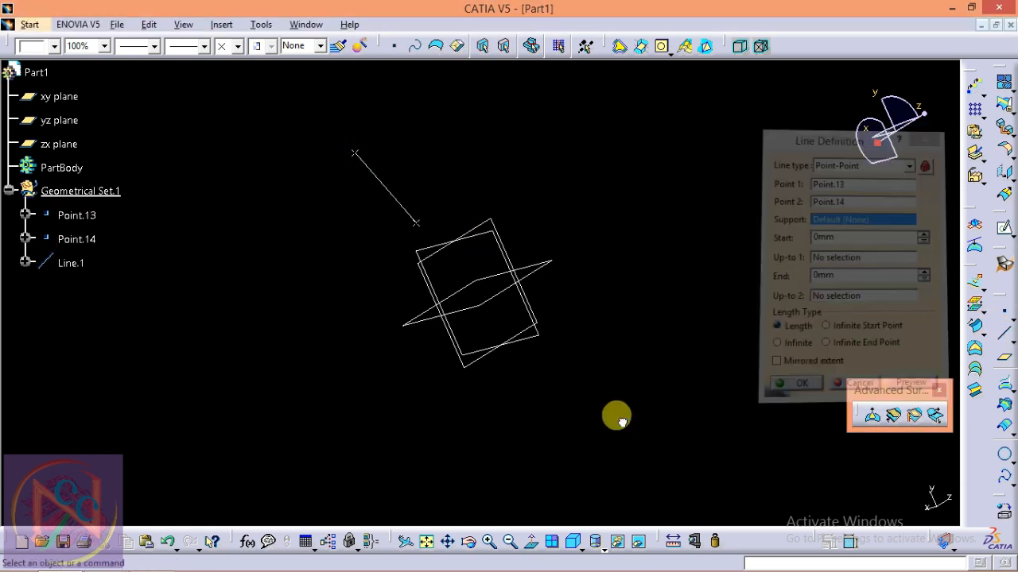
Step: Start an On curve point with the new line as its curve, positioned by distance on curve
click(1011, 321)
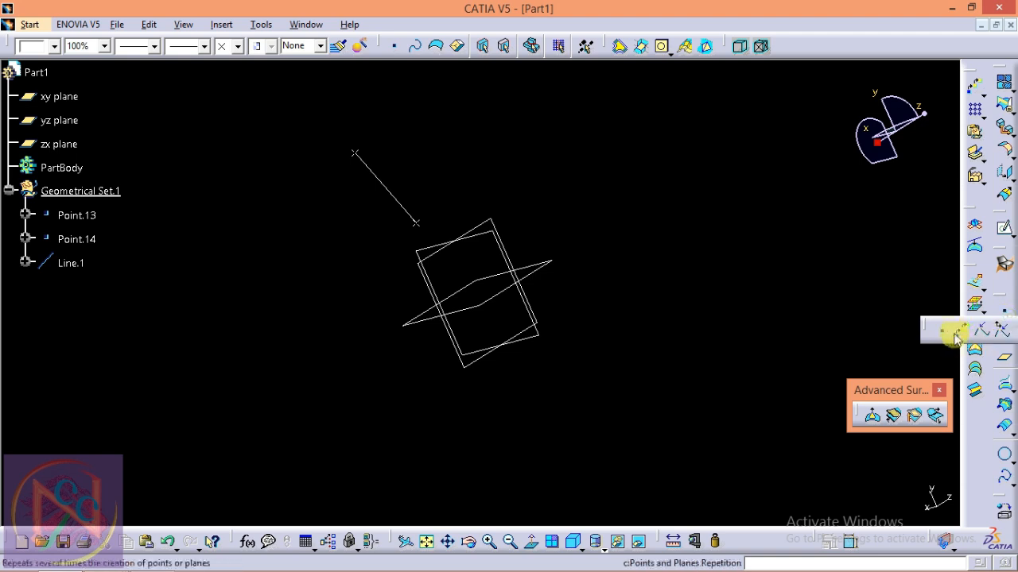
click(941, 329)
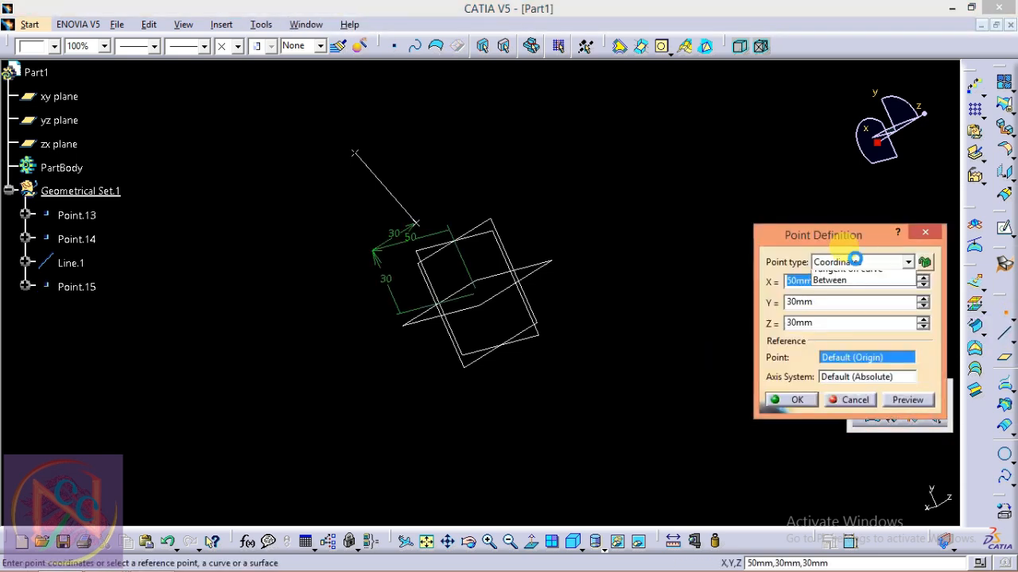
click(844, 263)
click(843, 288)
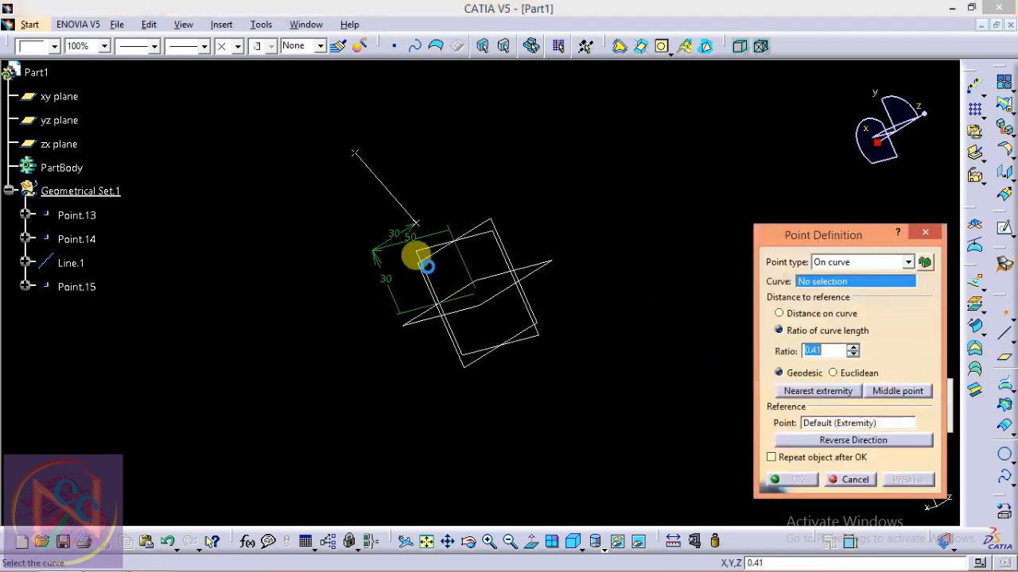
click(400, 204)
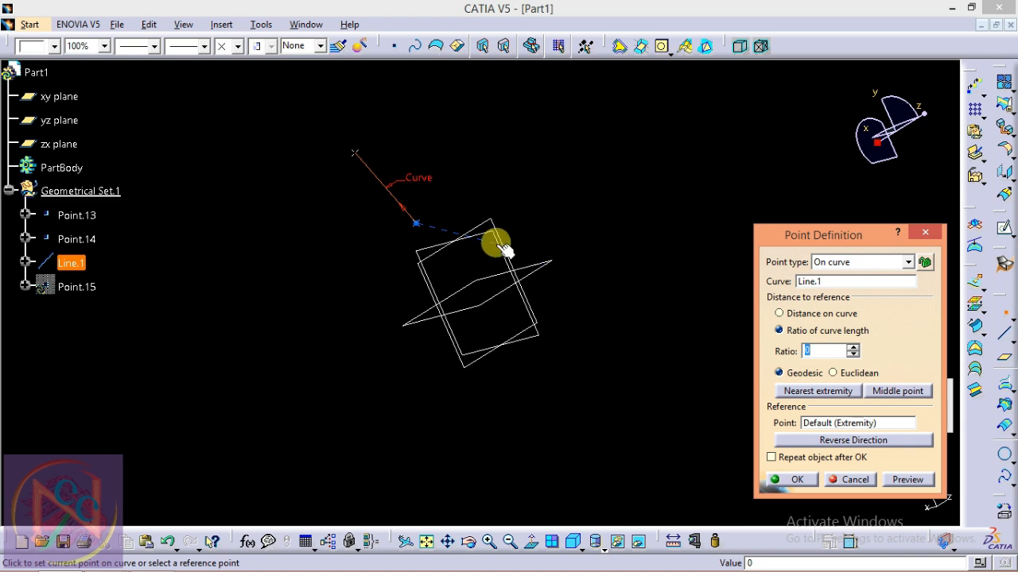
click(781, 315)
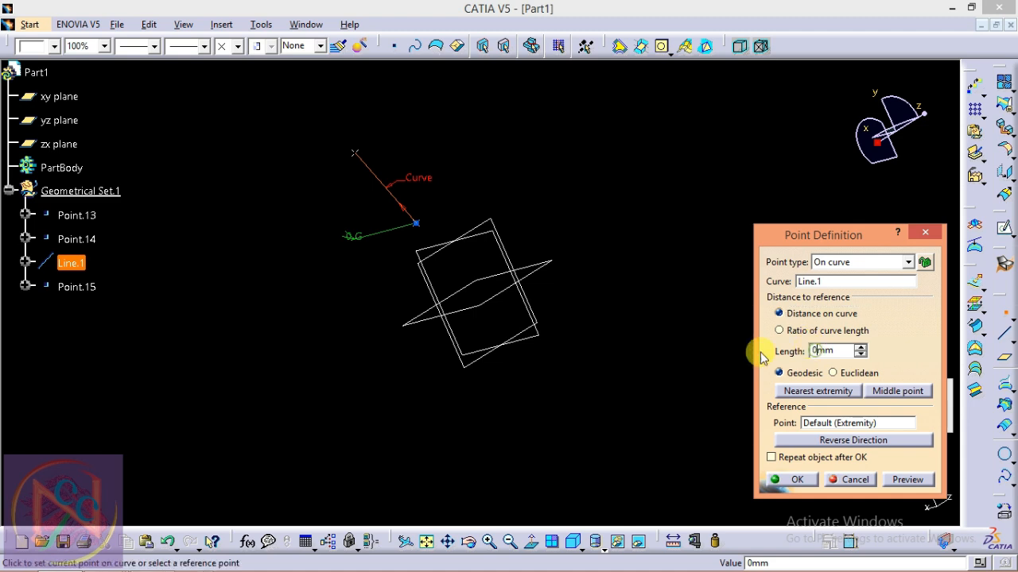
Step: Set the point's distance along the line to 1 mm
drag(837, 354, 805, 347)
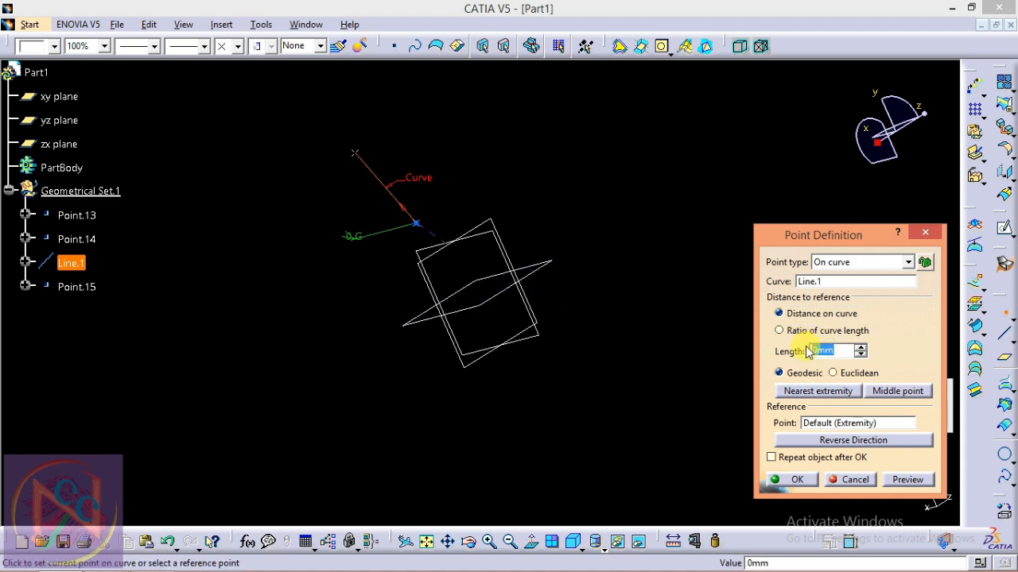
text(1)
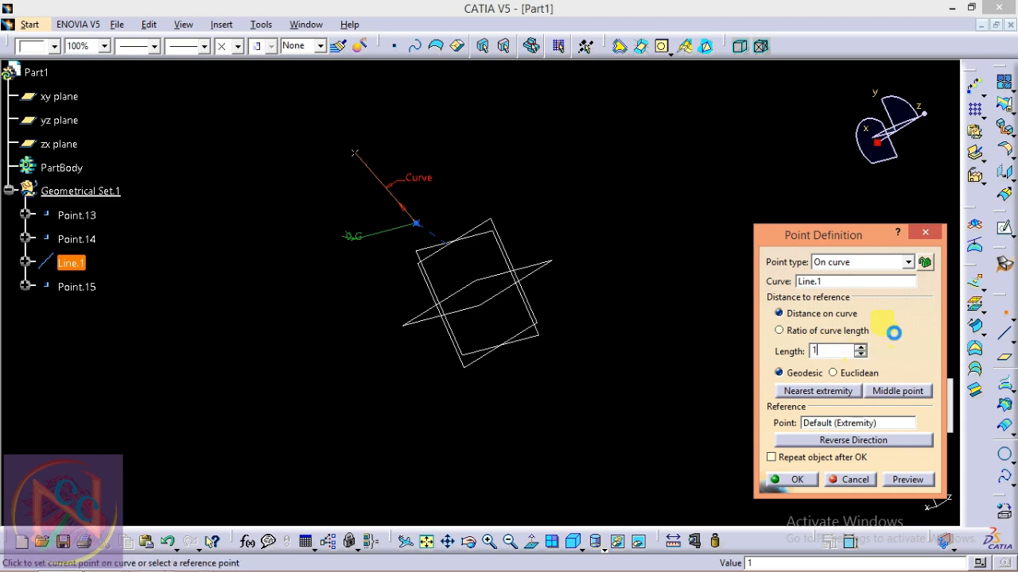
click(866, 331)
click(780, 314)
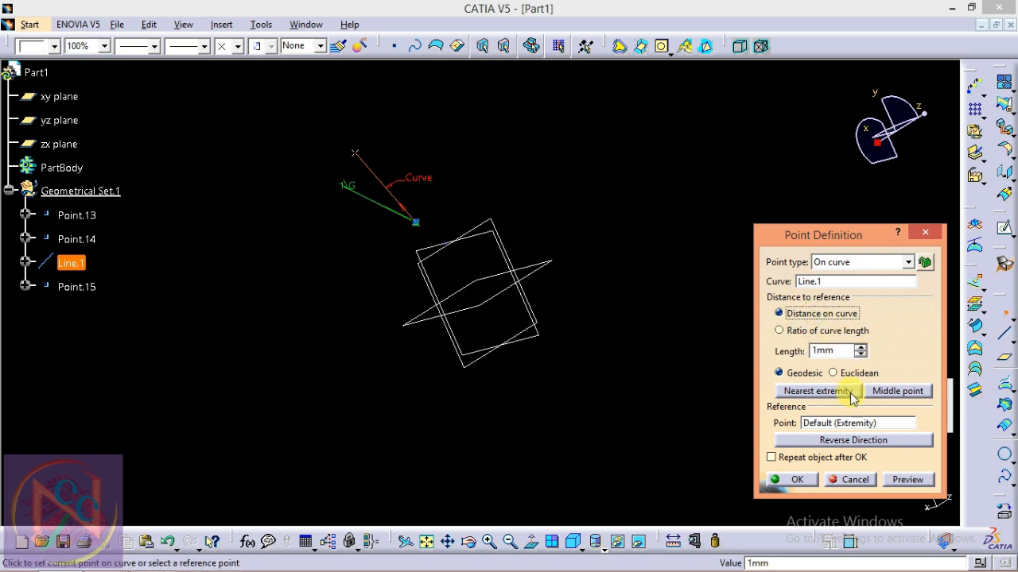
Step: Place the point freehand about 27 mm along the line, and return its distance to 1 mm with a preview
click(395, 196)
click(402, 201)
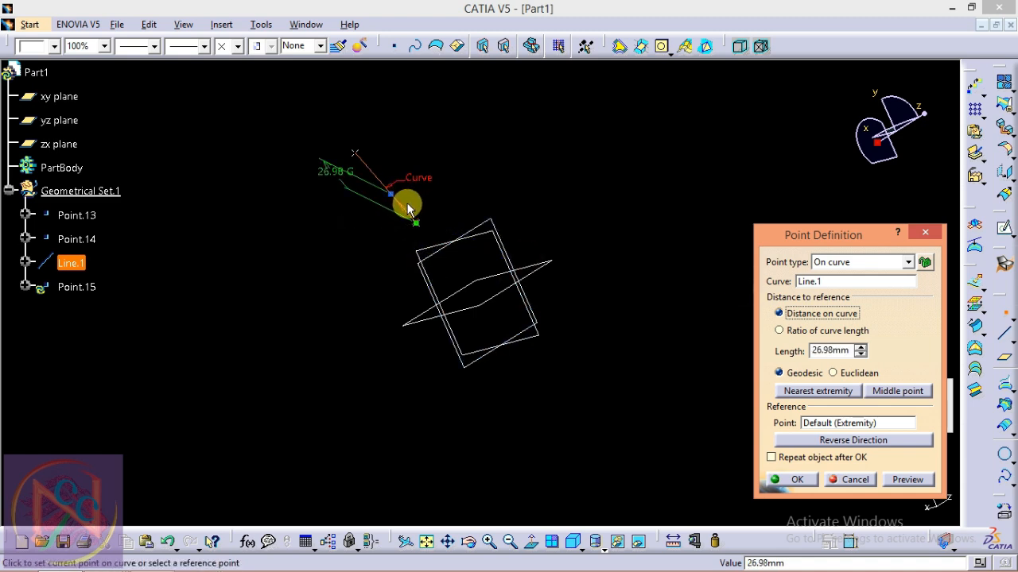
double_click(831, 350)
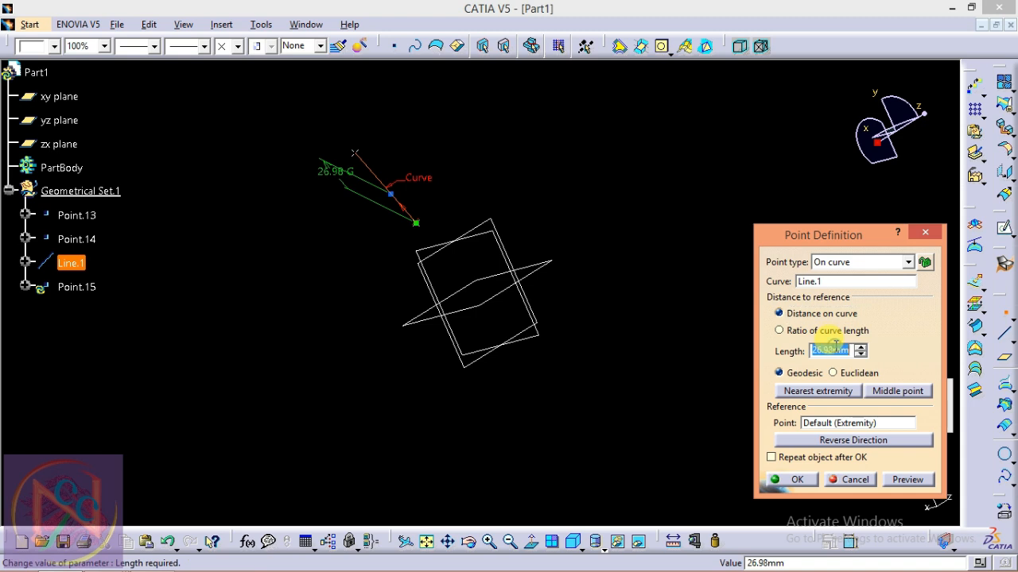
text(1)
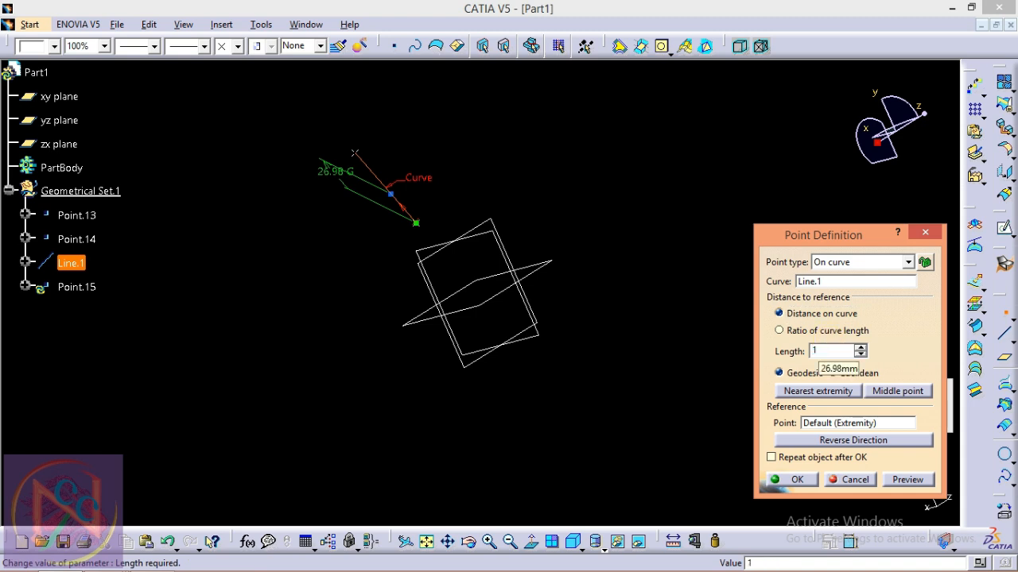
click(907, 479)
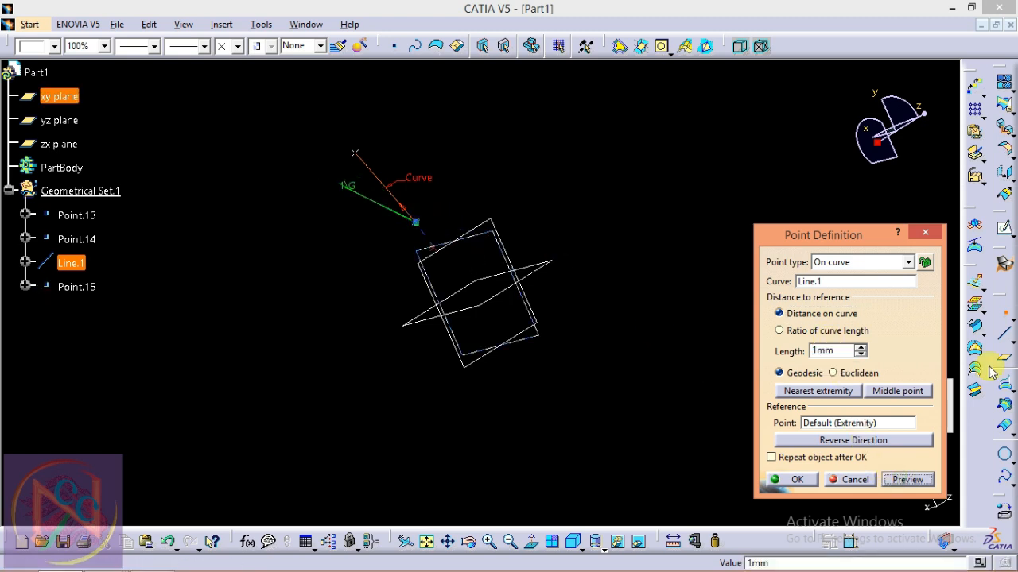
Step: Set the point's distance on the line to 10 mm, preview it, and reverse its direction to start from the line's other end
double_click(825, 352)
click(817, 350)
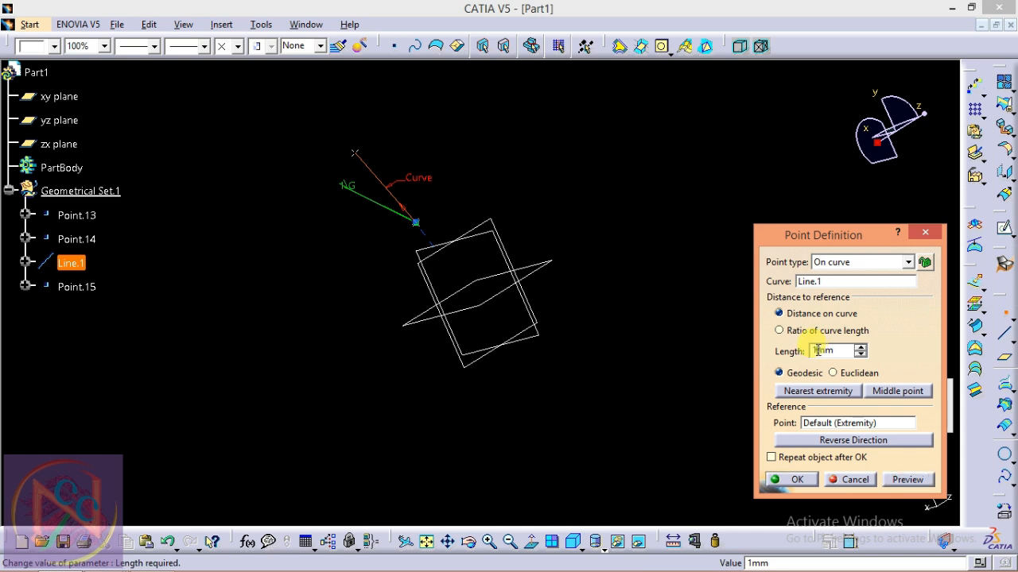
click(899, 482)
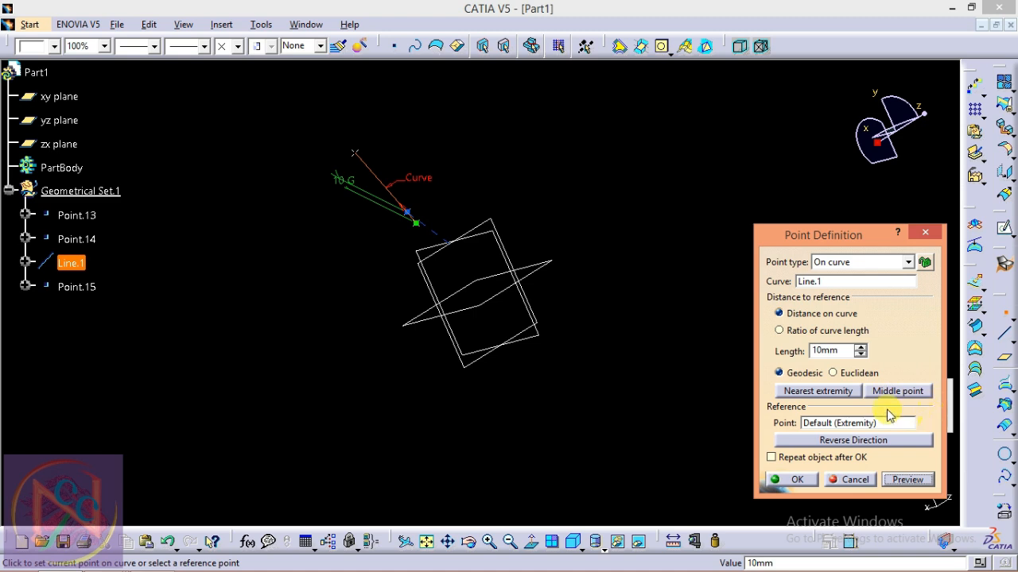
click(846, 442)
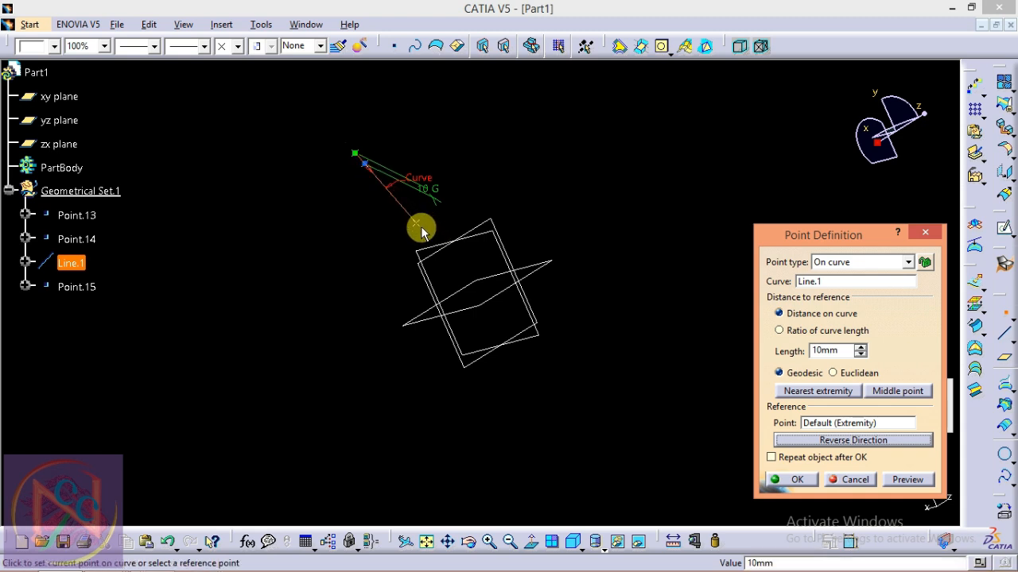
click(843, 444)
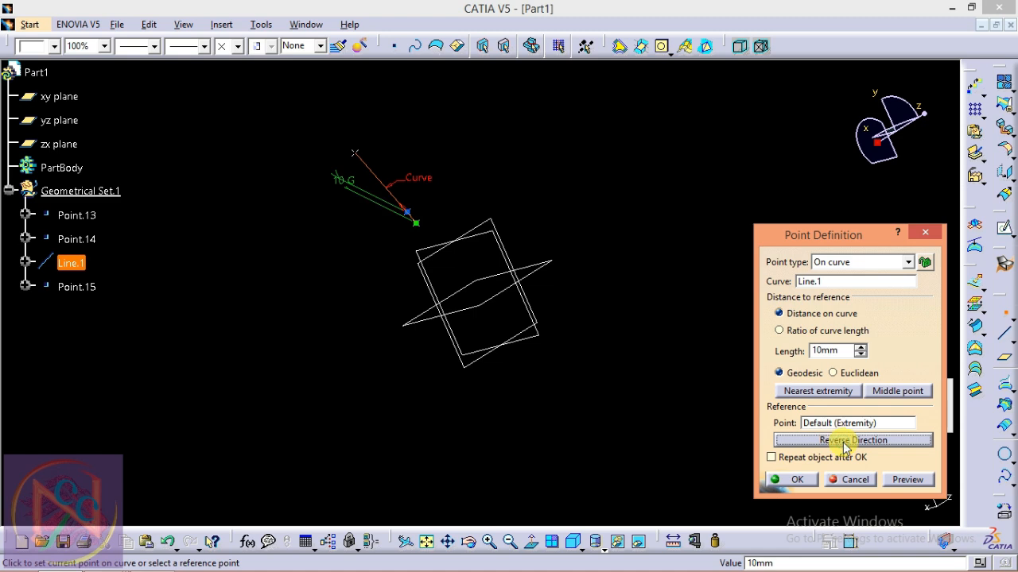
click(845, 443)
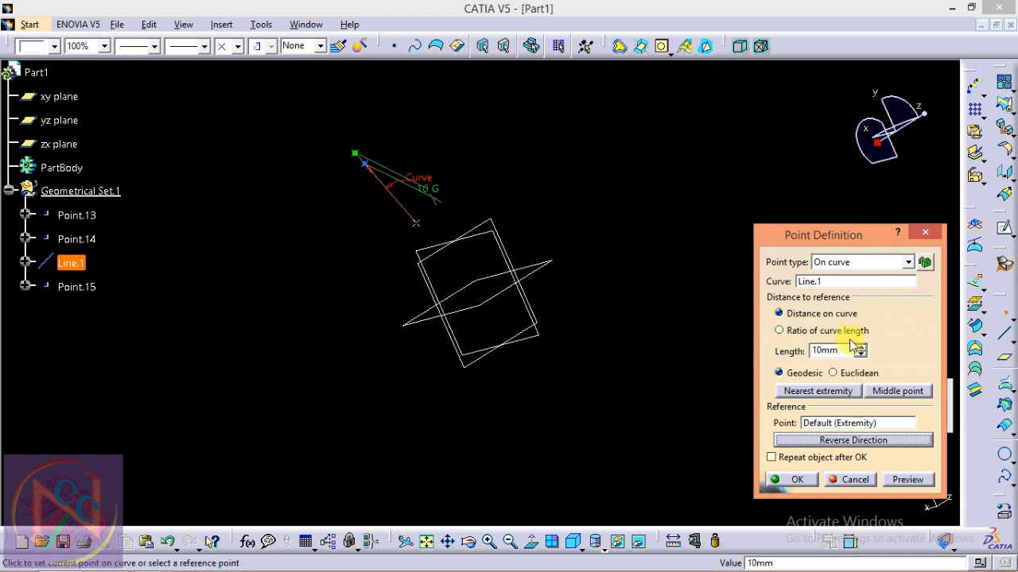
Step: Move the point to the line's middle point, and from there to the nearest extremity
click(898, 391)
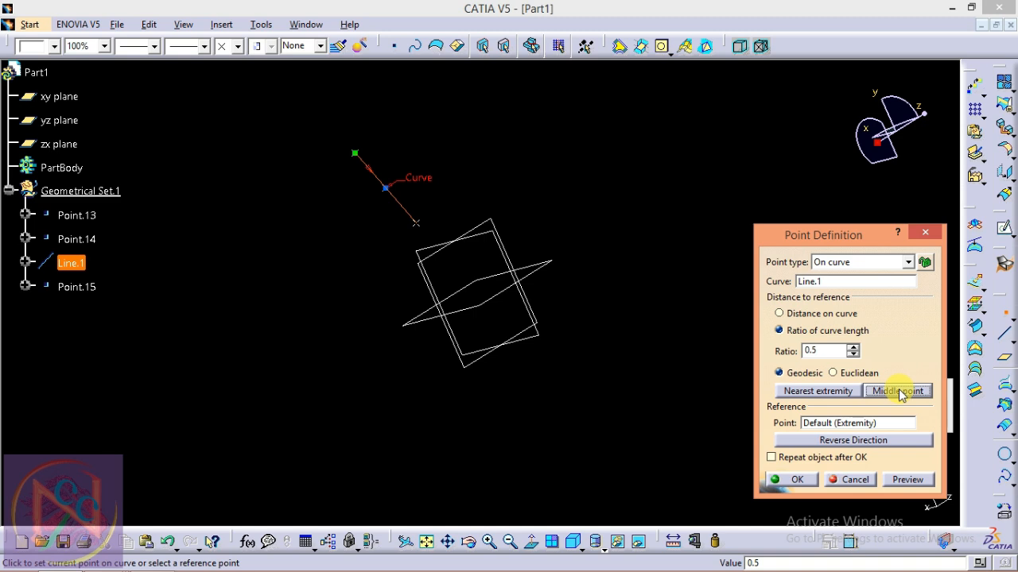
click(831, 391)
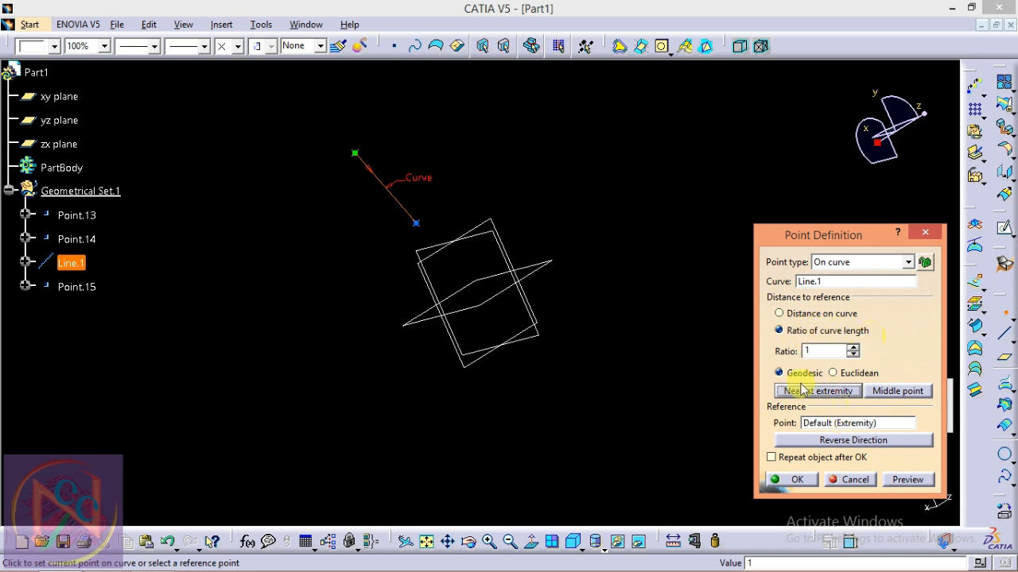
Step: Set the point's ratio of curve length to 0.25, reverse its direction, and create the point
drag(844, 352, 792, 354)
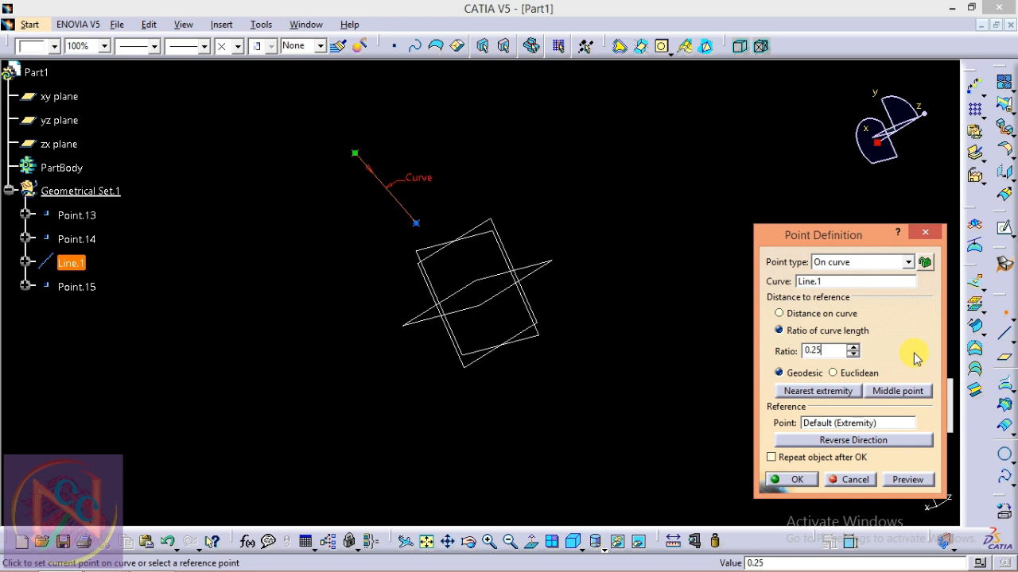
click(910, 477)
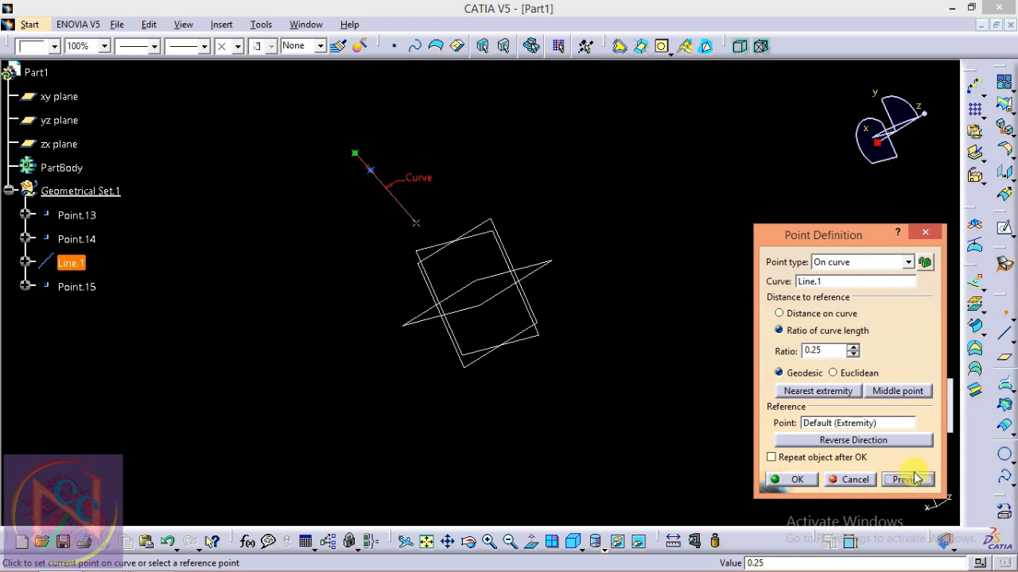
click(879, 447)
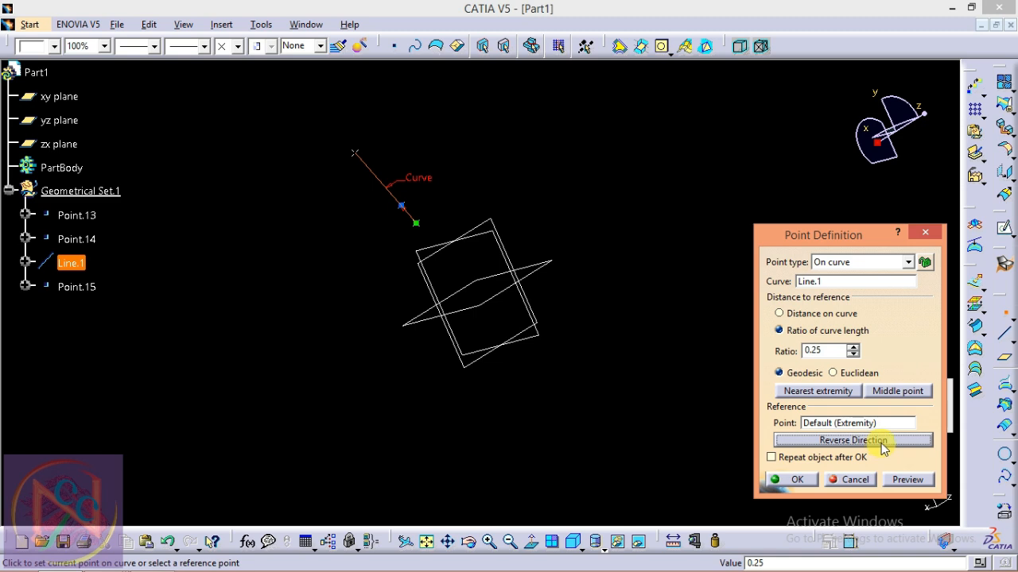
click(900, 332)
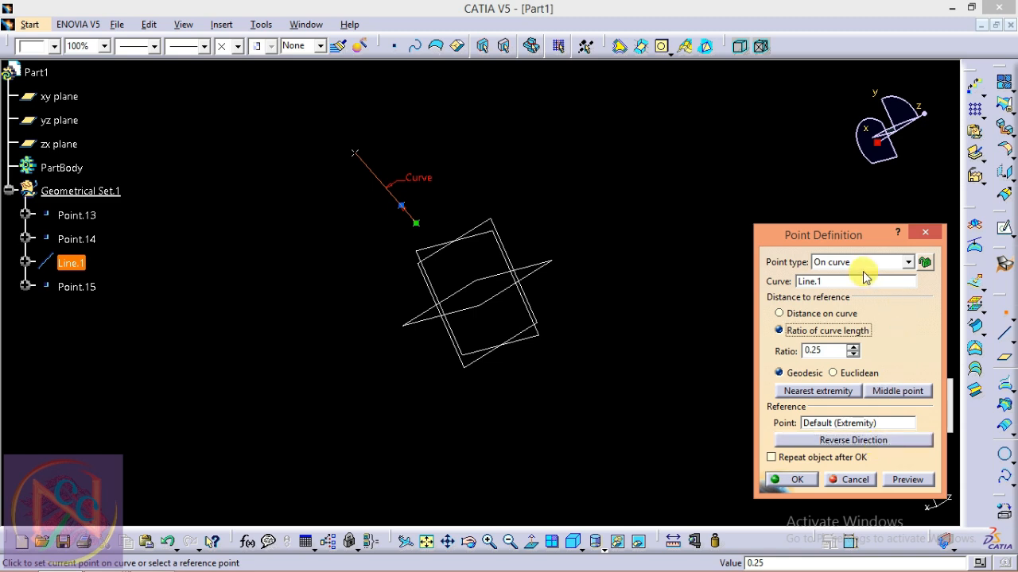
click(868, 263)
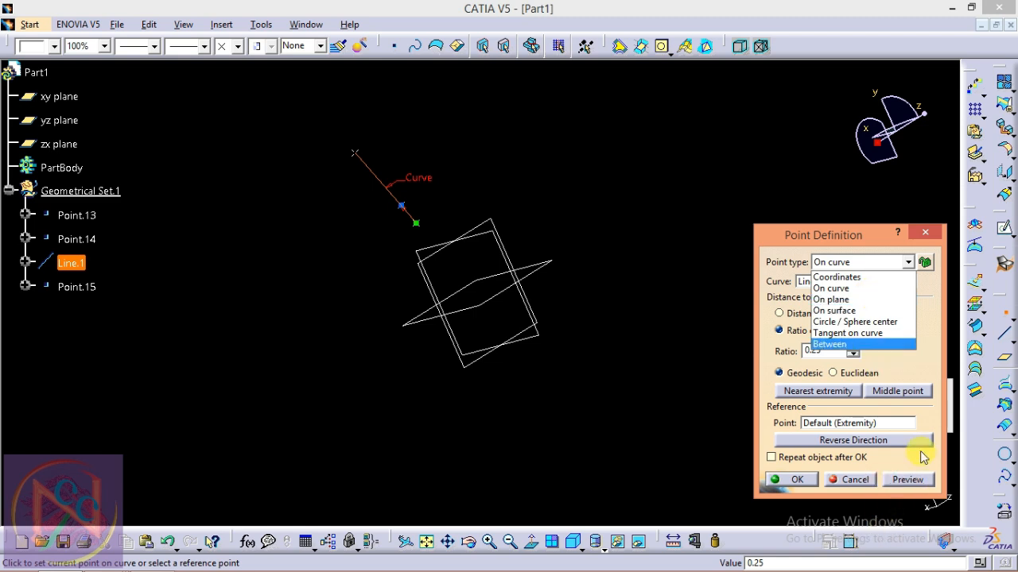
click(930, 418)
click(907, 480)
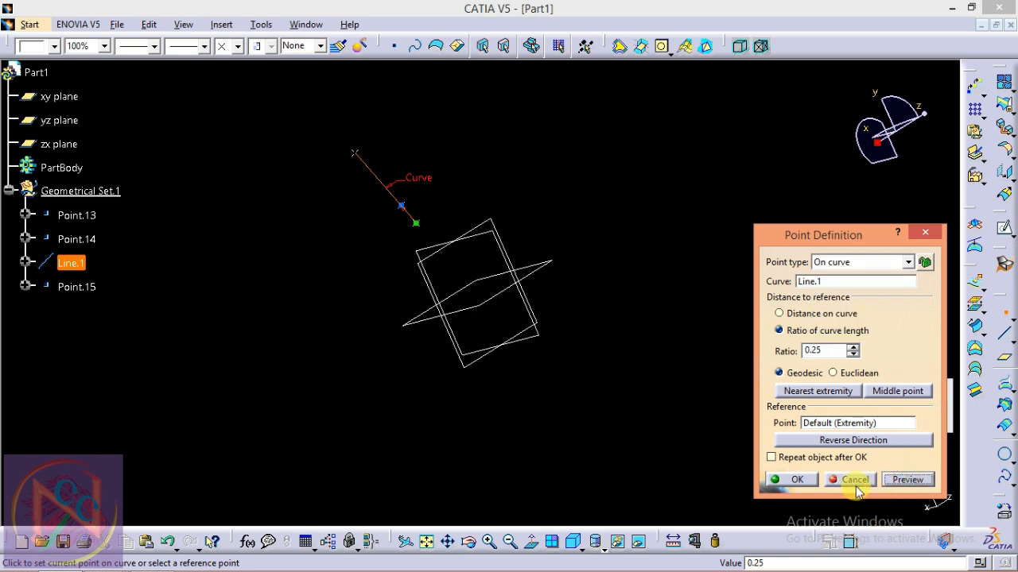
click(787, 479)
Step: Create an On plane point on the yz plane, placed freehand at about H 41 mm, V 54 mm
click(1003, 311)
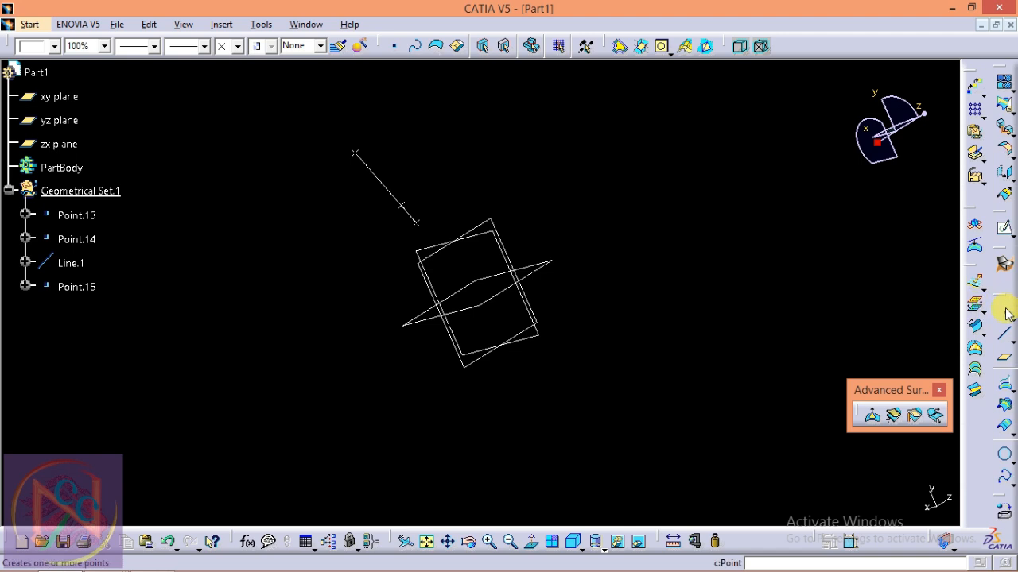
click(836, 263)
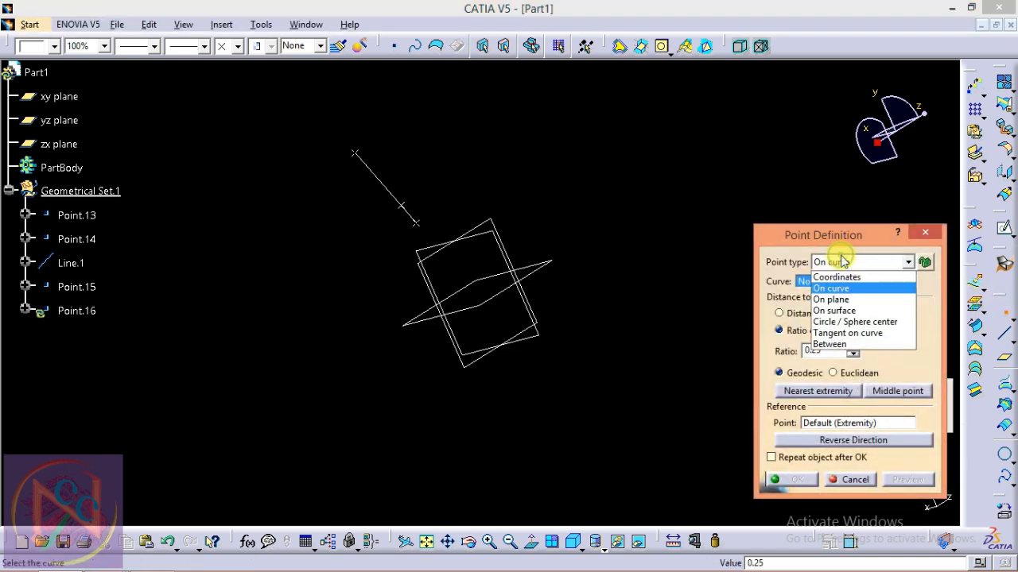
click(834, 299)
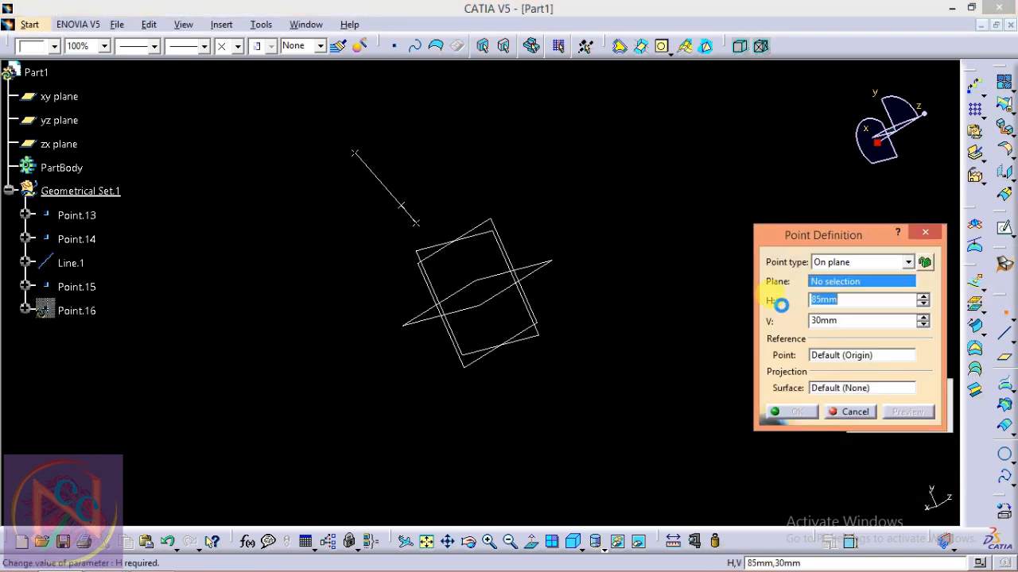
click(491, 223)
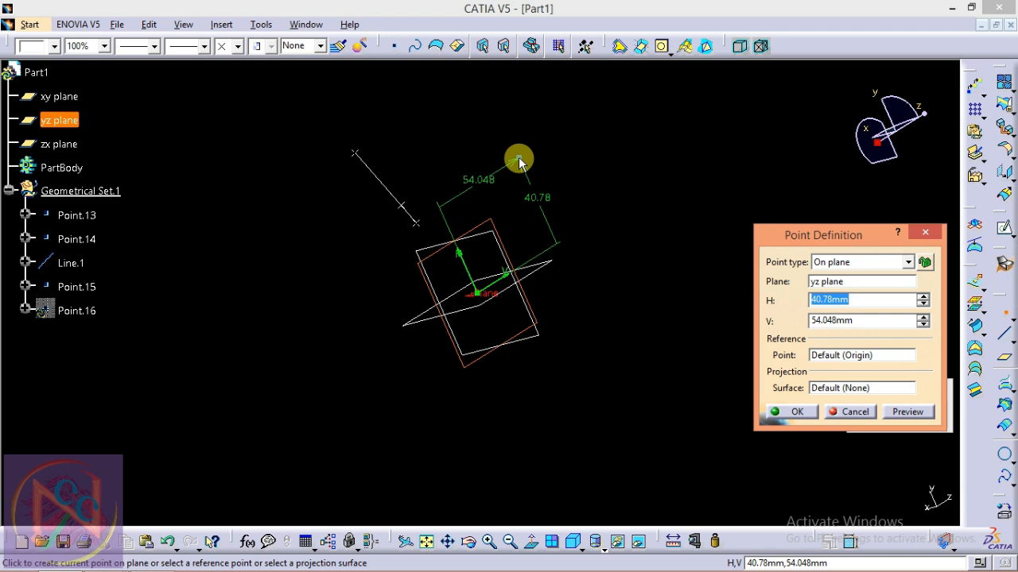
click(518, 157)
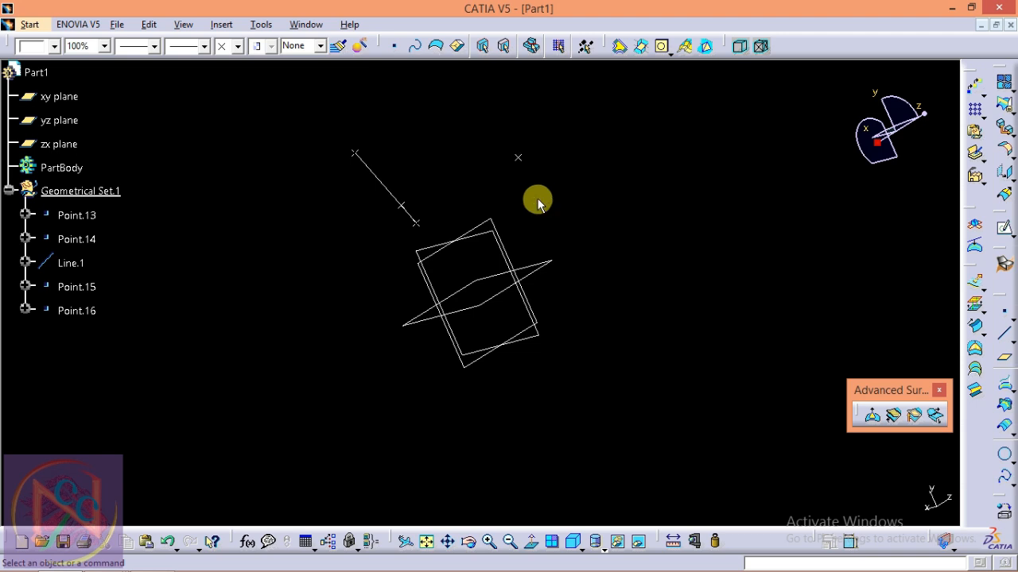
Step: Edit the on-plane point to H 50 mm and V 40 mm
double_click(73, 312)
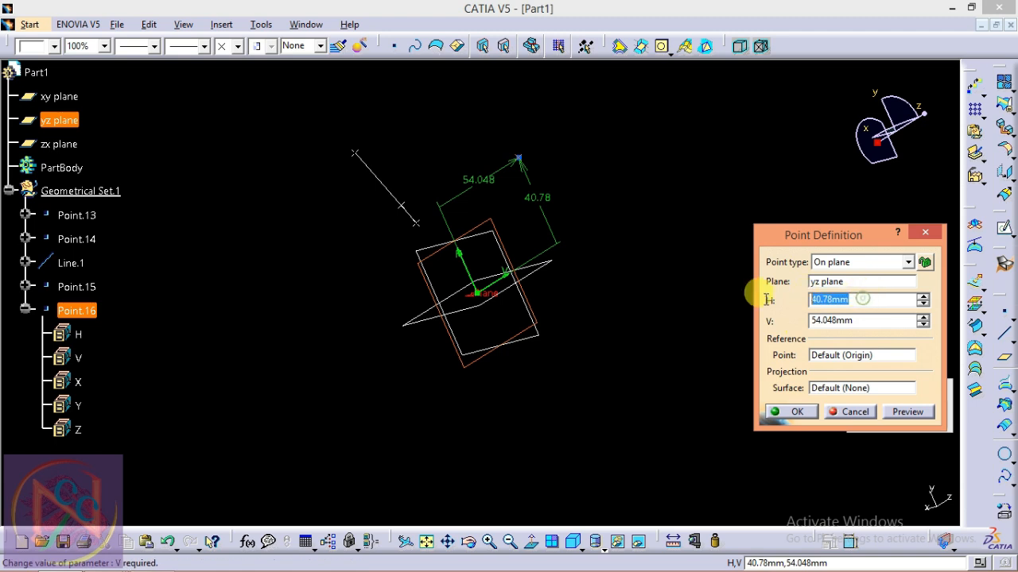
text(50)
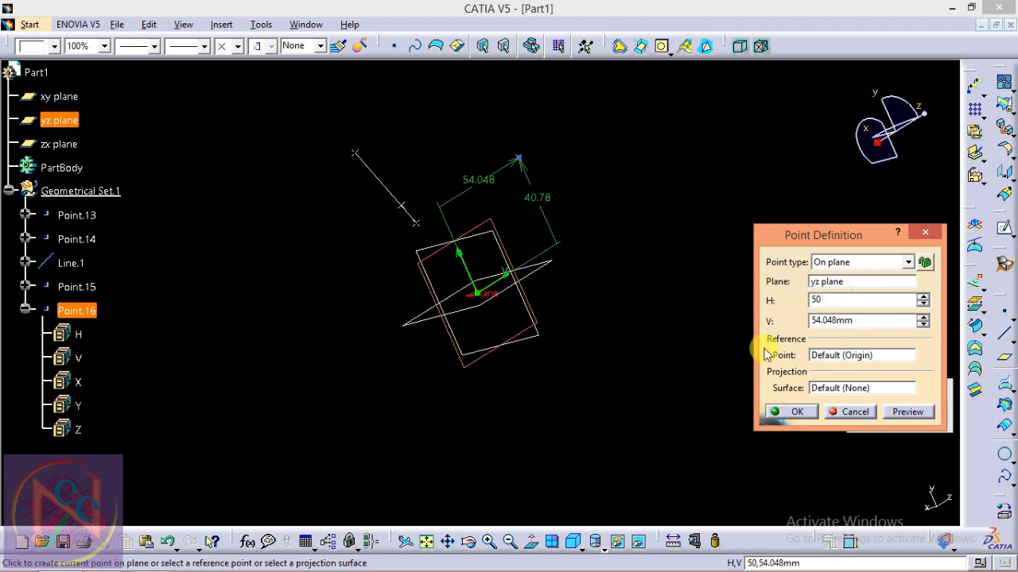
click(835, 321)
click(840, 320)
drag(858, 322, 784, 324)
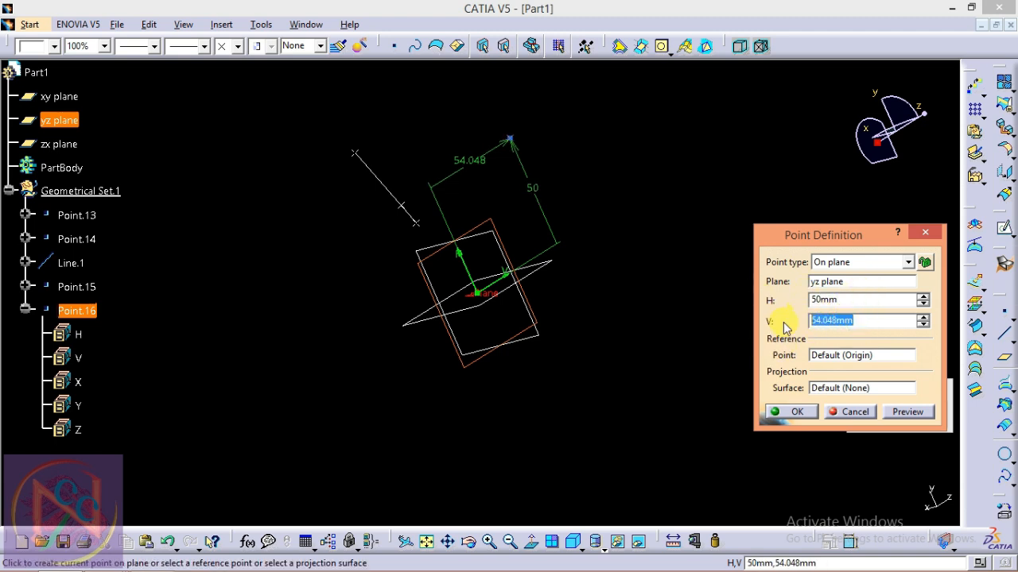
text(40)
key(Return)
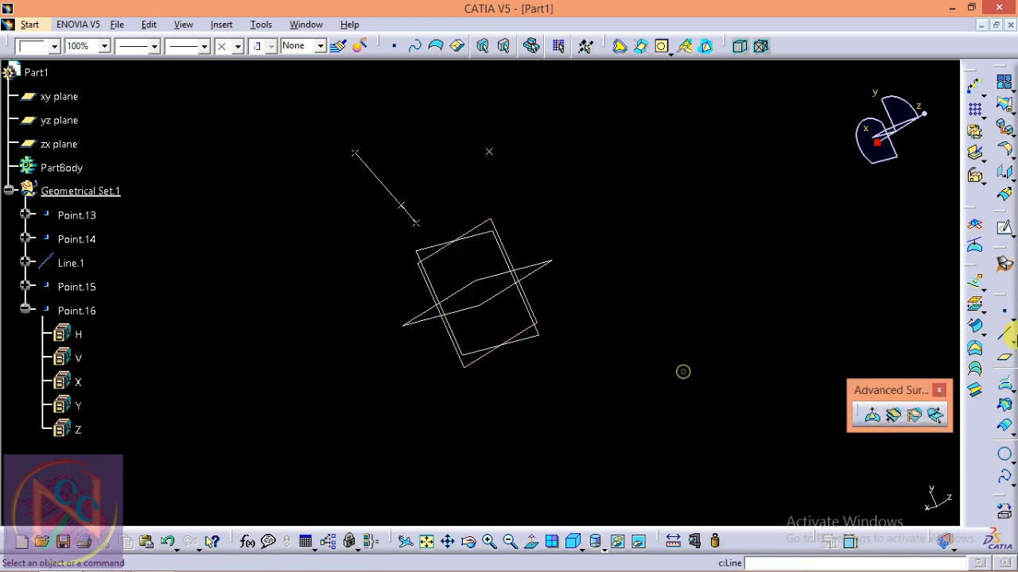
Step: Redefine the on-plane point with Point.13 as its reference point, keeping the default projection surface
double_click(68, 329)
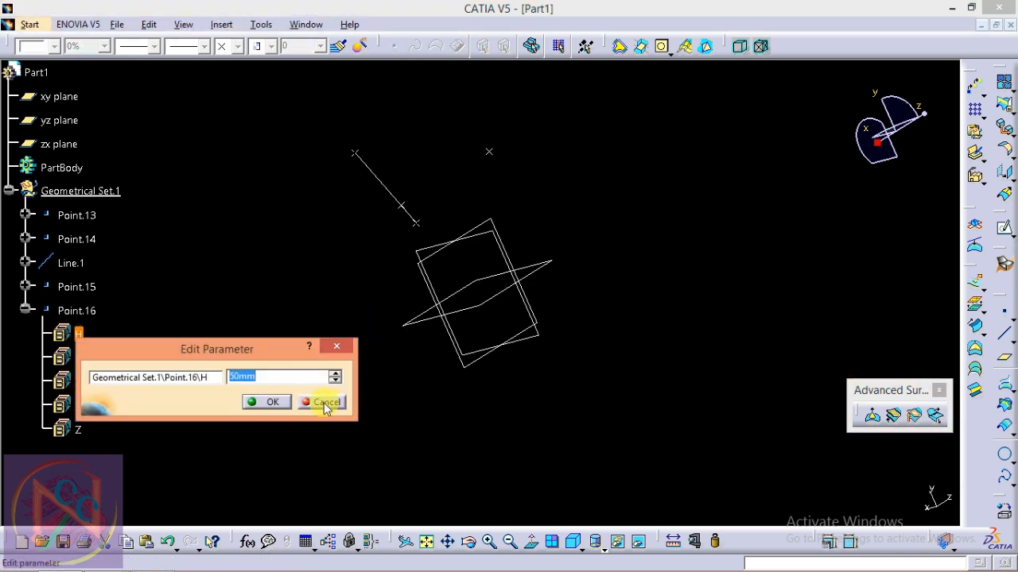
click(336, 345)
double_click(94, 311)
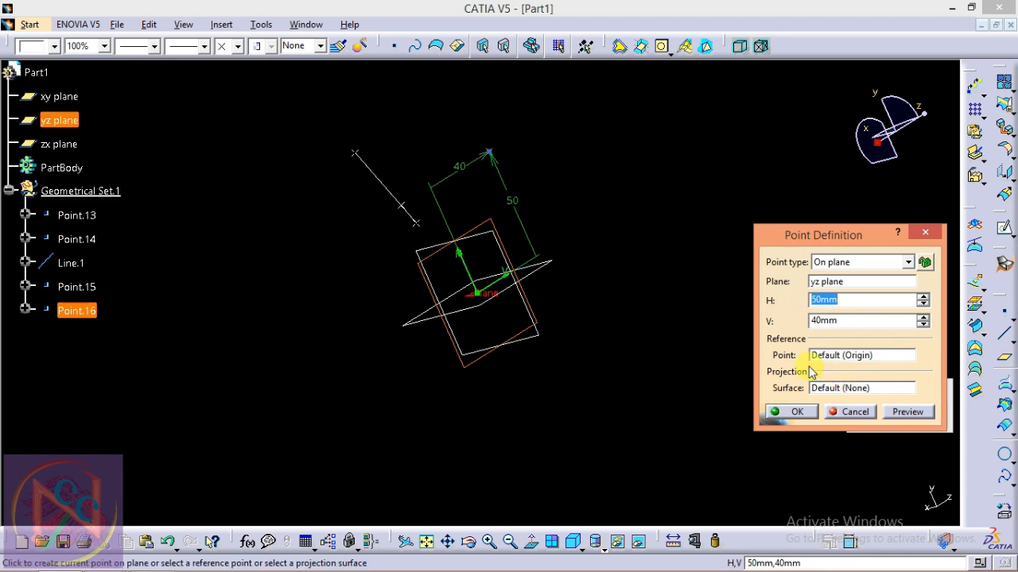
click(827, 358)
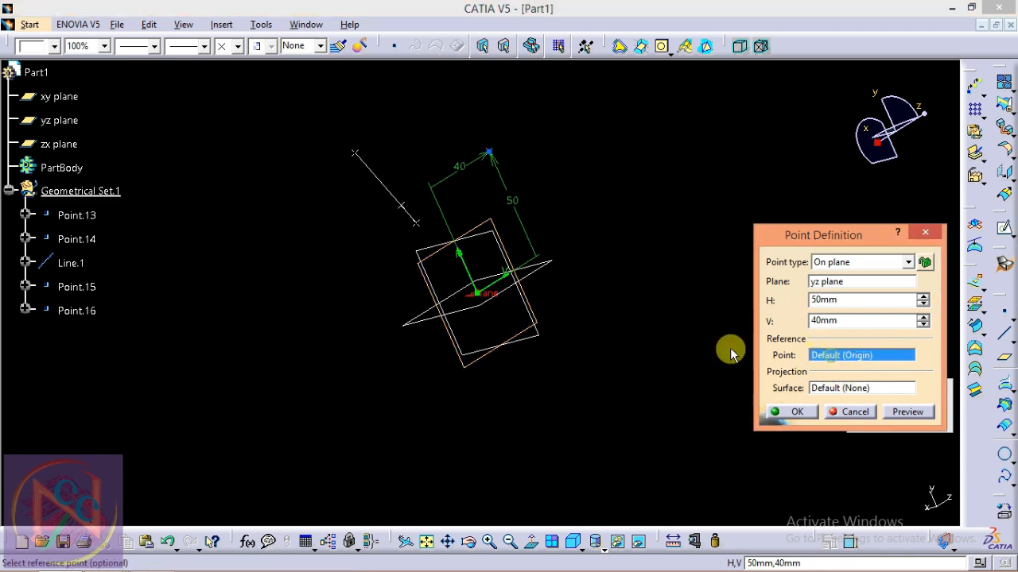
click(425, 230)
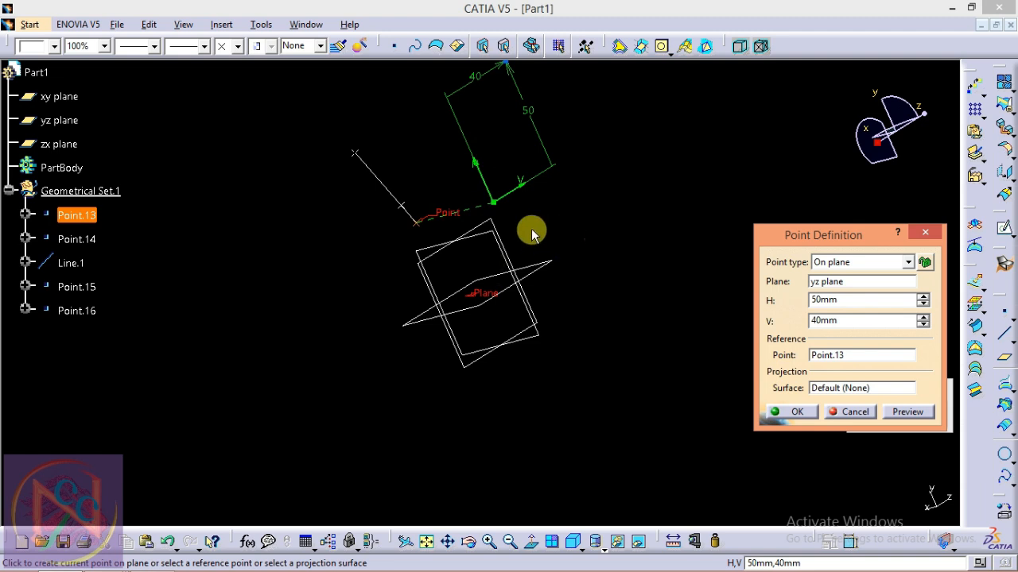
middle_drag(467, 250, 490, 223)
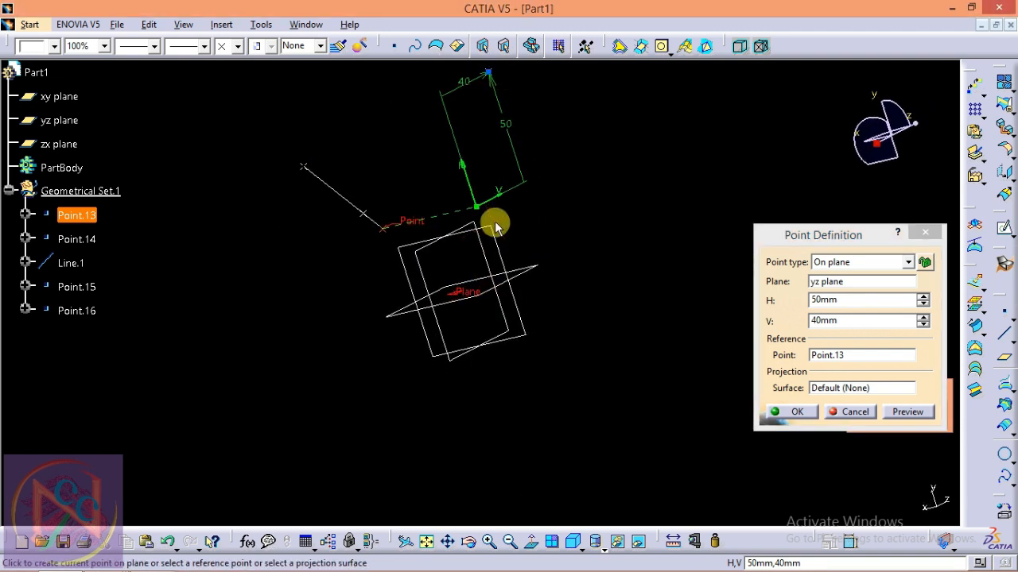
click(835, 388)
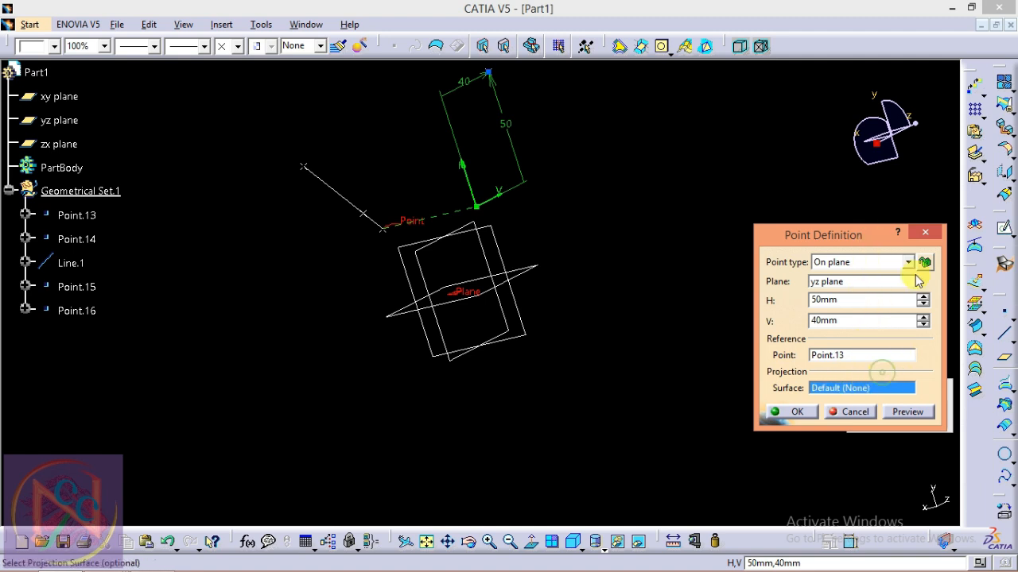
click(794, 411)
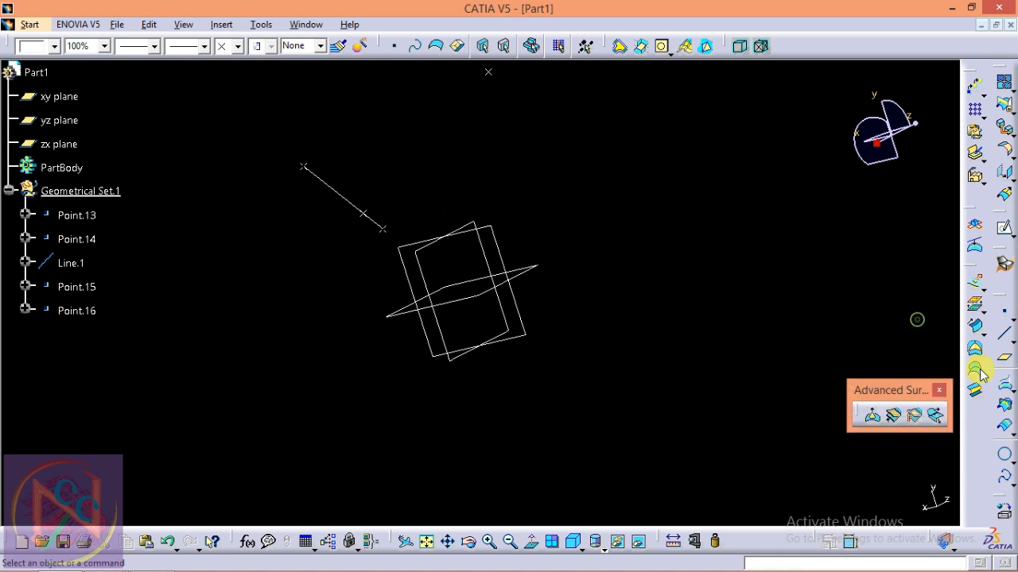
click(1003, 313)
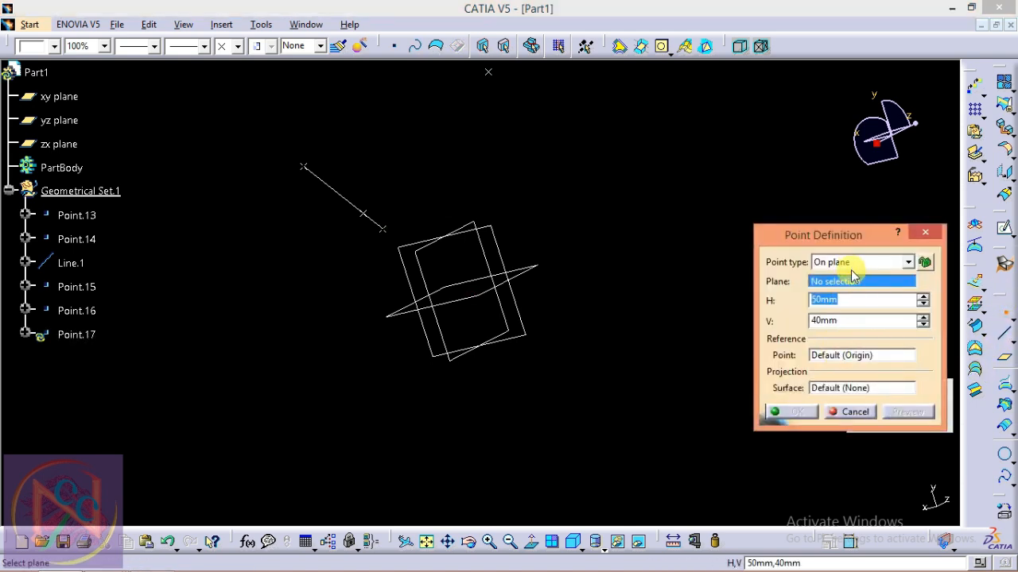
click(853, 263)
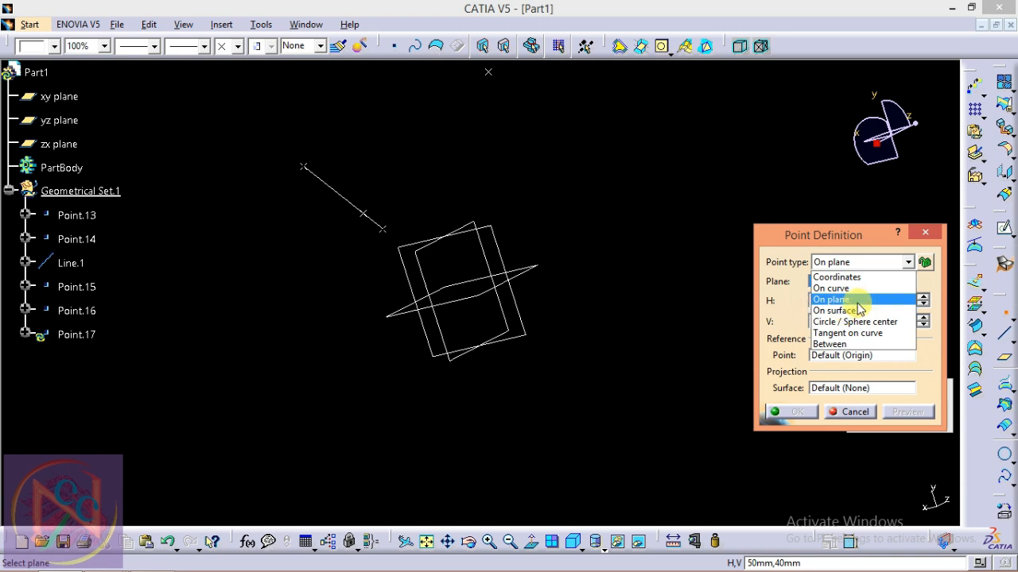
click(845, 233)
click(927, 233)
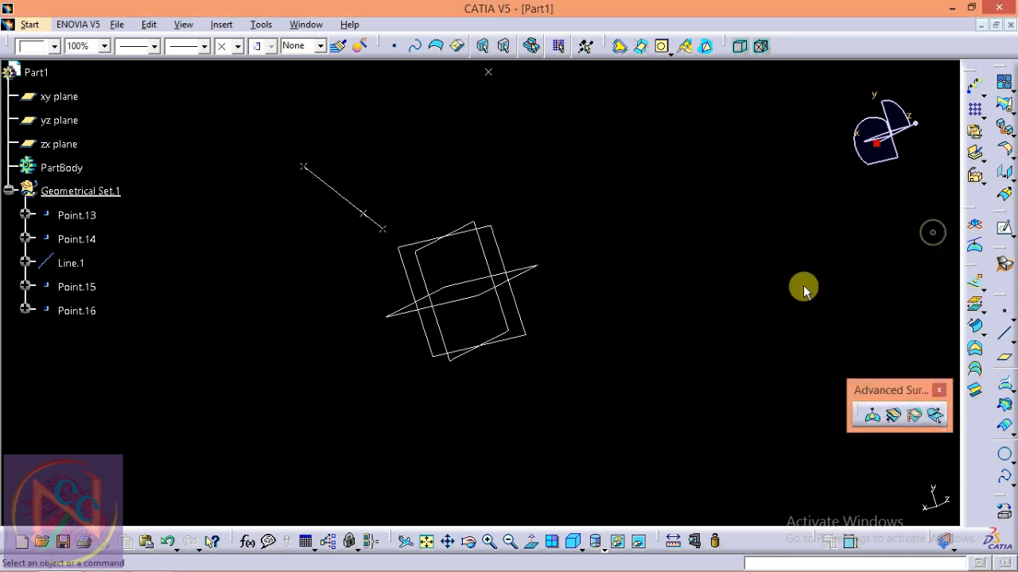
Step: Extrude Line.1 into a surface along the xy plane direction, with limits of 37 mm and 50 mm
click(974, 282)
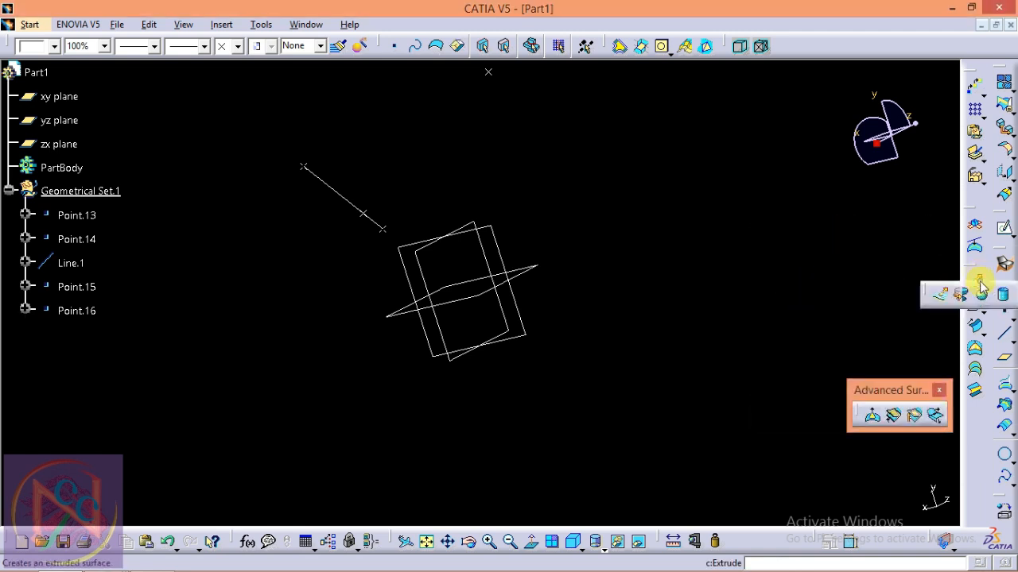
click(942, 298)
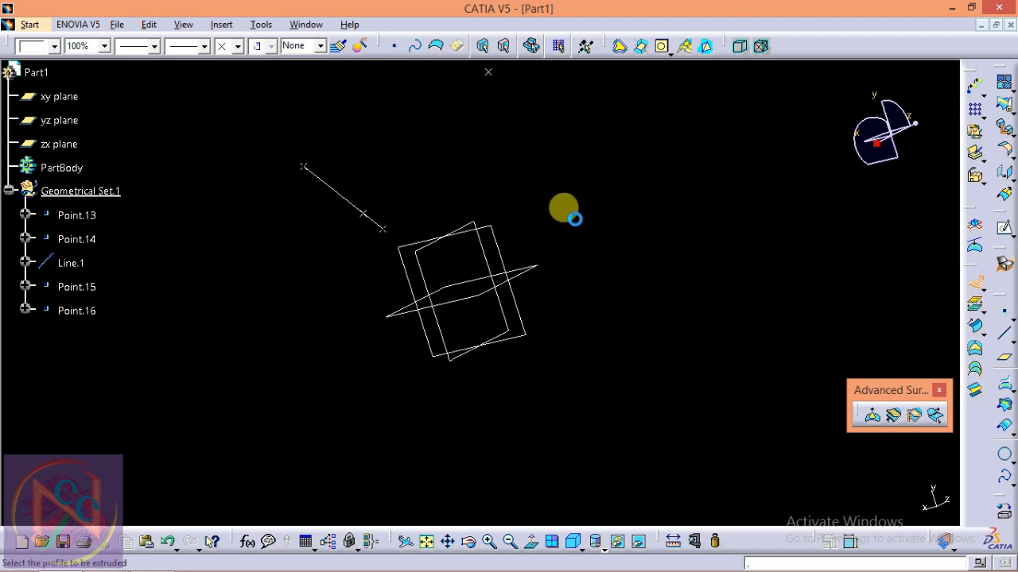
click(344, 199)
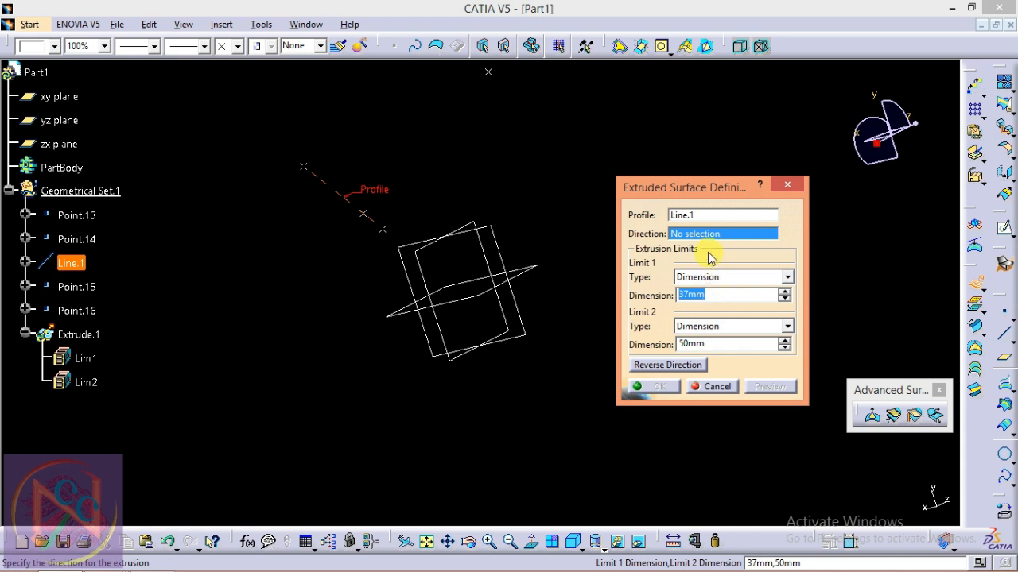
click(684, 235)
click(516, 306)
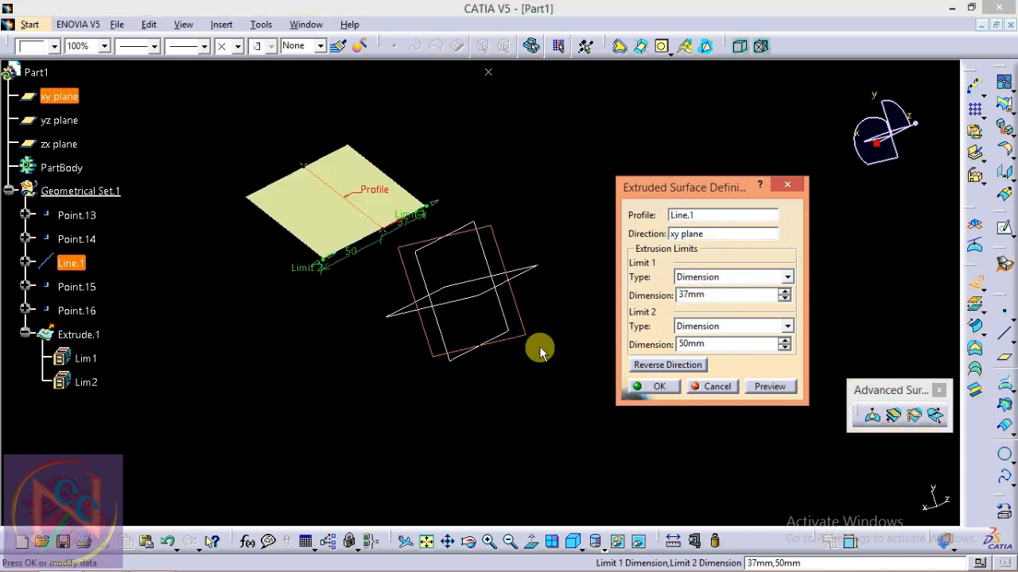
click(659, 386)
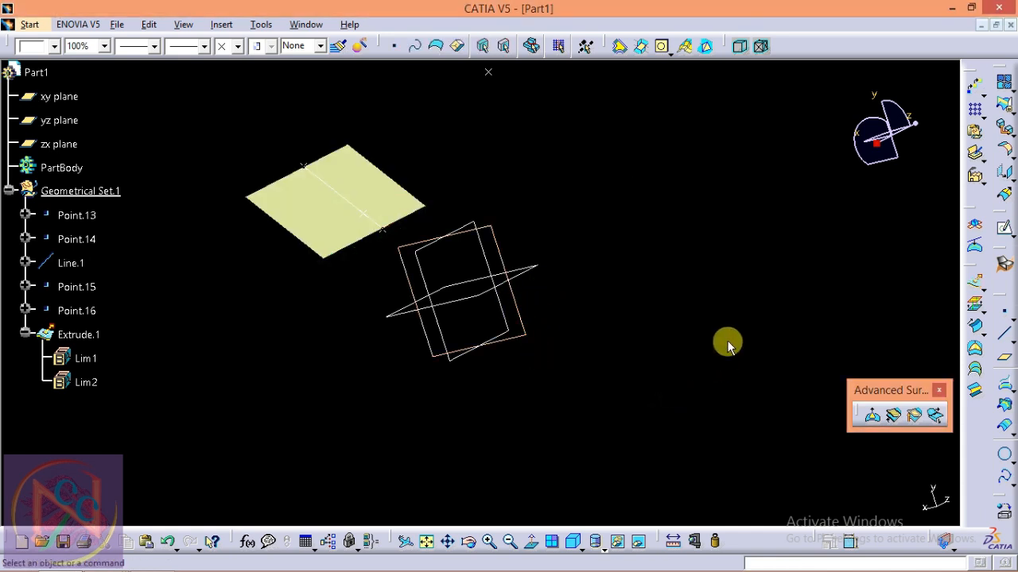
Step: Start an On surface point on the extruded surface, placed freehand about 24 mm from the default middle reference
middle_drag(516, 300, 723, 336)
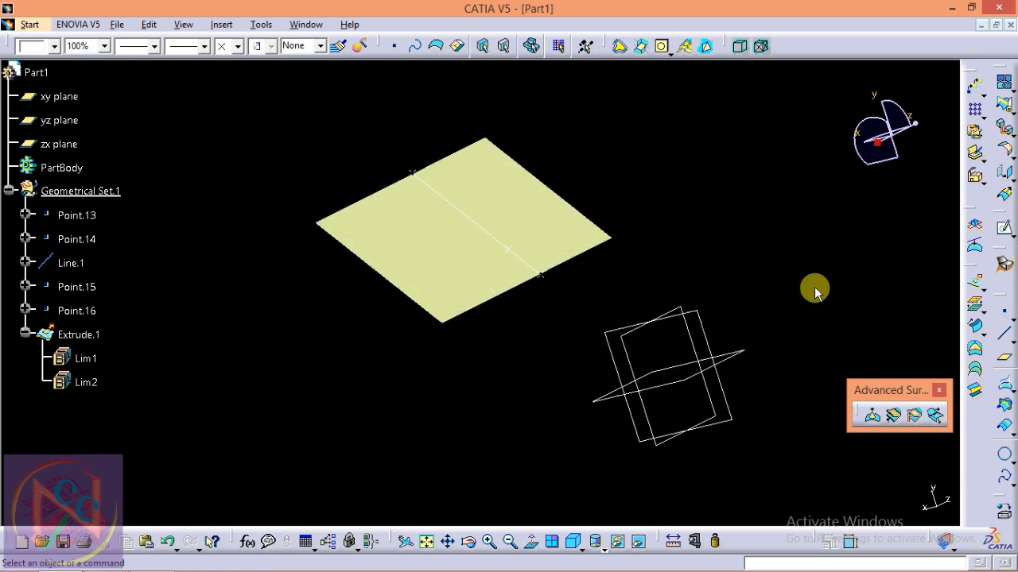
click(546, 228)
click(737, 206)
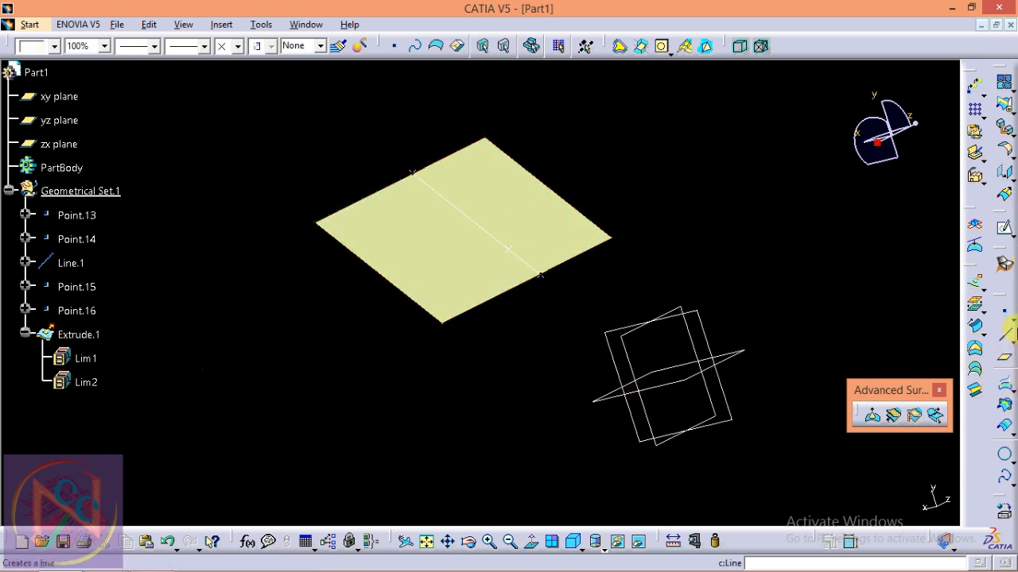
click(1008, 318)
click(952, 327)
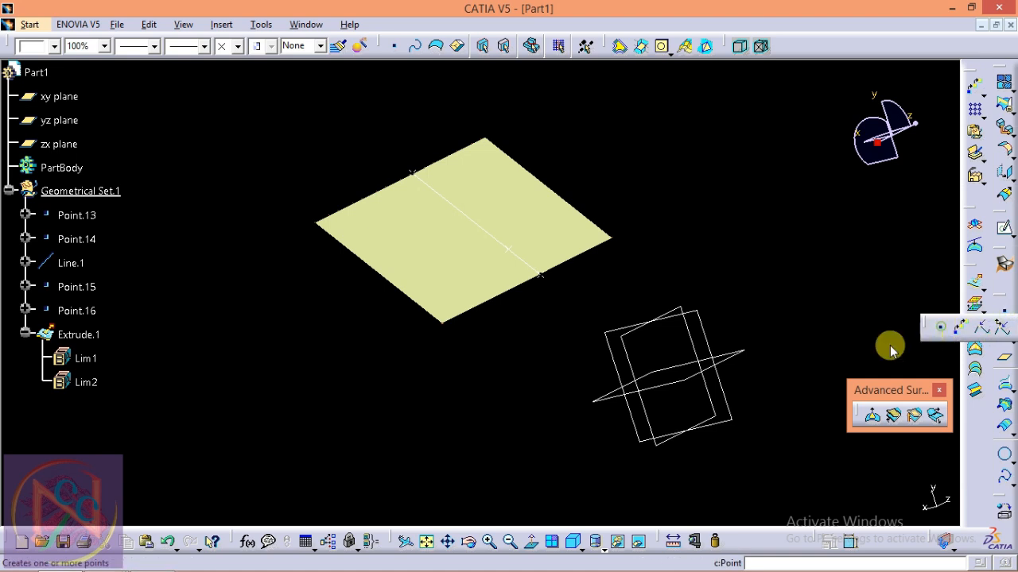
click(712, 305)
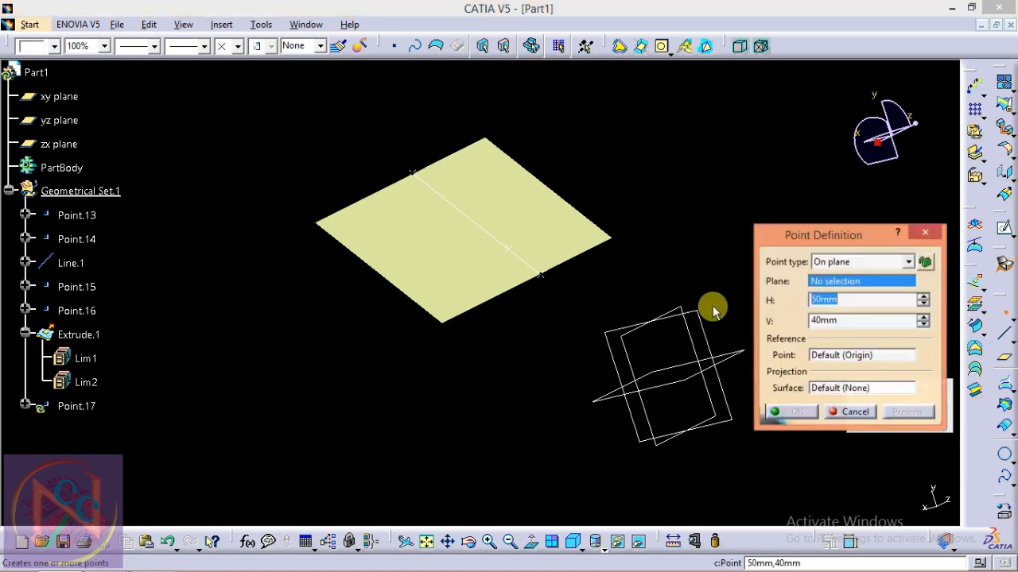
click(854, 263)
click(835, 310)
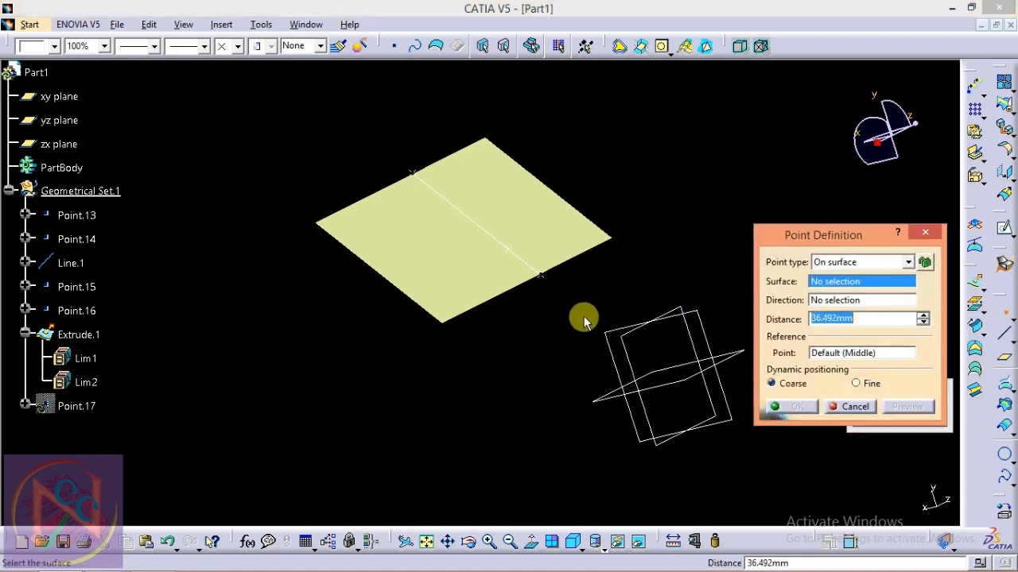
click(835, 284)
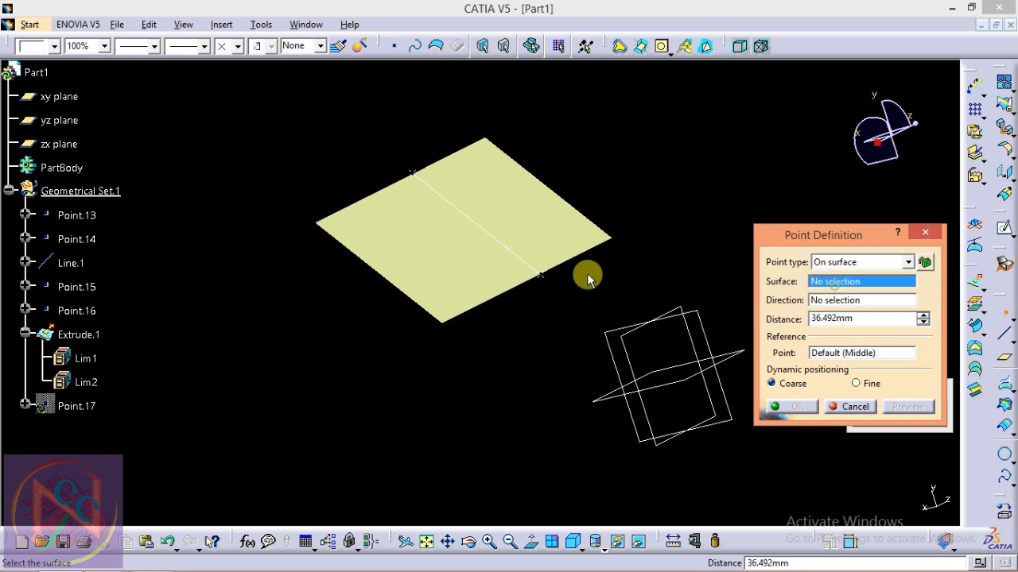
click(559, 240)
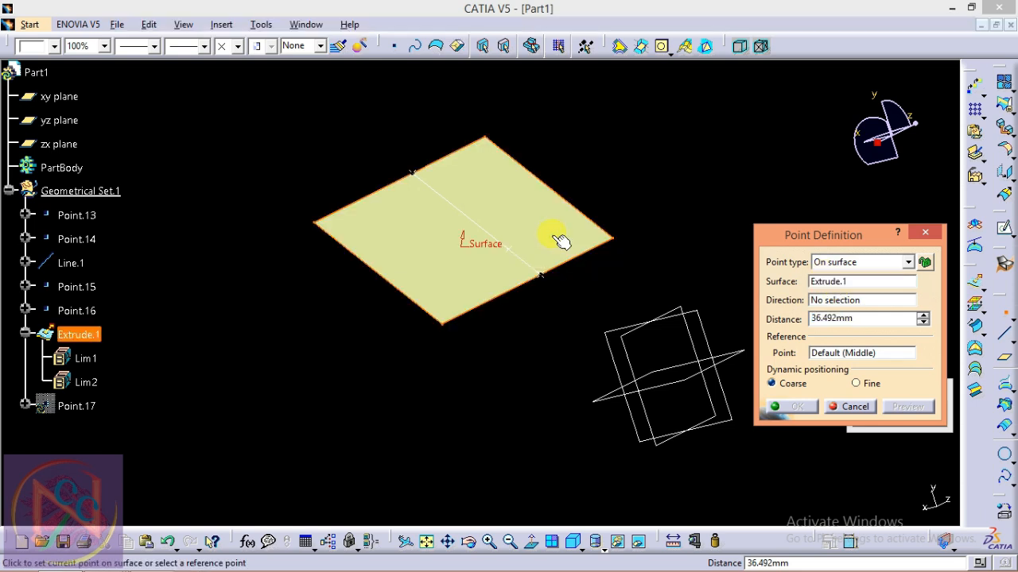
click(556, 238)
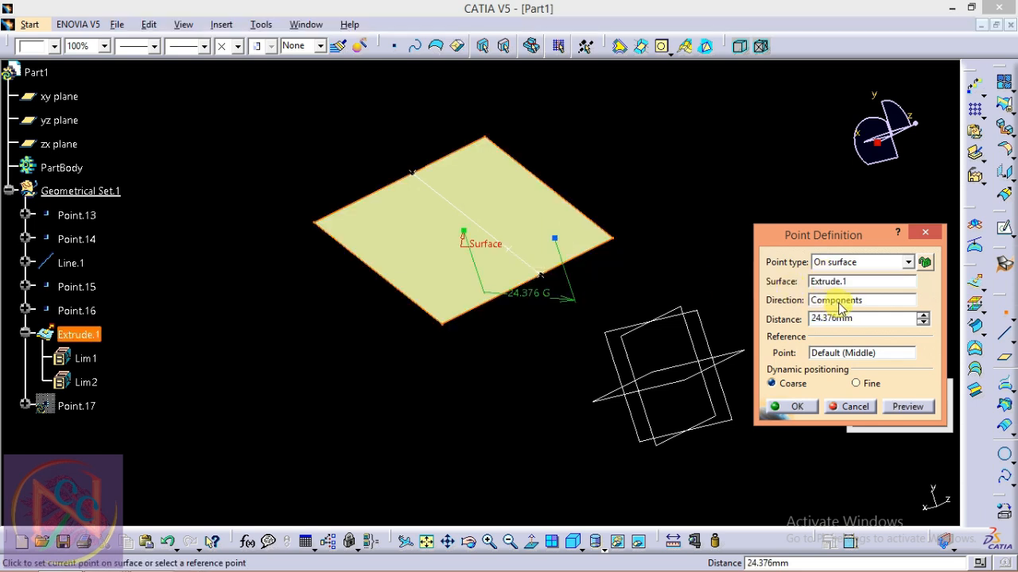
Step: Use Line.1 as the point's direction and reposition the point freehand on the surface at a distance of about -8.6 mm
click(833, 302)
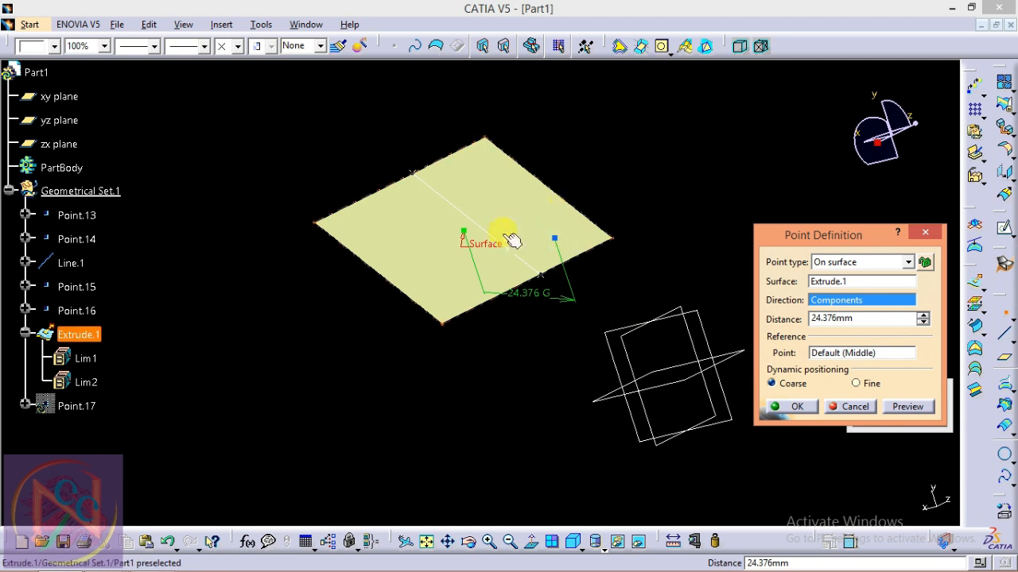
middle_drag(604, 285, 432, 336)
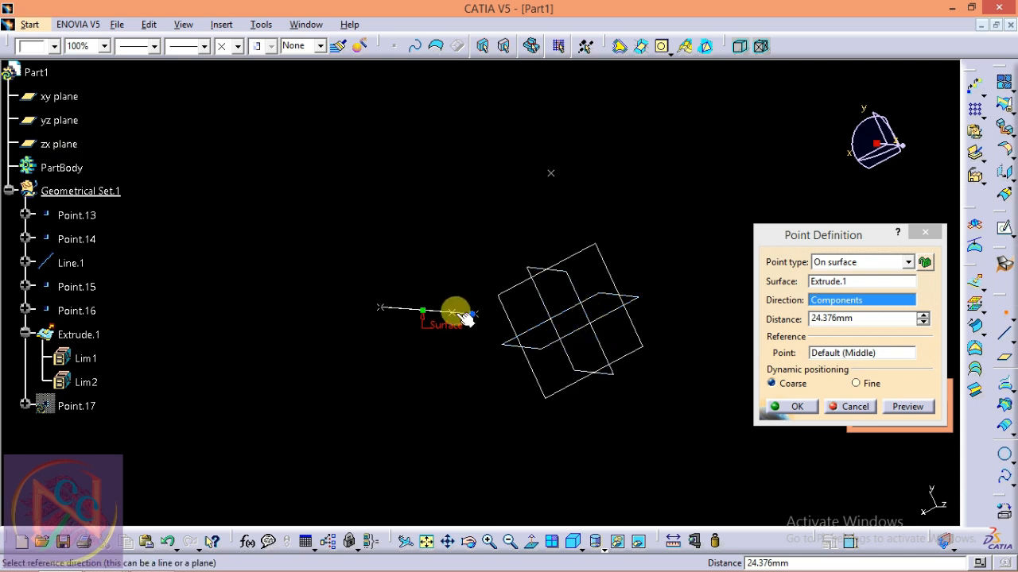
middle_drag(464, 268, 444, 292)
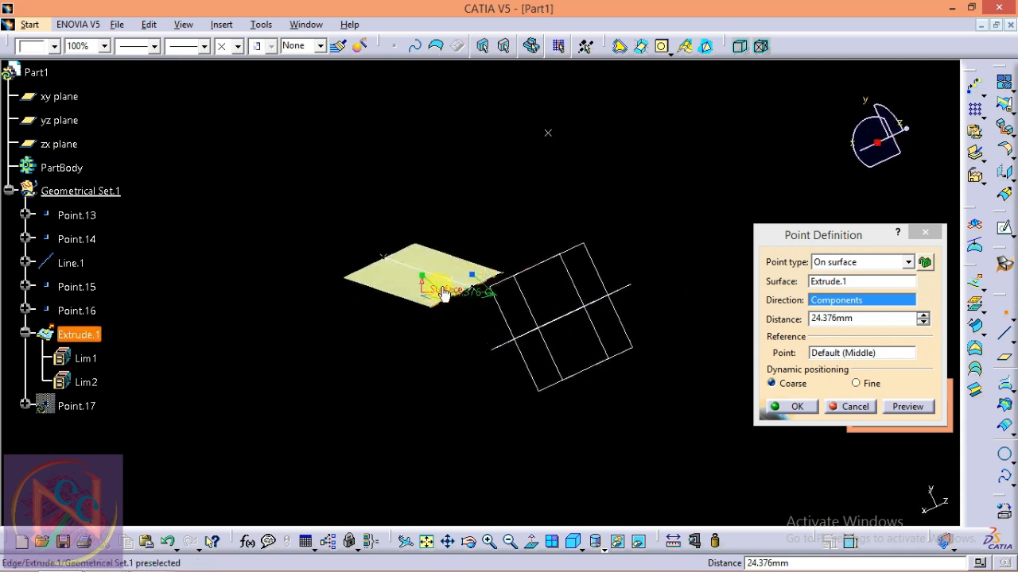
click(448, 279)
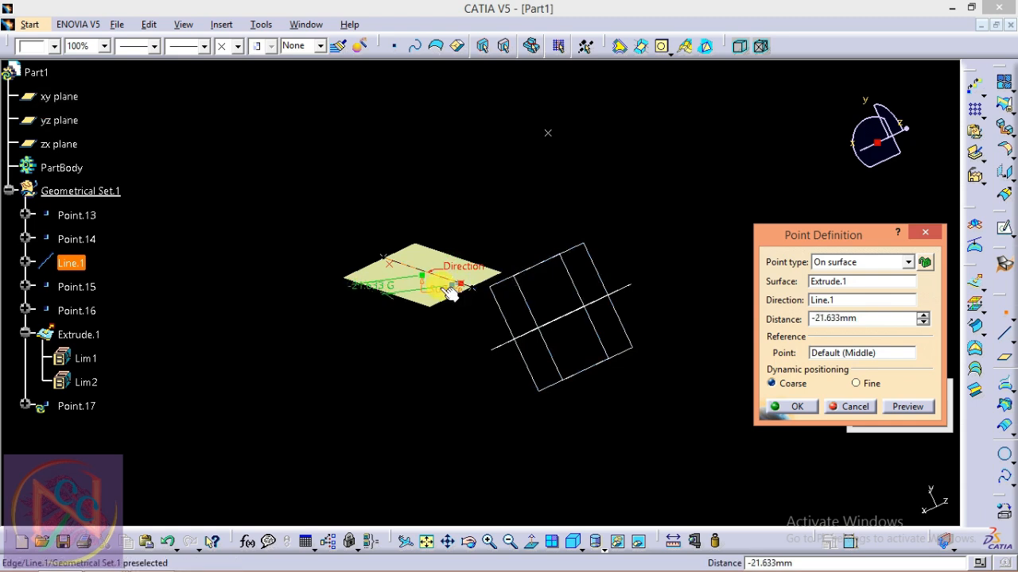
click(436, 283)
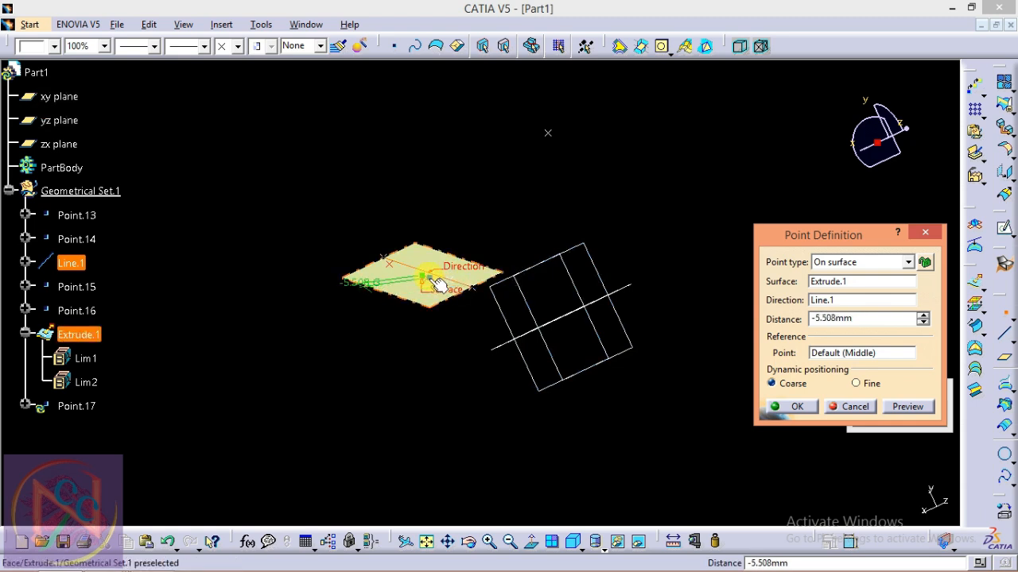
click(434, 279)
Step: Review the direction options, keep Line.1 and the default middle reference point, and create the surface point
right_click(819, 303)
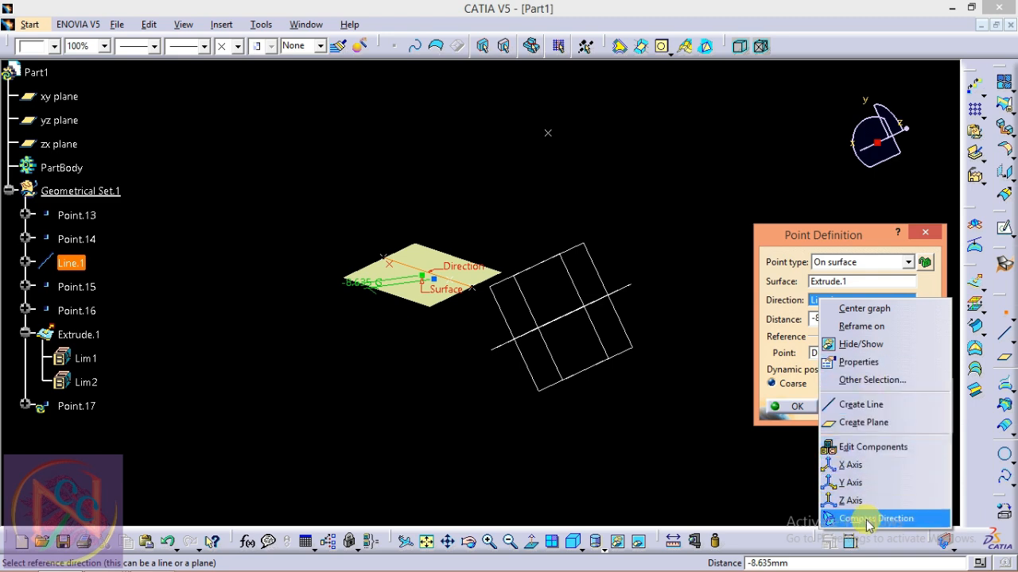
drag(859, 234, 818, 160)
right_click(808, 226)
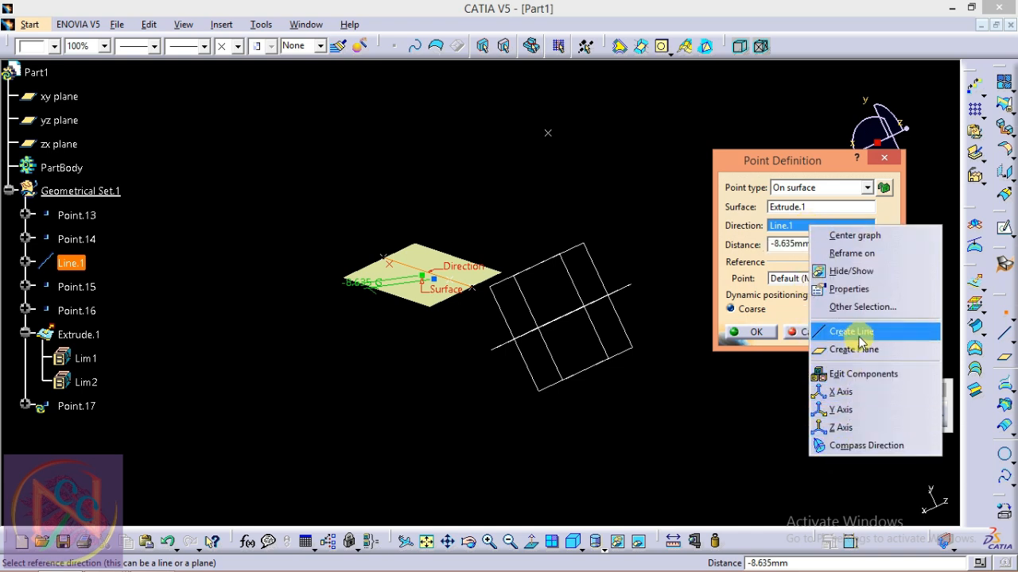
click(745, 225)
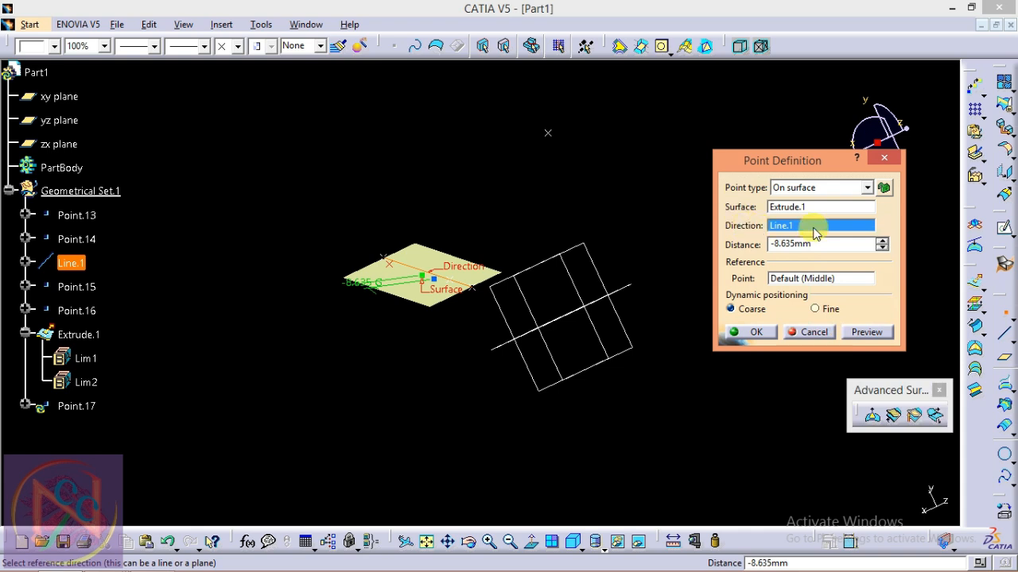
click(809, 282)
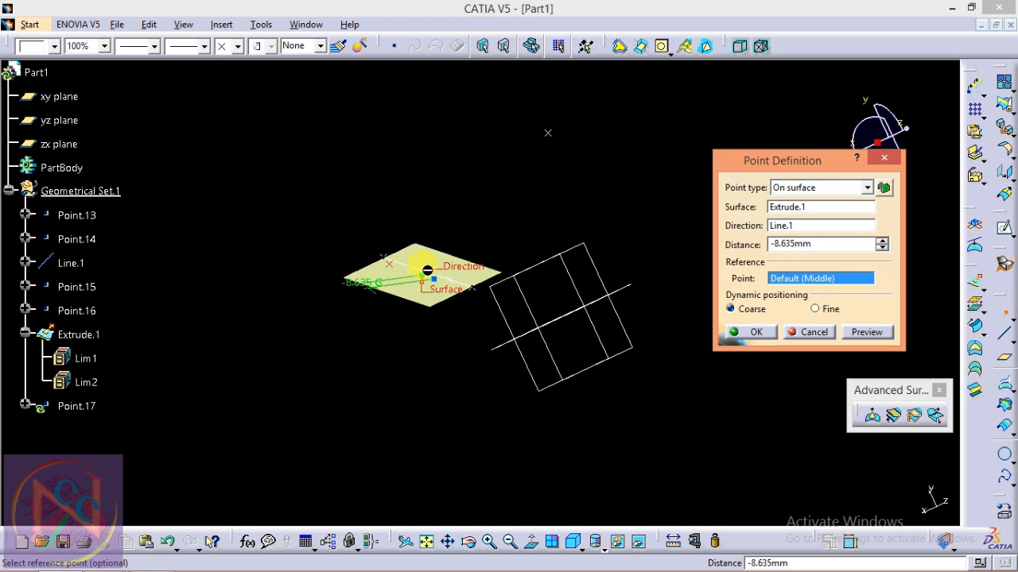
click(411, 295)
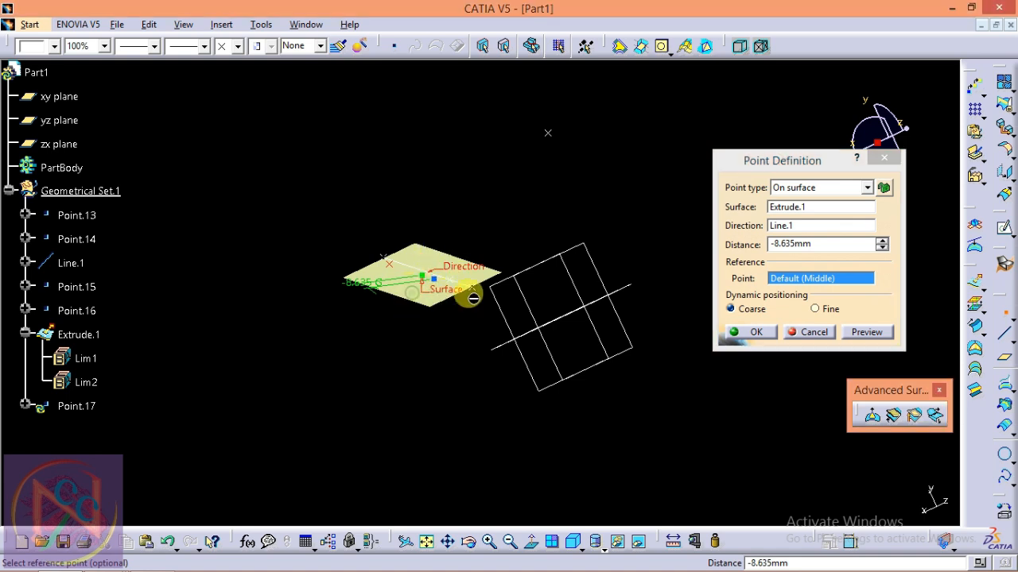
click(754, 333)
Step: Reframe the view on Point.17 and examine where it lies on the extruded surface
middle_drag(465, 329, 469, 250)
middle_drag(170, 303, 261, 422)
click(260, 420)
right_click(84, 406)
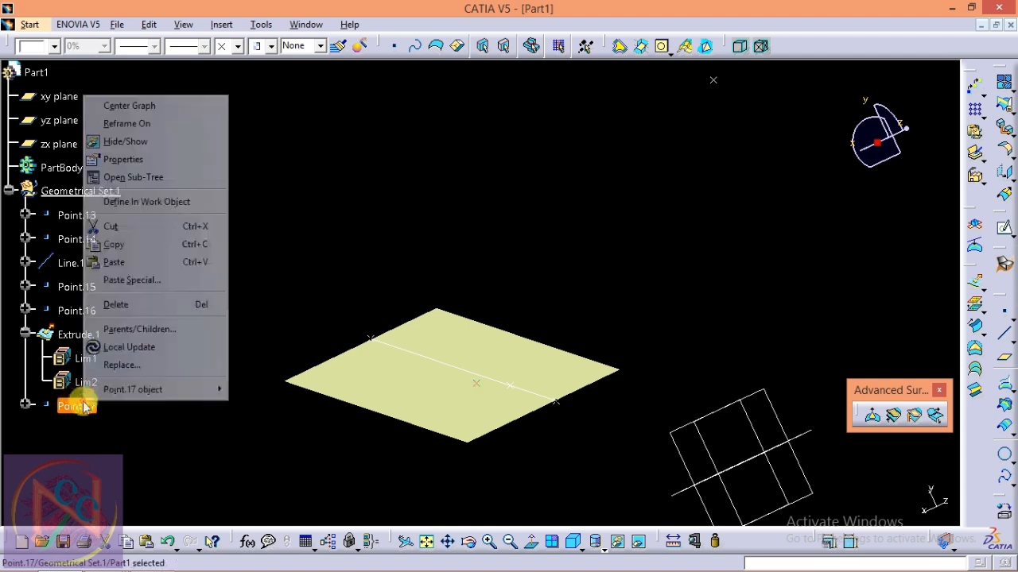
click(145, 123)
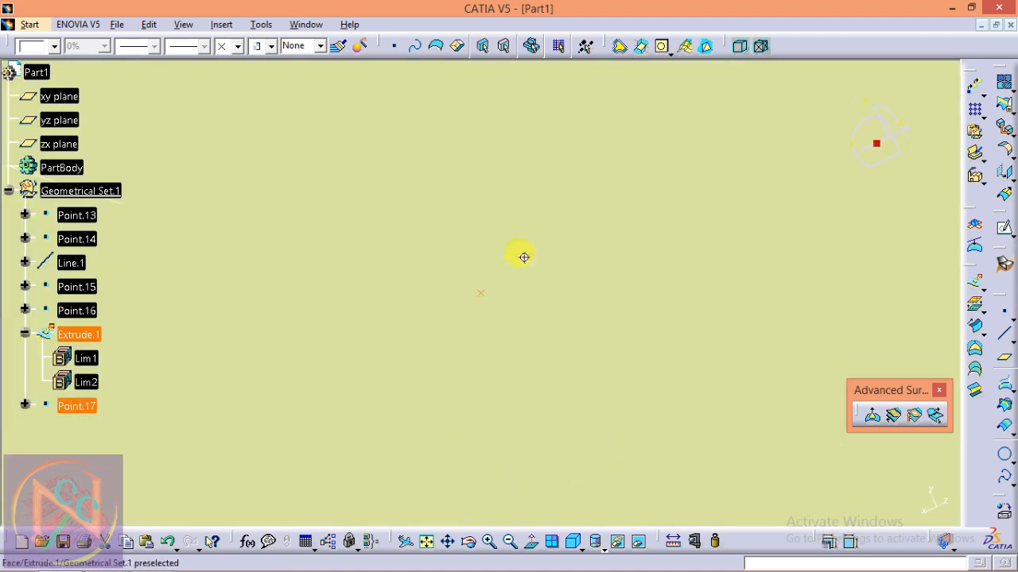
middle_drag(524, 257, 535, 429)
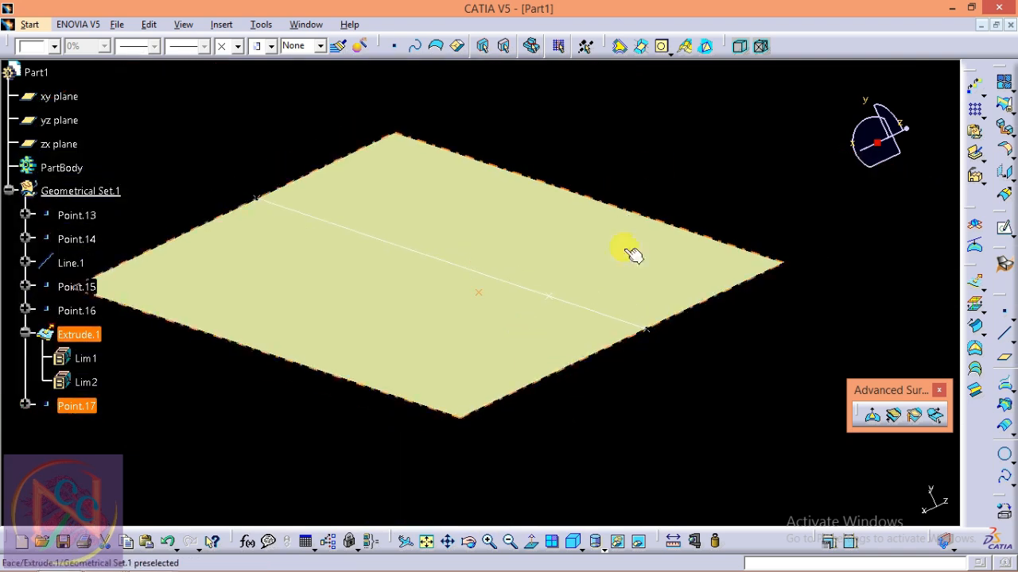
click(653, 164)
middle_drag(454, 291, 572, 380)
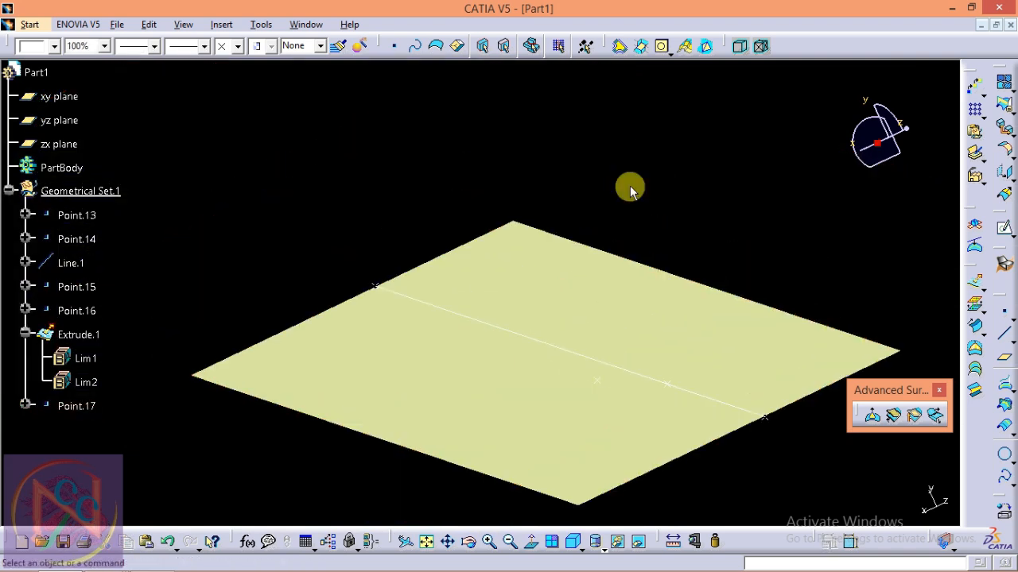
click(325, 498)
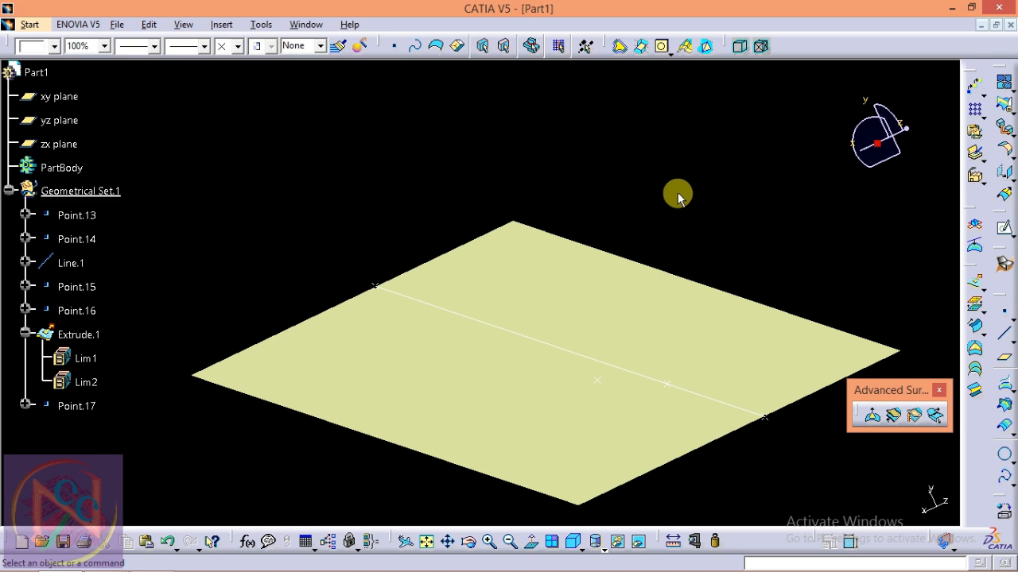
click(1005, 306)
click(531, 240)
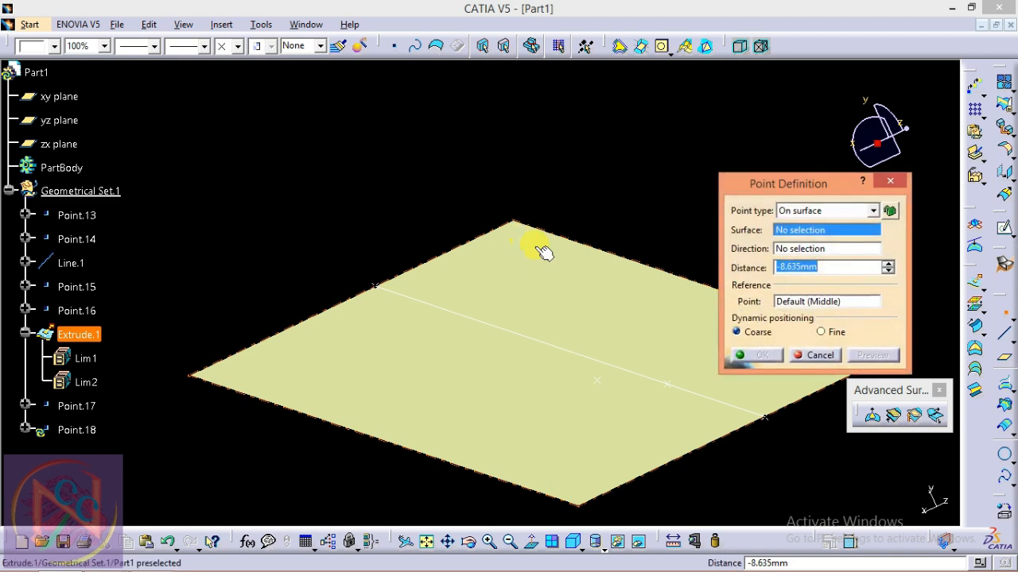
click(825, 210)
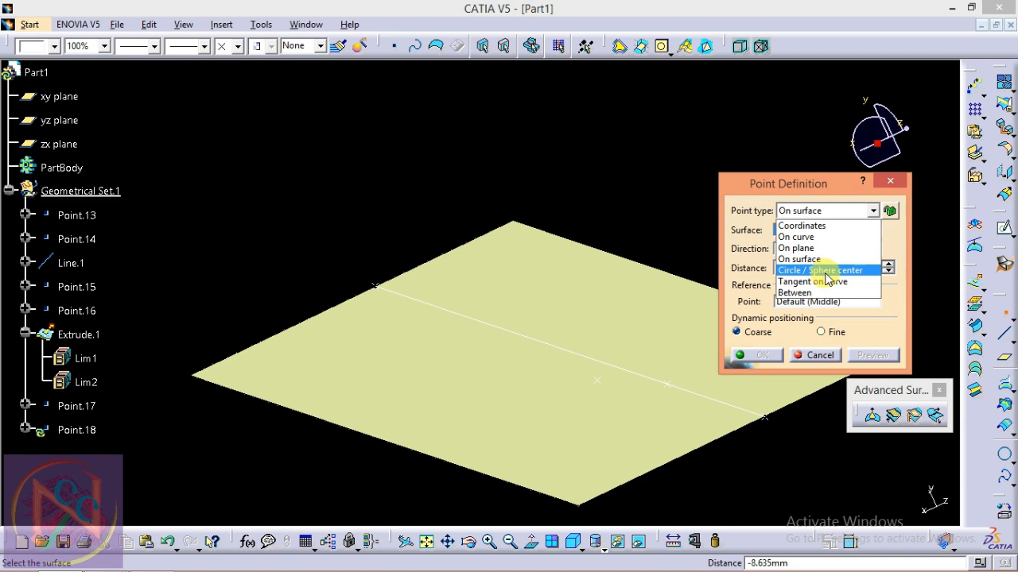
click(820, 183)
click(891, 180)
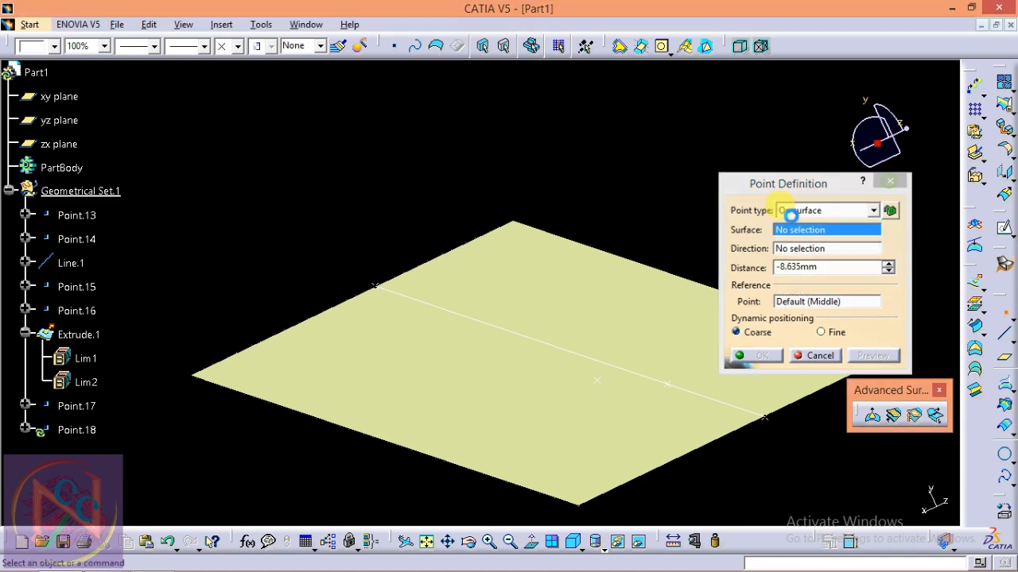
Step: Start a cylinder surface centred on Point.13 with the Y axis as its direction
click(983, 291)
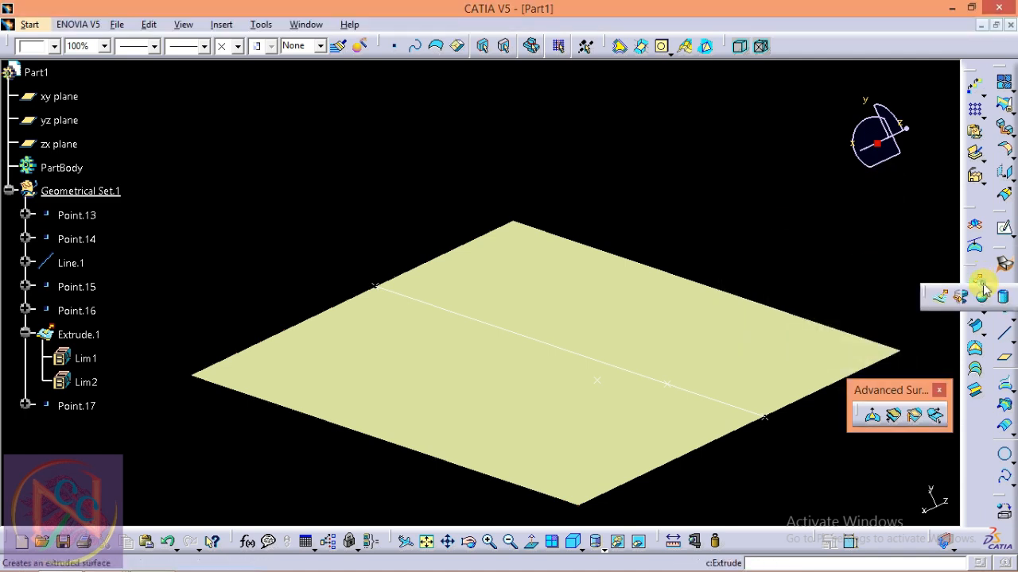
click(1003, 296)
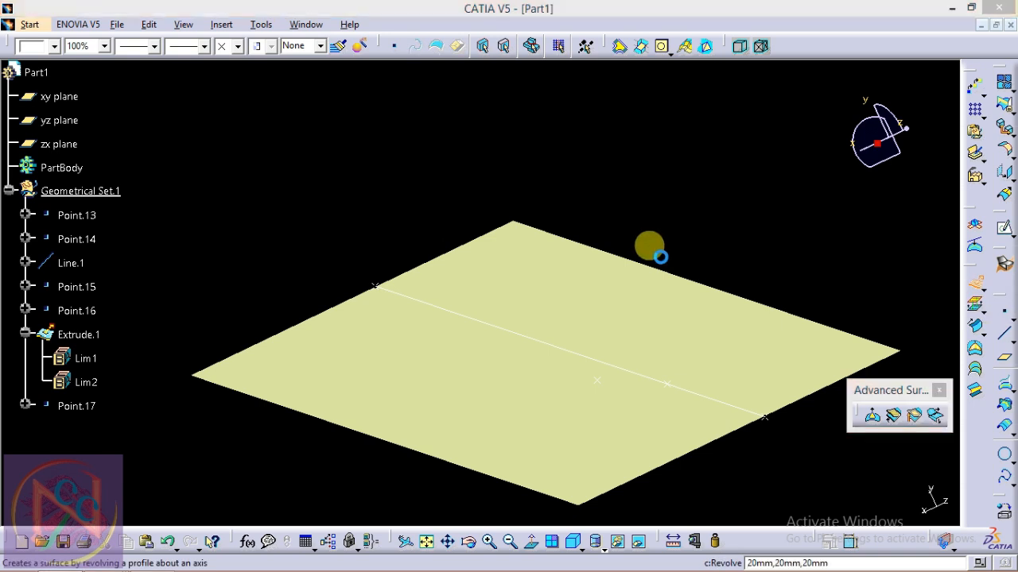
drag(658, 196, 443, 191)
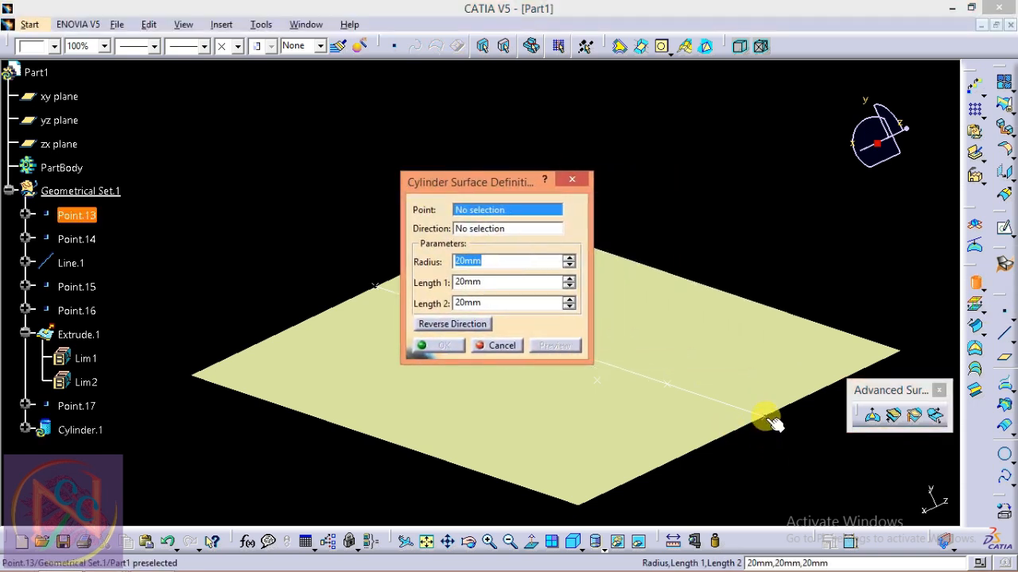
click(765, 417)
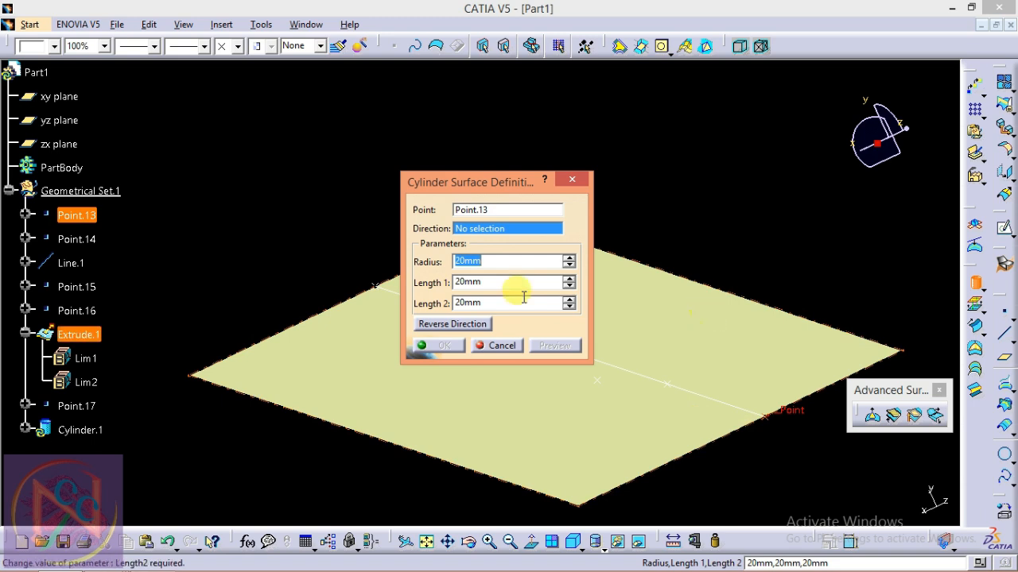
right_click(502, 235)
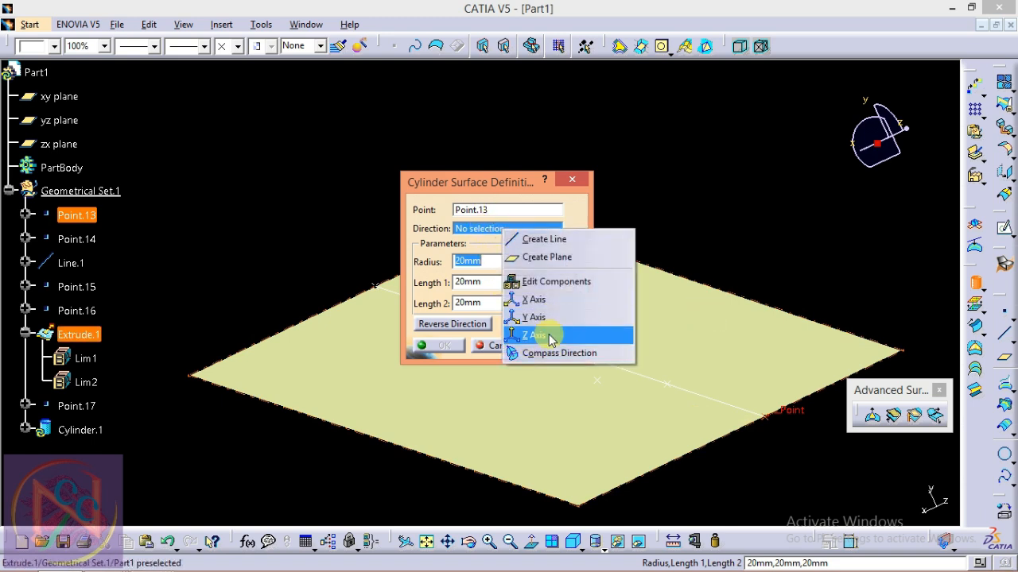
click(546, 316)
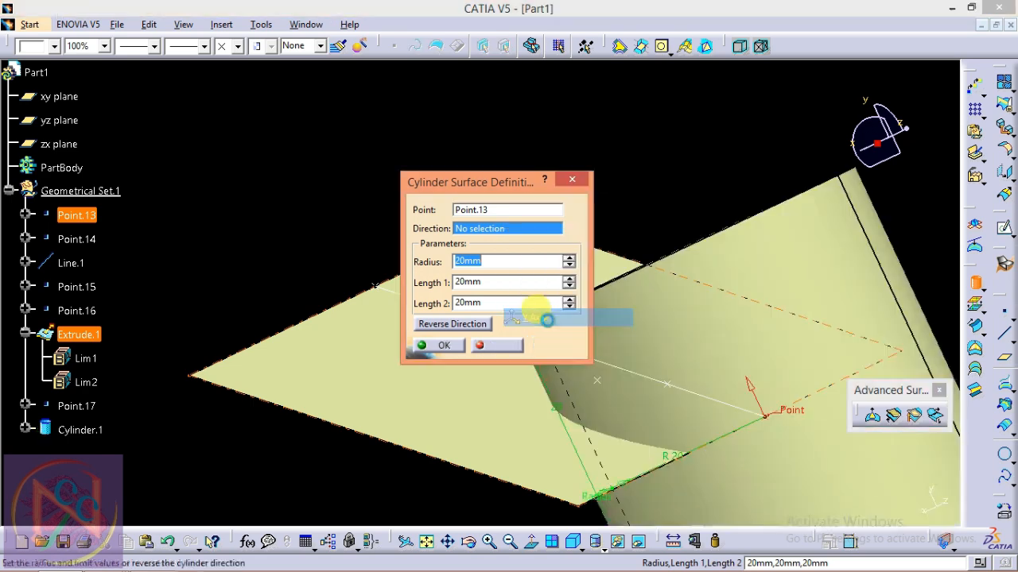
Step: Set the cylinder's radius to 10 mm, keep both lengths at 20 mm, and create the surface
middle_drag(732, 417, 493, 378)
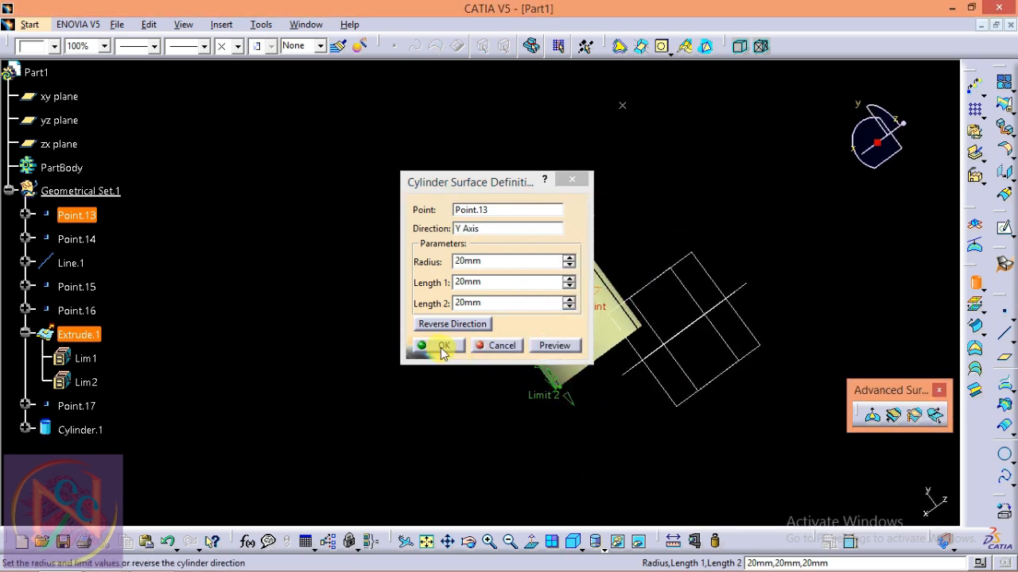
drag(490, 260, 418, 261)
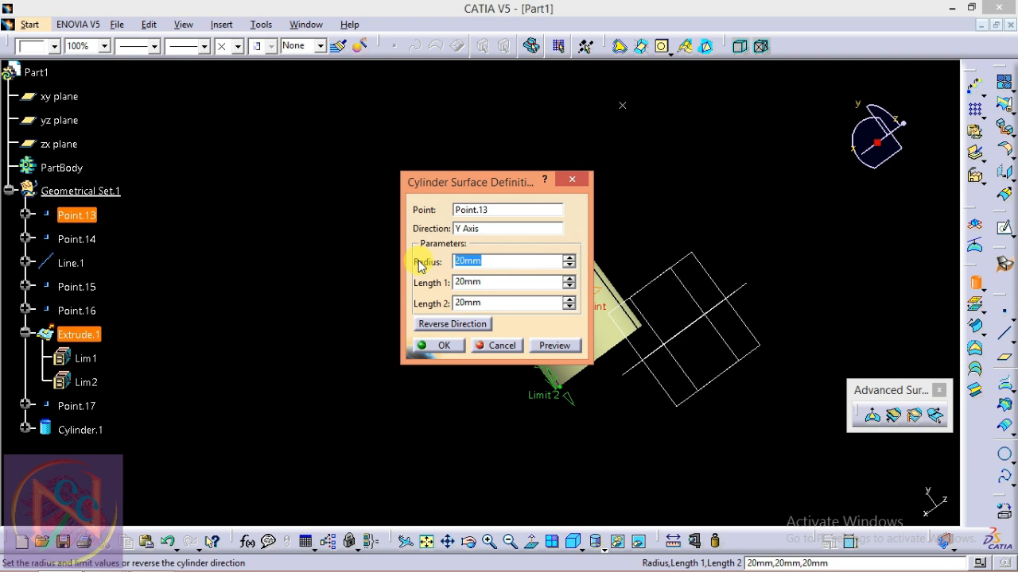
text(10)
key(Return)
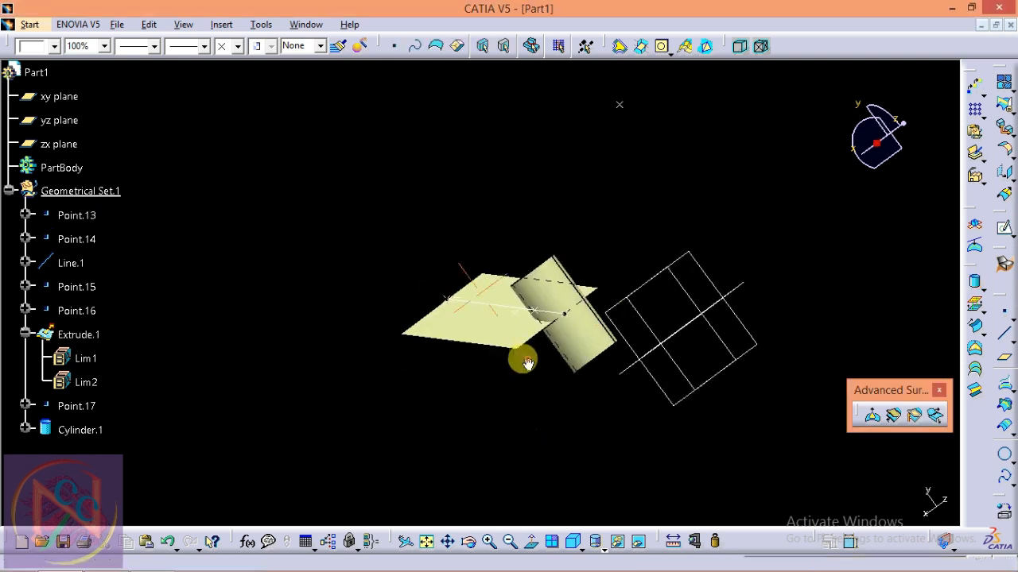
Step: Create a Circle / Sphere center point from the cylinder's upper circular edge
ctrl+middle_drag(522, 357, 612, 338)
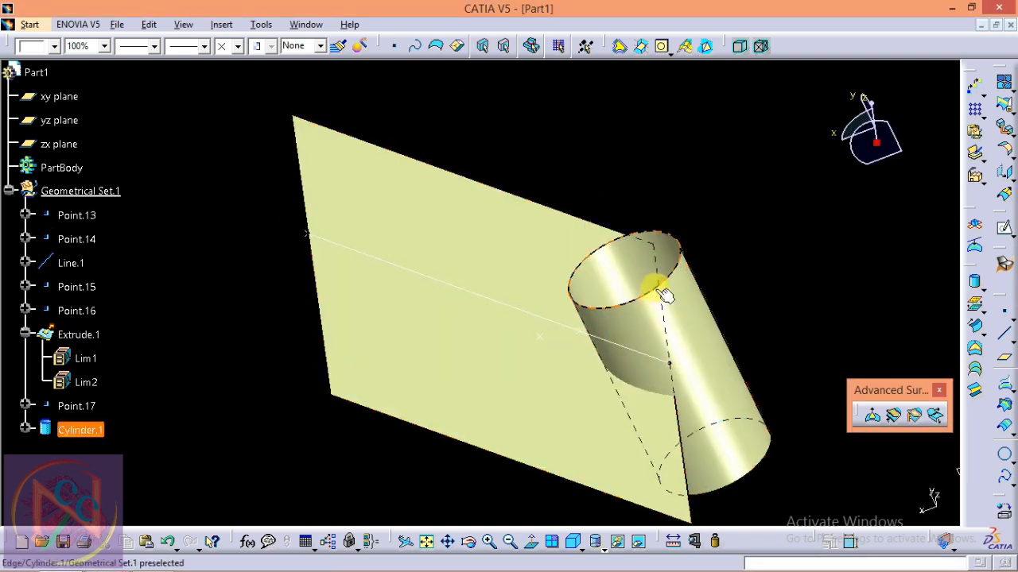
click(1003, 311)
click(824, 210)
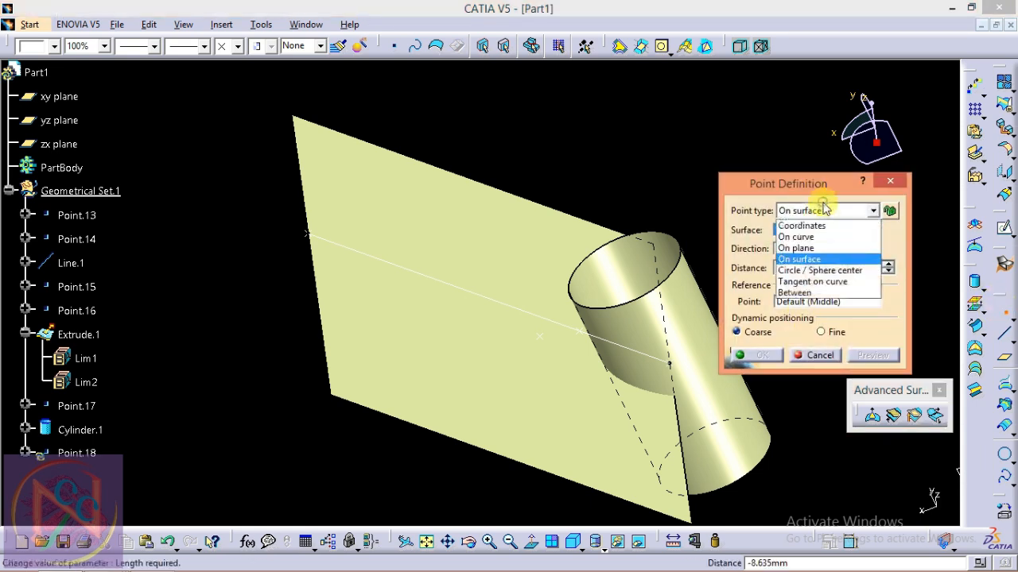
click(812, 271)
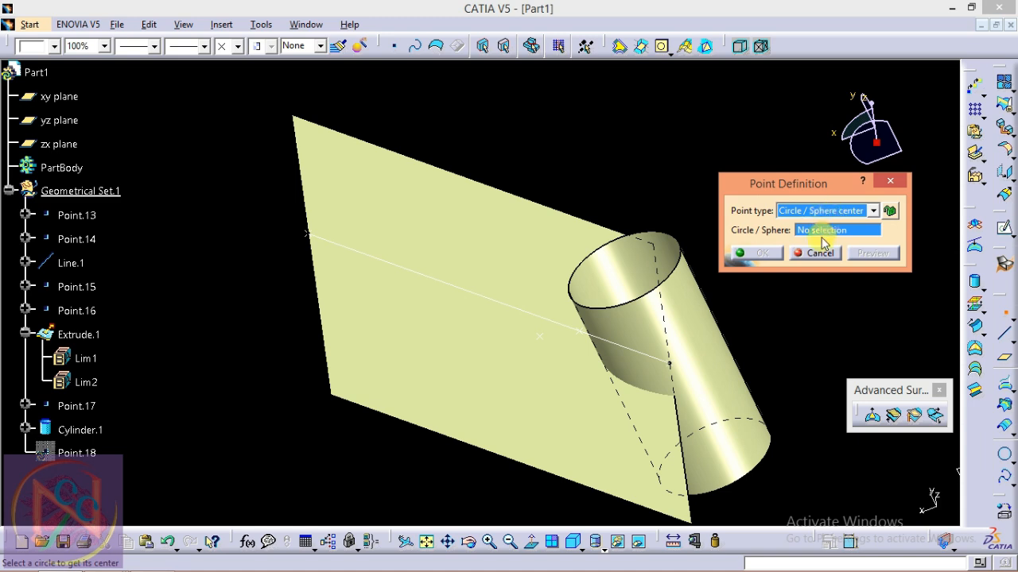
click(668, 271)
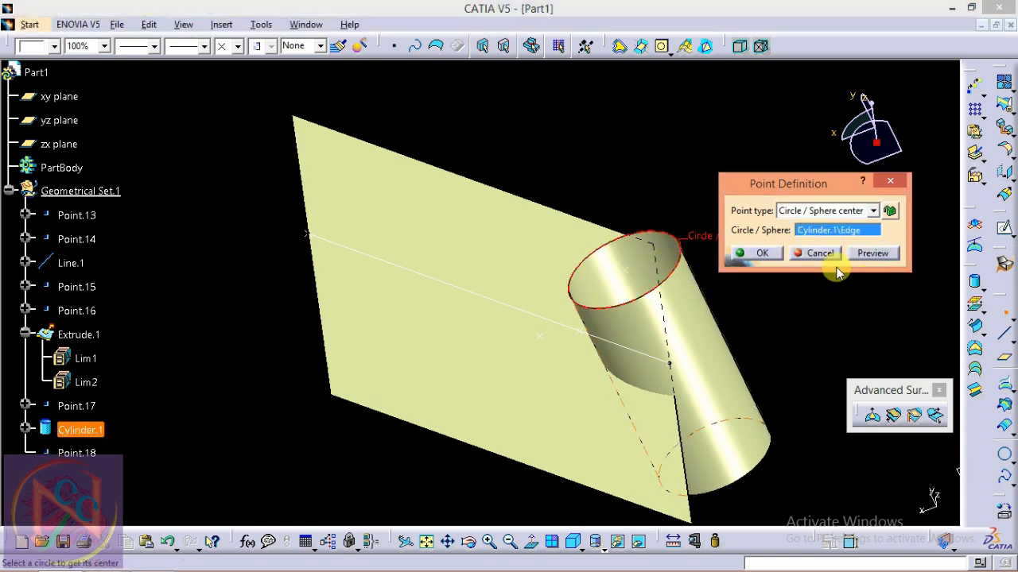
click(765, 256)
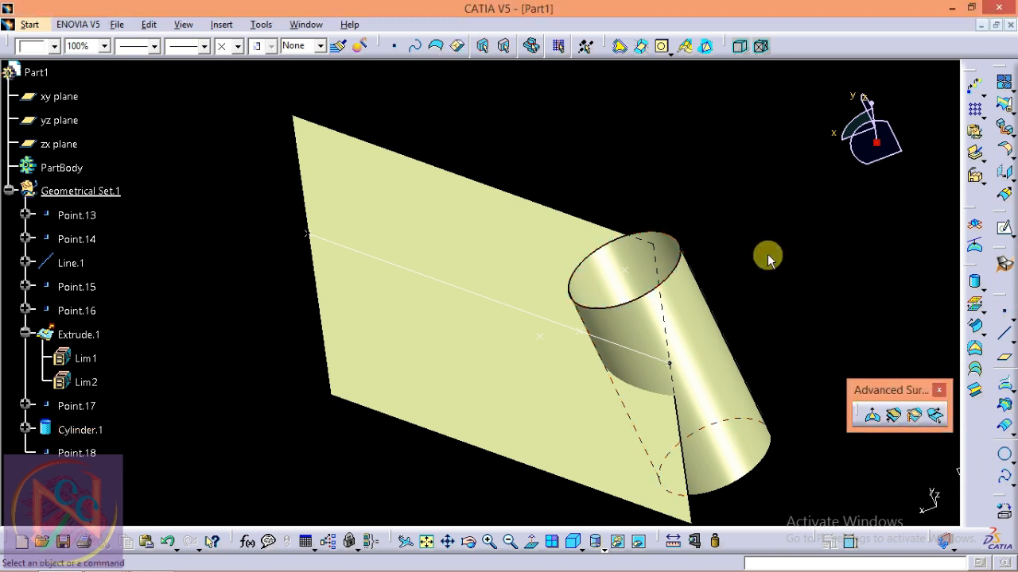
click(627, 270)
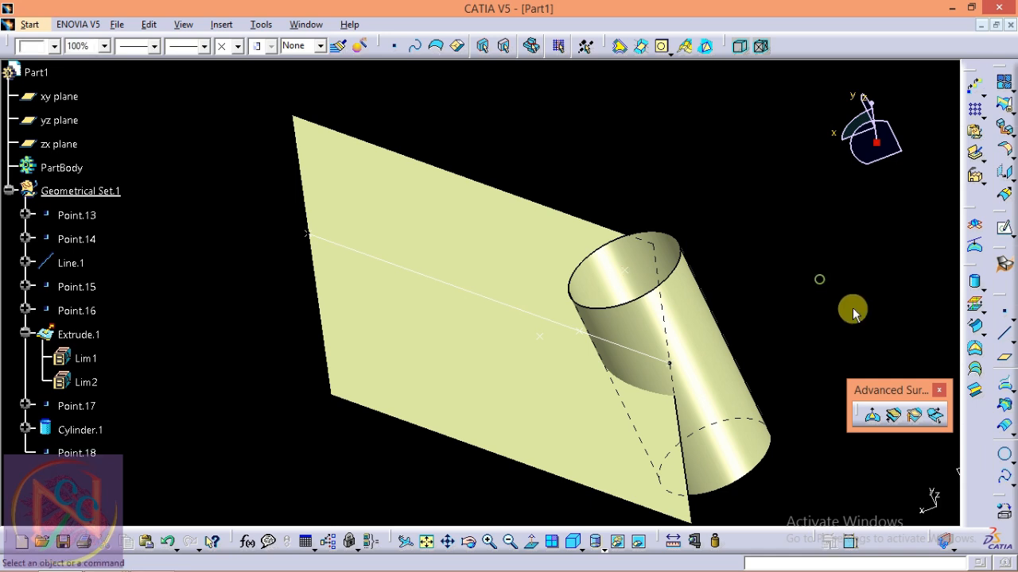
click(1004, 314)
click(926, 290)
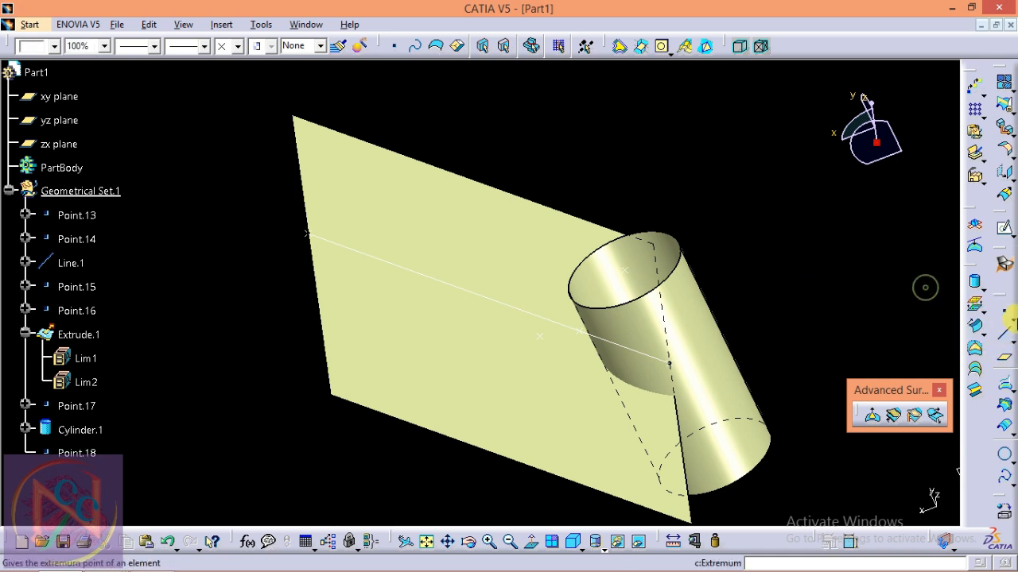
click(1007, 307)
click(941, 324)
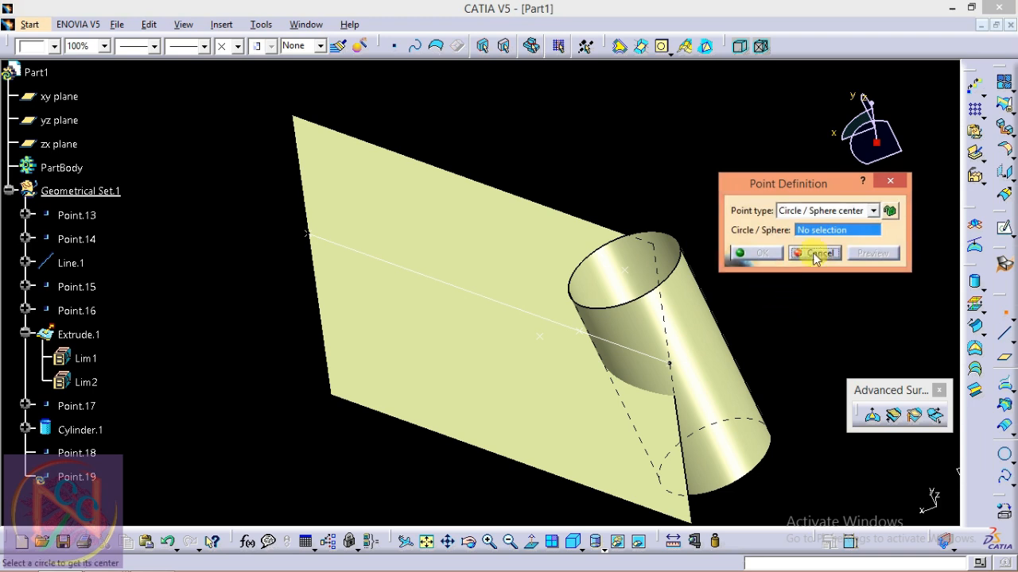
click(826, 213)
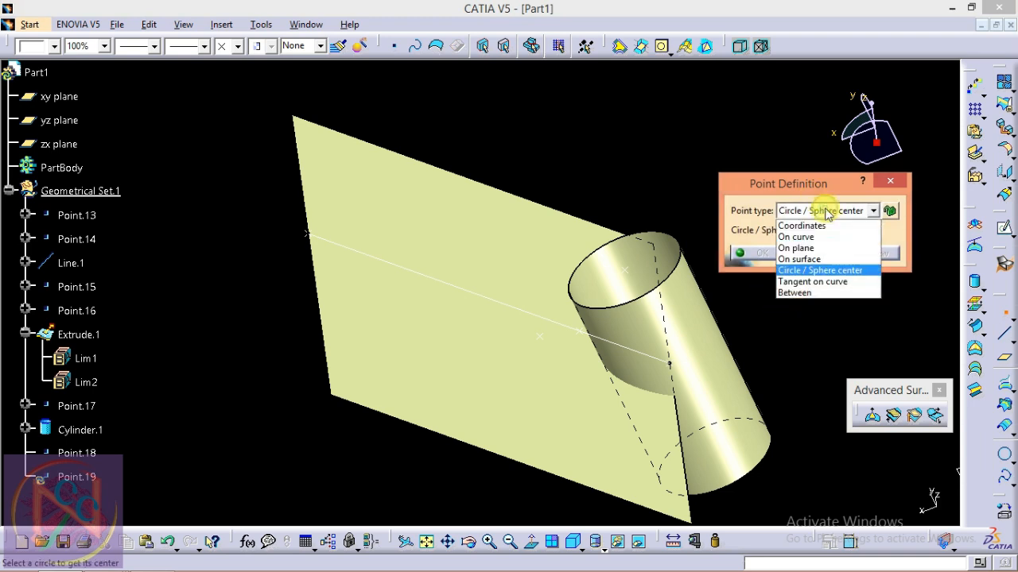
click(811, 282)
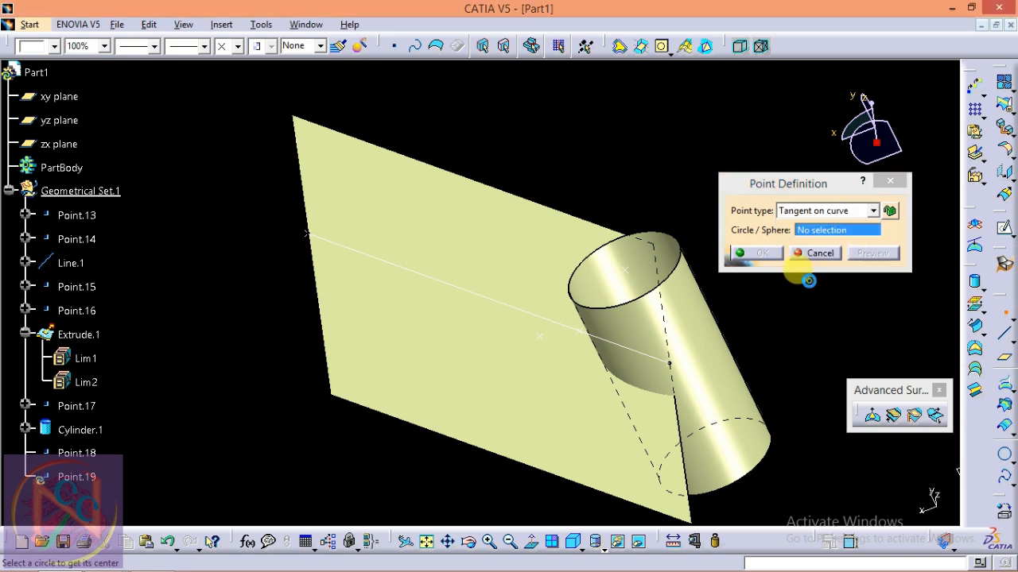
click(817, 273)
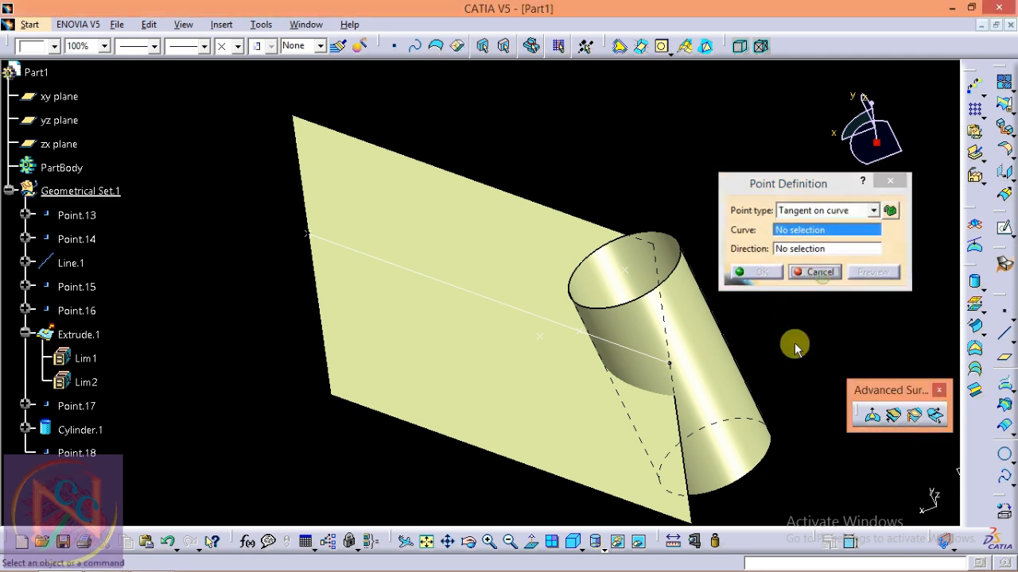
Step: Open a new sketch on the xy plane
middle_drag(694, 317, 681, 340)
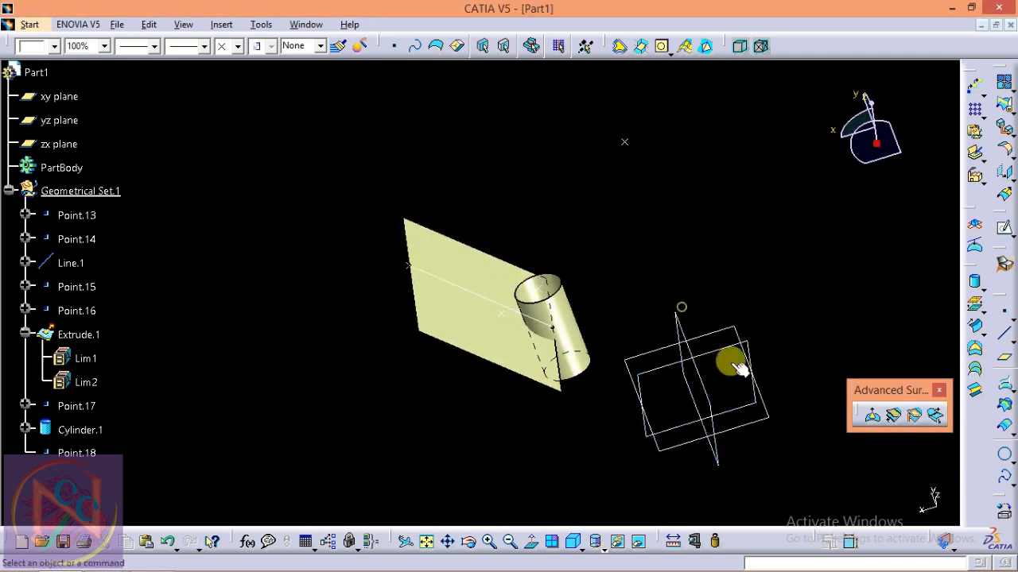
click(765, 415)
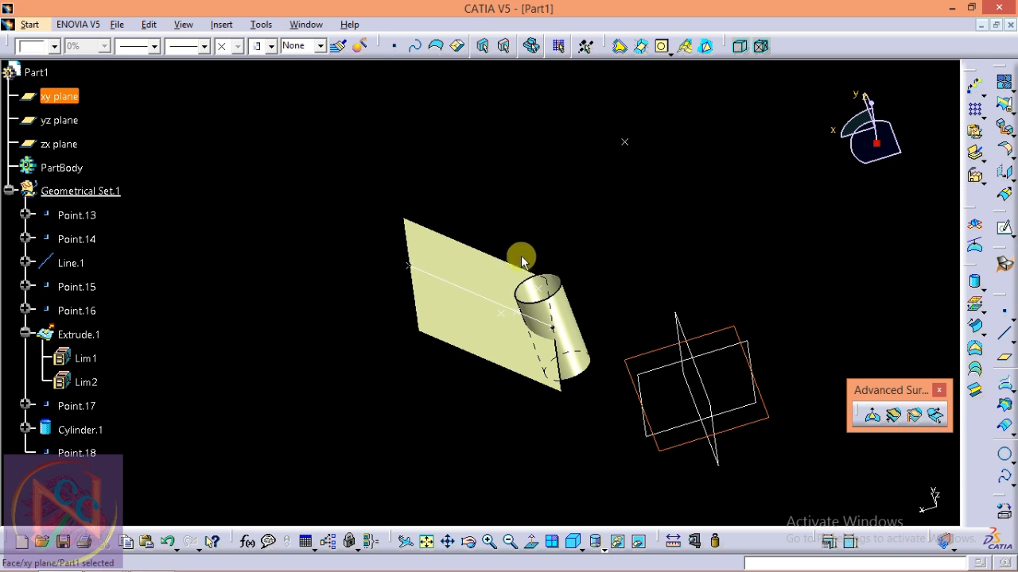
click(1005, 228)
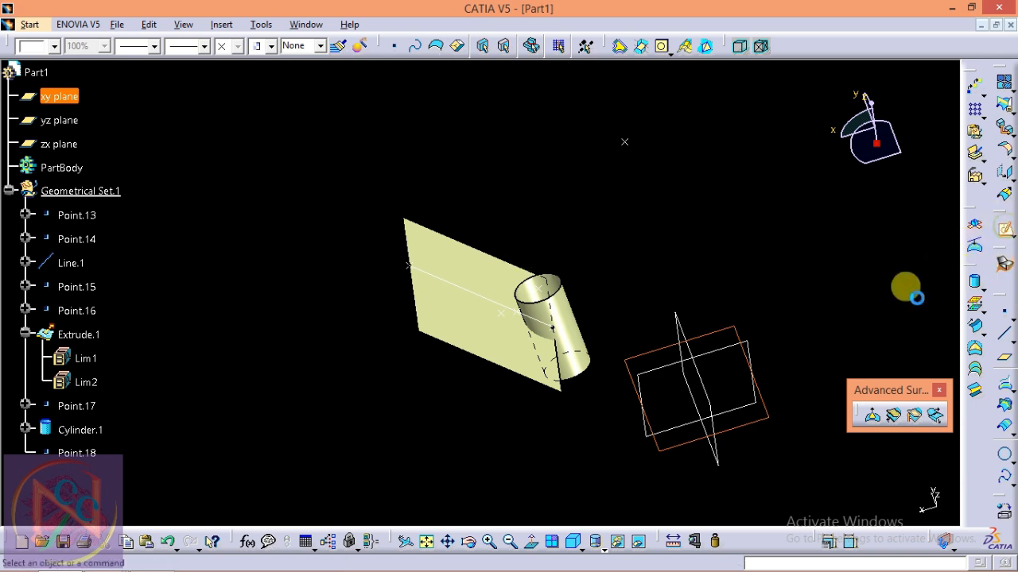
middle_drag(549, 368, 793, 213)
mouse_move(534, 408)
middle_down()
mouse_move(524, 400)
mouse_move(536, 388)
mouse_move(526, 407)
middle_up()
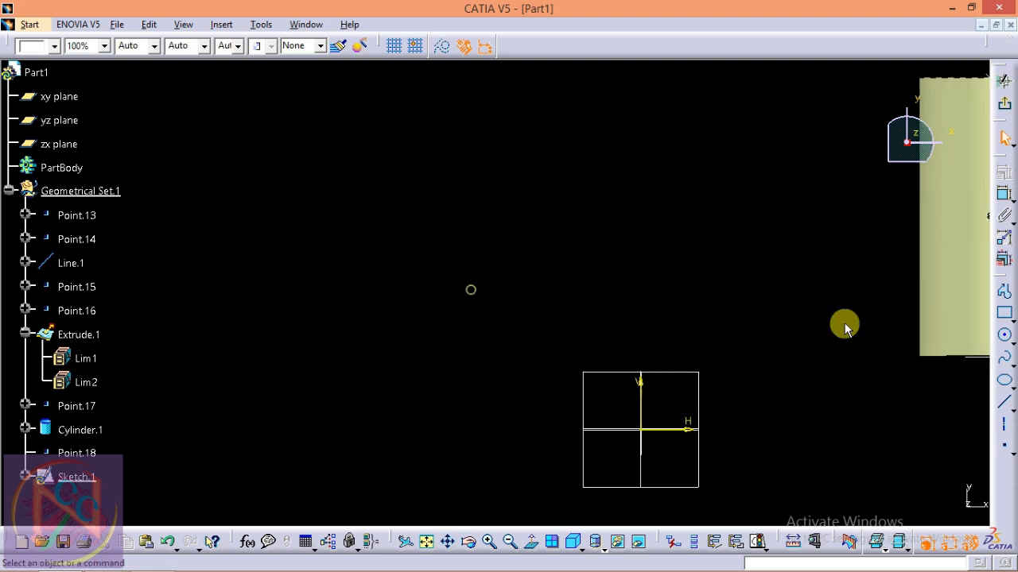
Step: Sketch a freehand S-shaped spline through six control points above the origin, ending at about H 27 mm, V 19 mm, and exit the sketch
click(1004, 357)
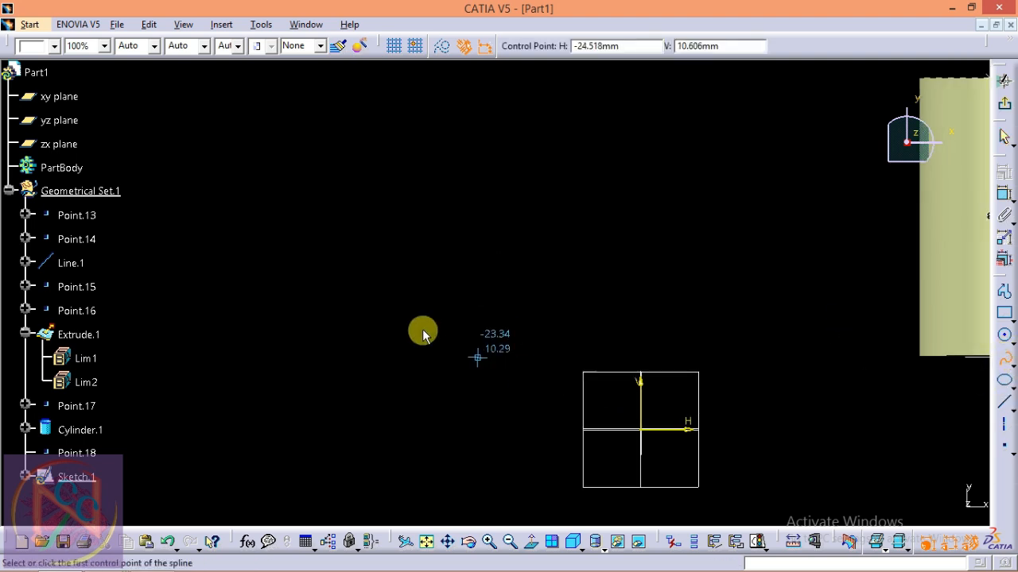
click(380, 307)
click(407, 279)
click(509, 279)
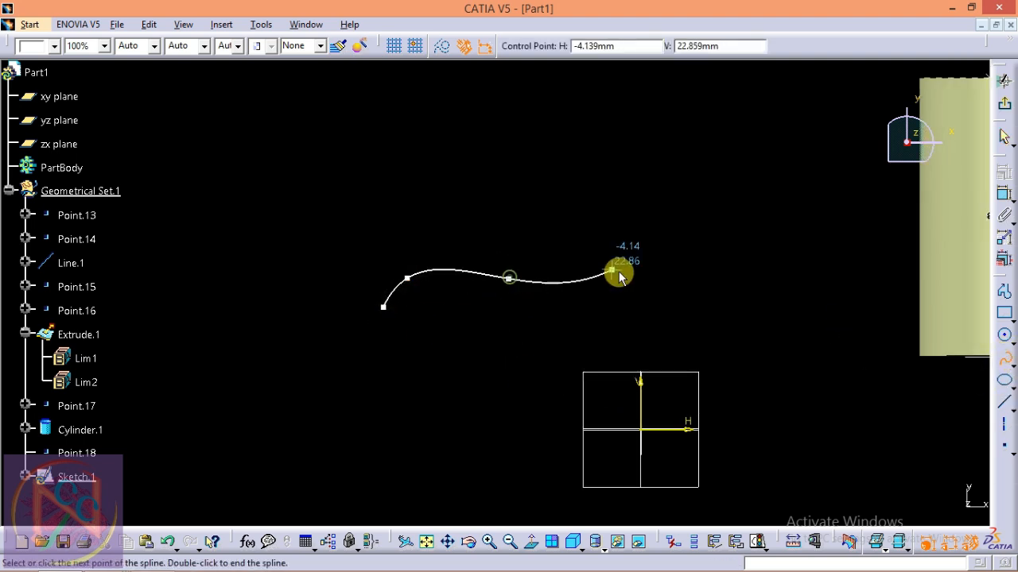
click(598, 334)
click(757, 365)
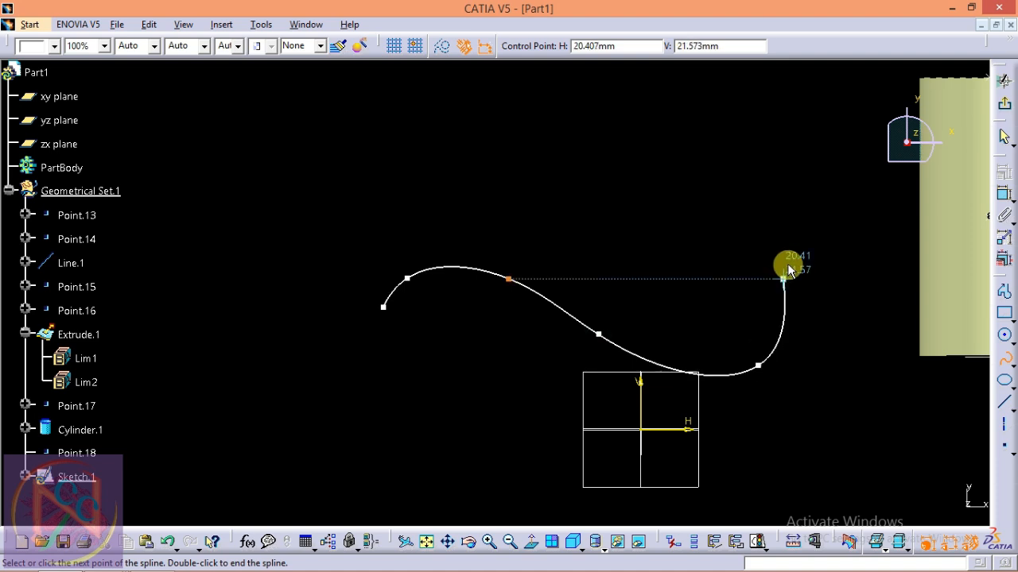
click(831, 294)
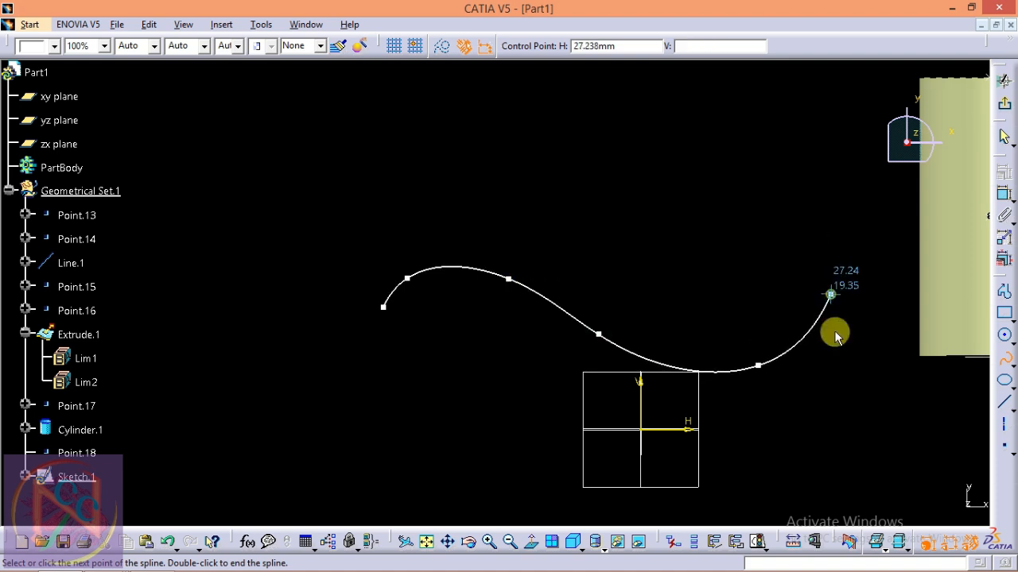
key(Escape)
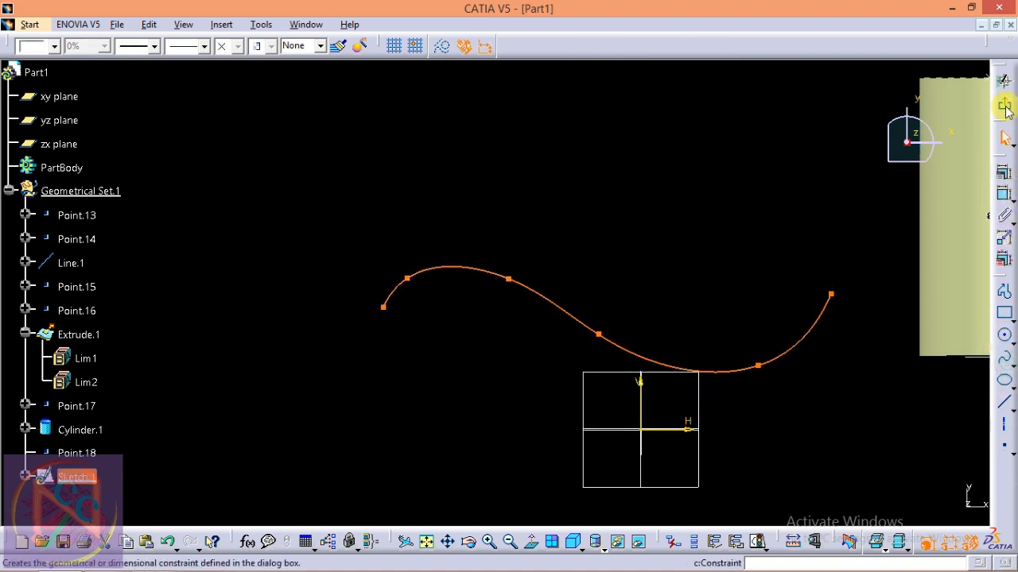
click(1003, 102)
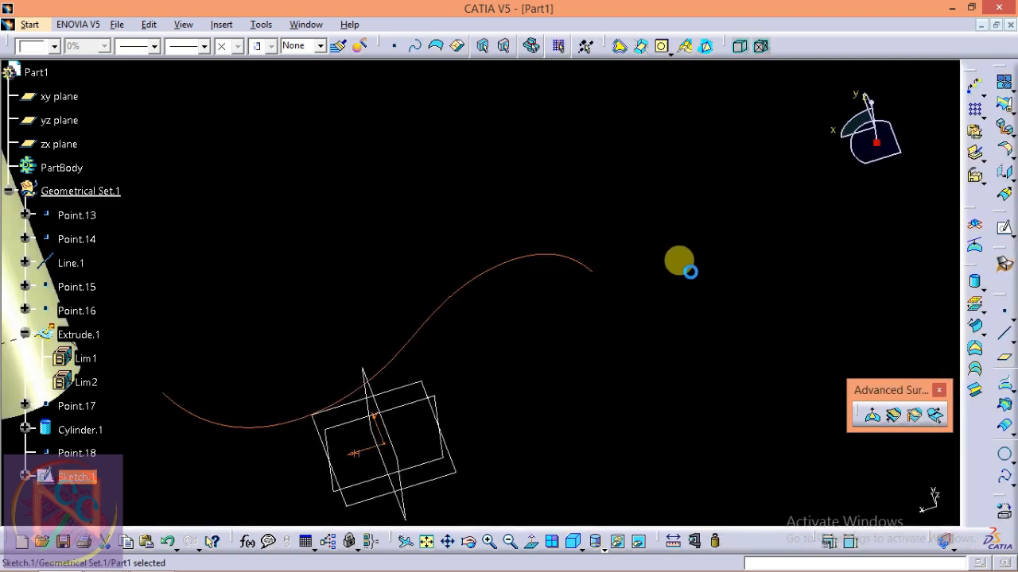
click(703, 305)
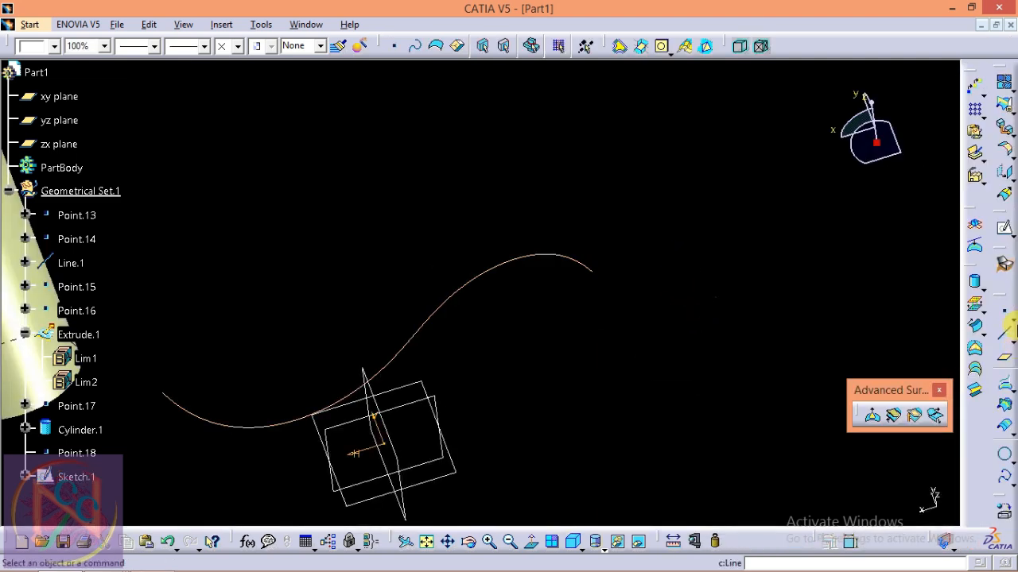
click(1013, 322)
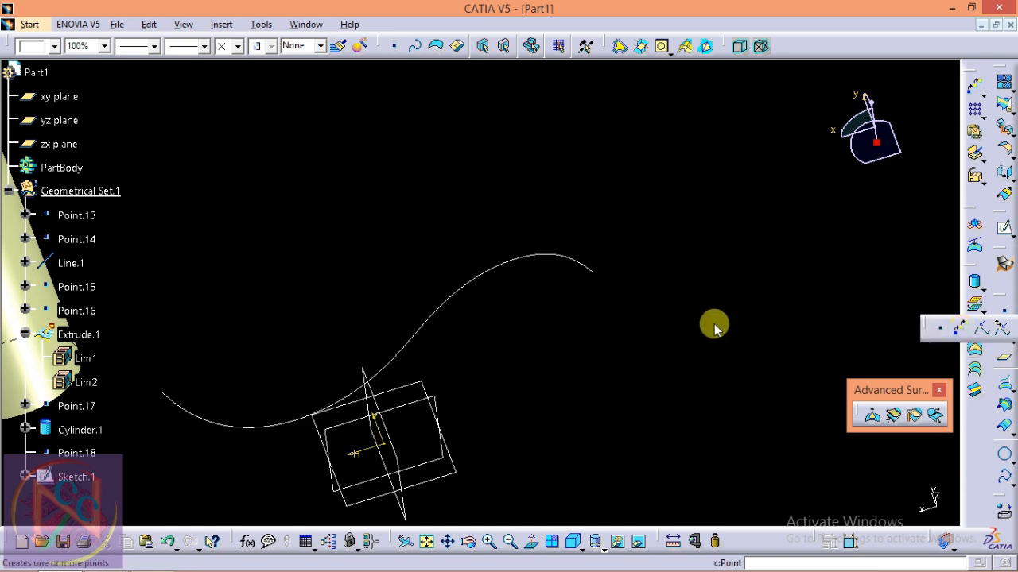
click(690, 314)
click(778, 320)
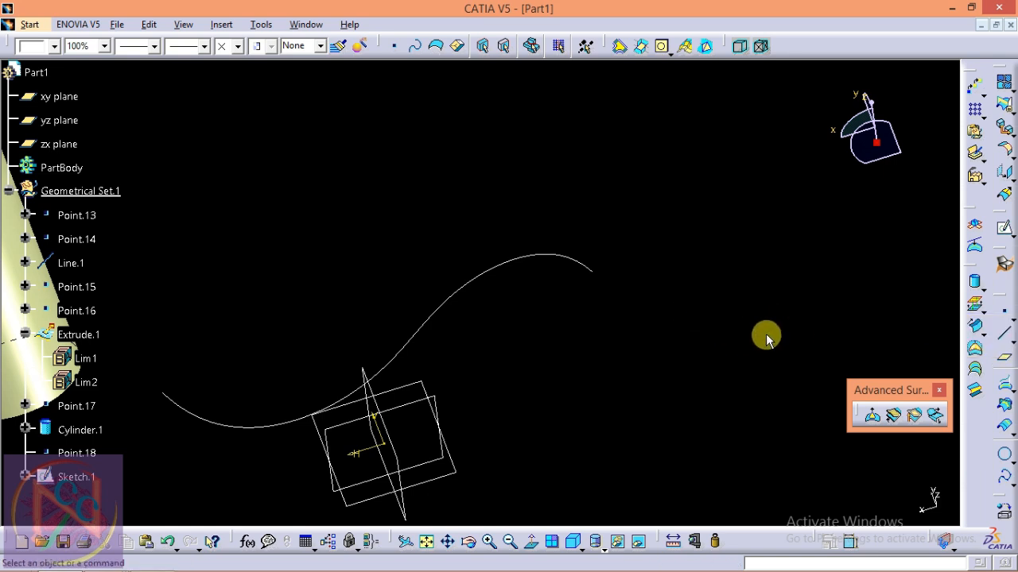
click(1005, 318)
click(815, 211)
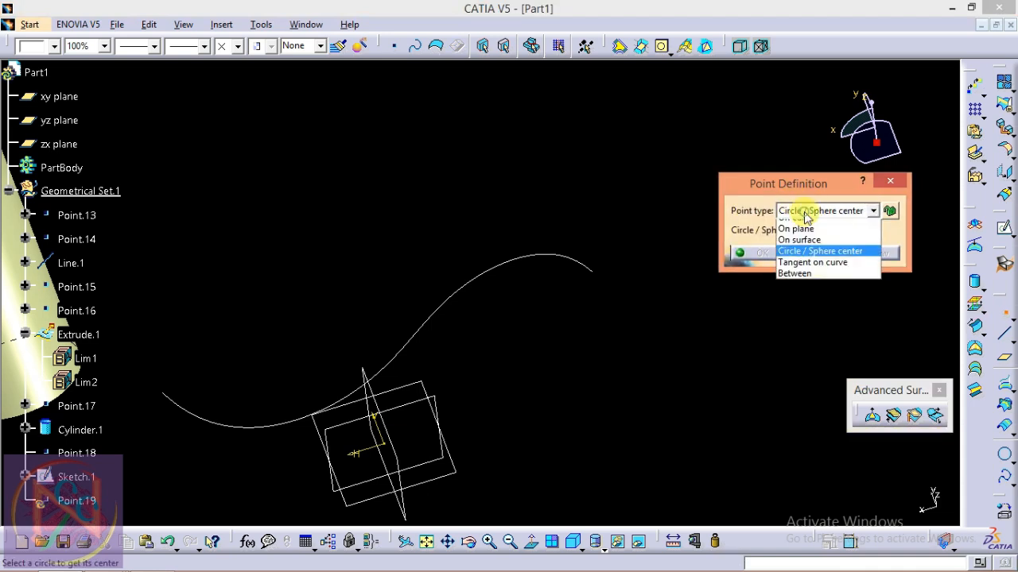
click(804, 282)
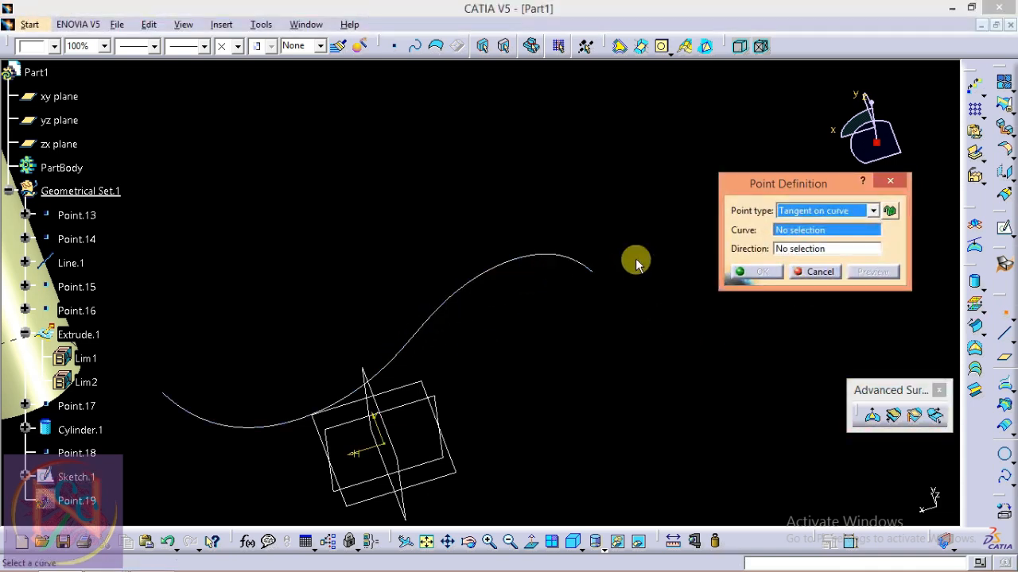
click(820, 272)
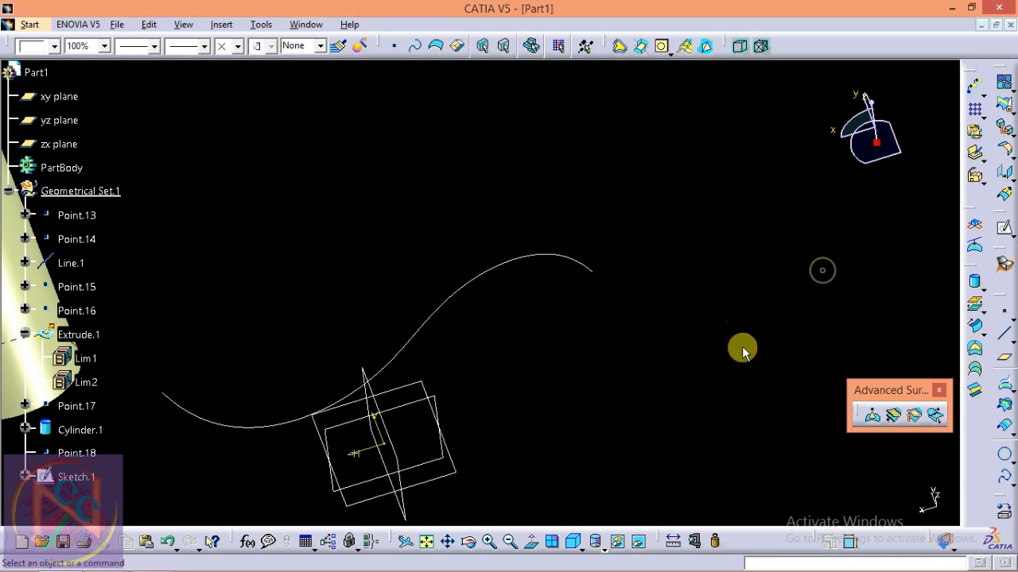
Step: Create an On curve point on the S-shaped sketch curve at a curve-length ratio of about 0.26
click(1003, 313)
click(286, 422)
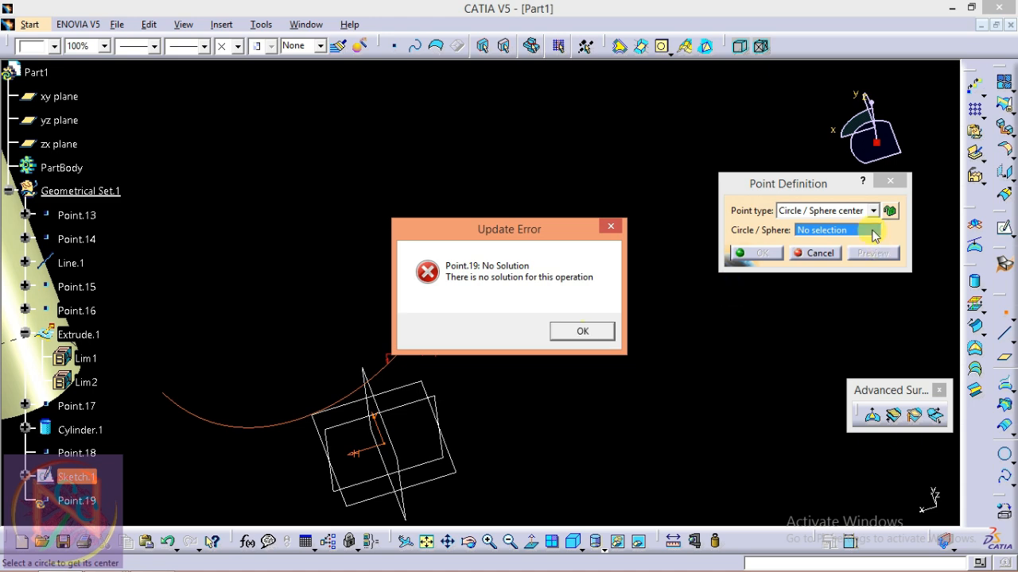
click(582, 331)
click(811, 210)
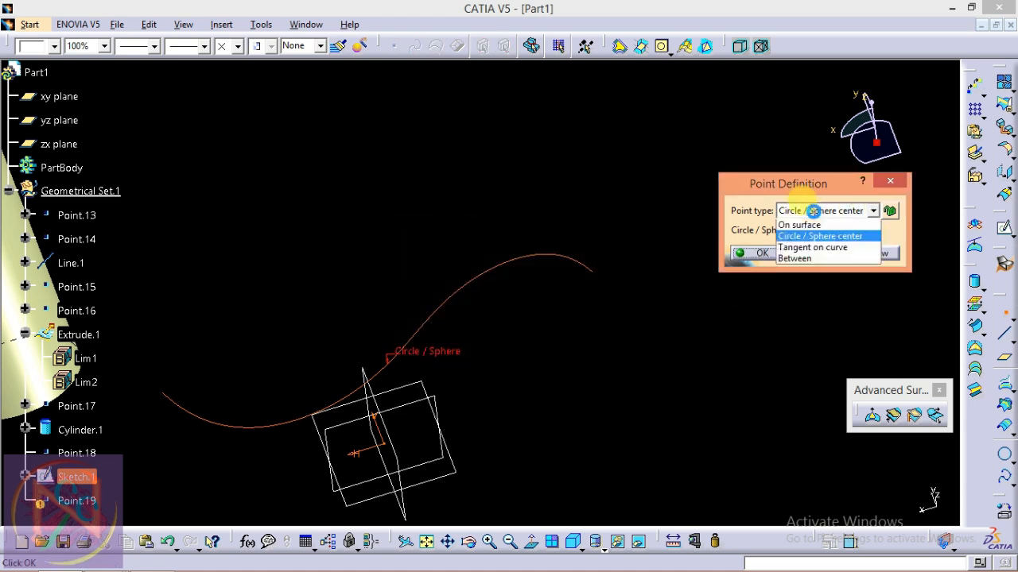
click(795, 237)
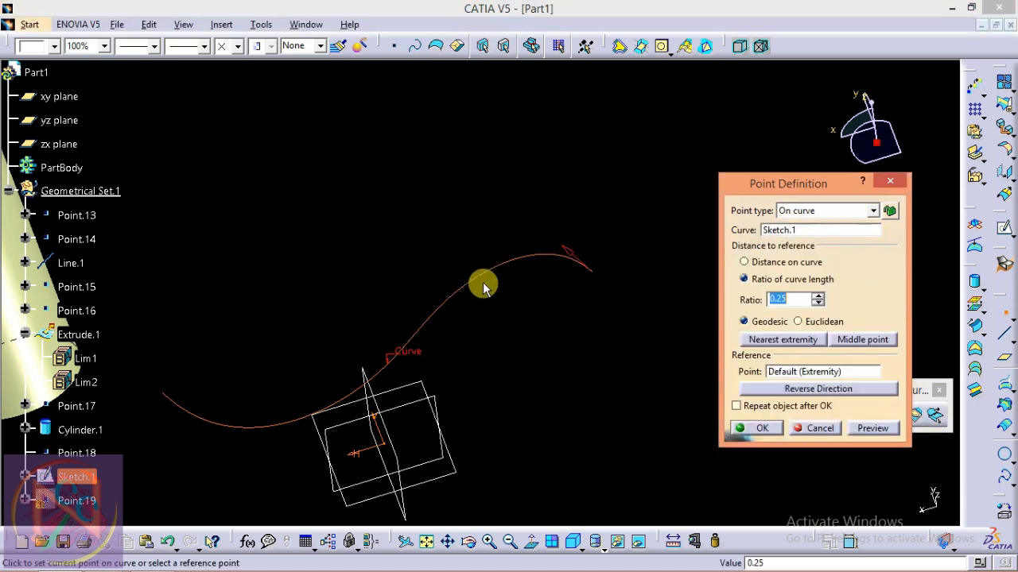
click(471, 280)
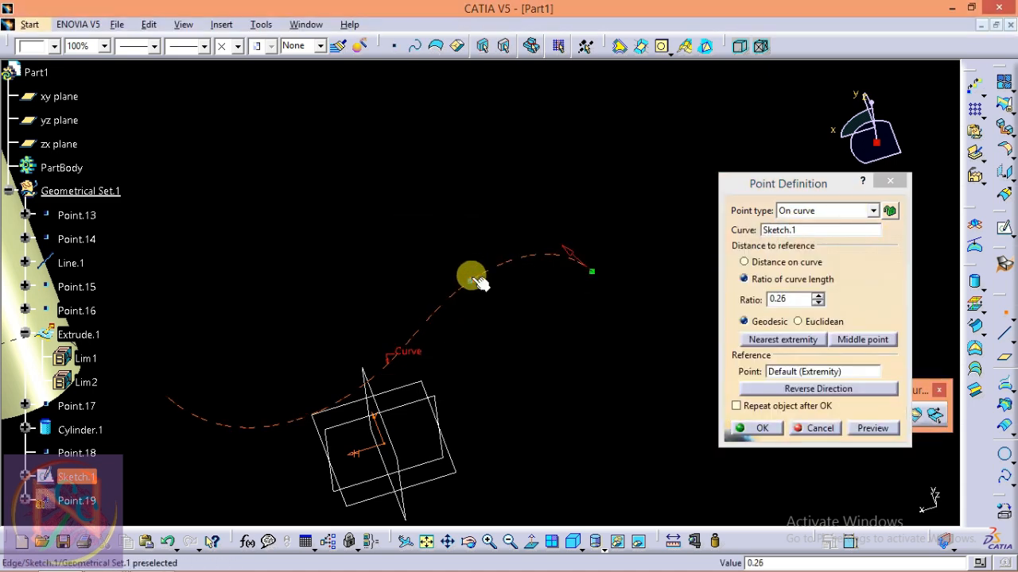
click(755, 429)
Step: Create a second On curve point near the lower bend of the S-shaped curve, at a ratio of about 0.74
click(974, 304)
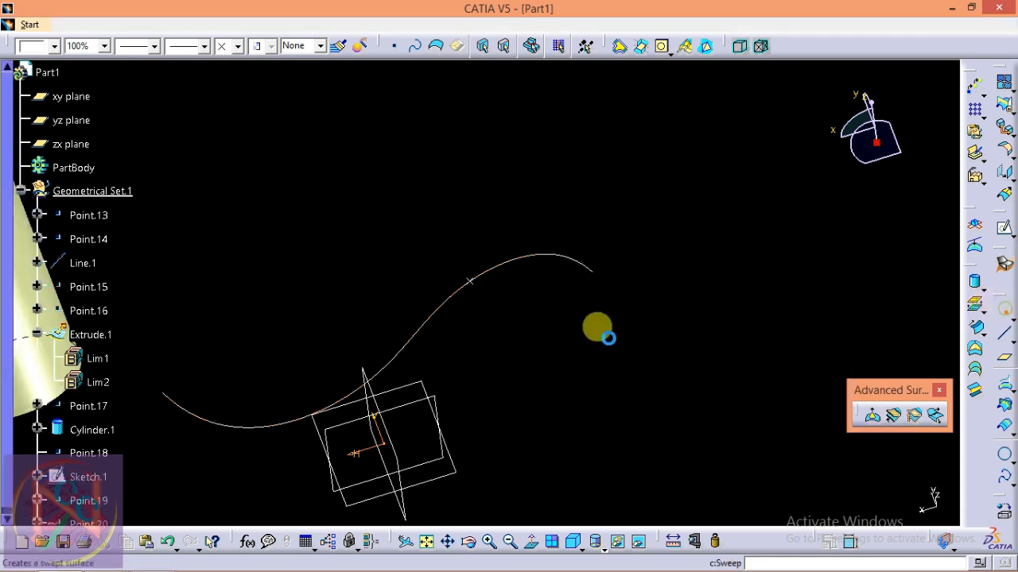
click(294, 419)
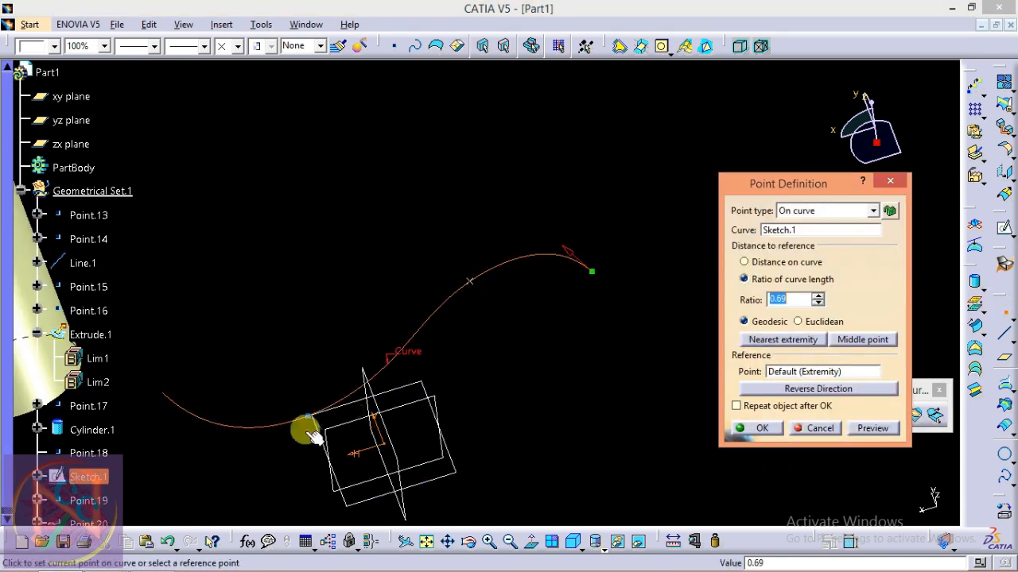
click(759, 428)
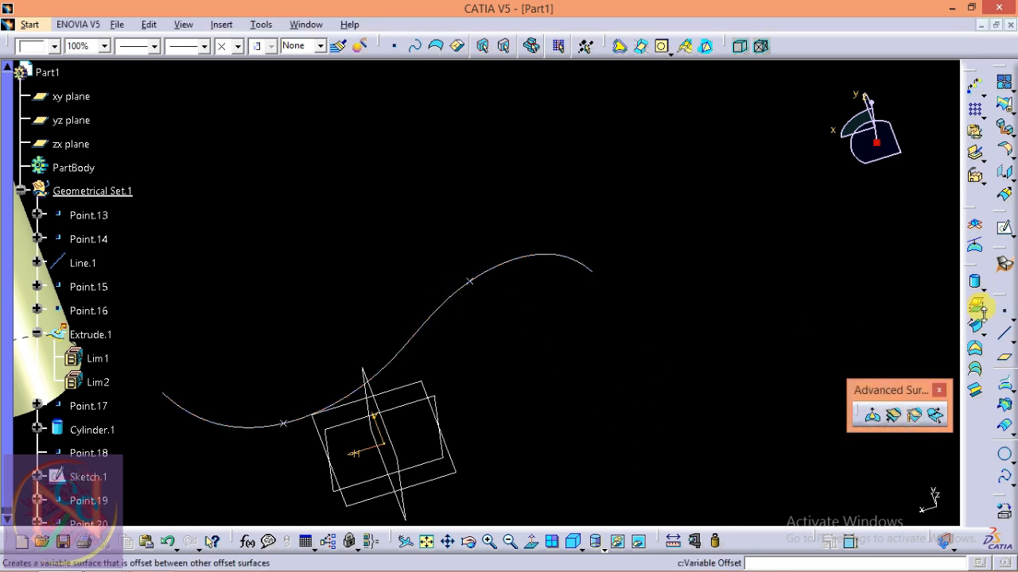
Step: Start a Tangent on curve point definition with the S-shaped sketch as its curve
click(1012, 317)
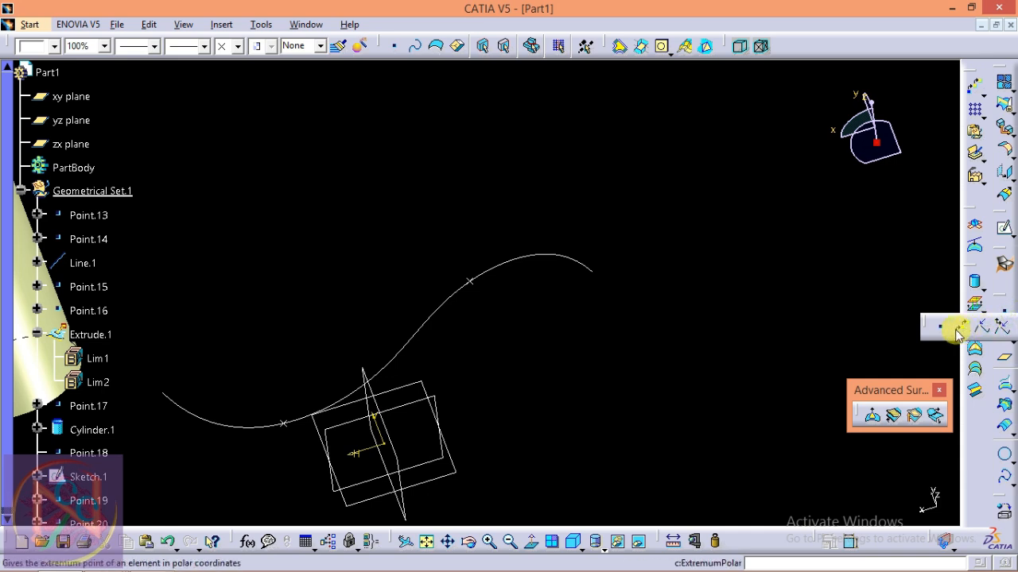
click(941, 328)
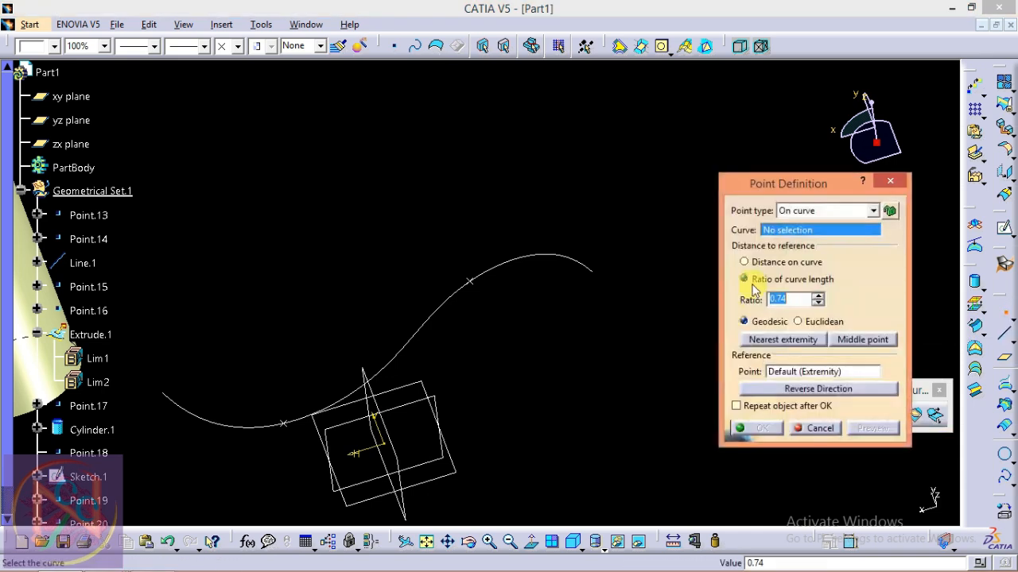
click(801, 211)
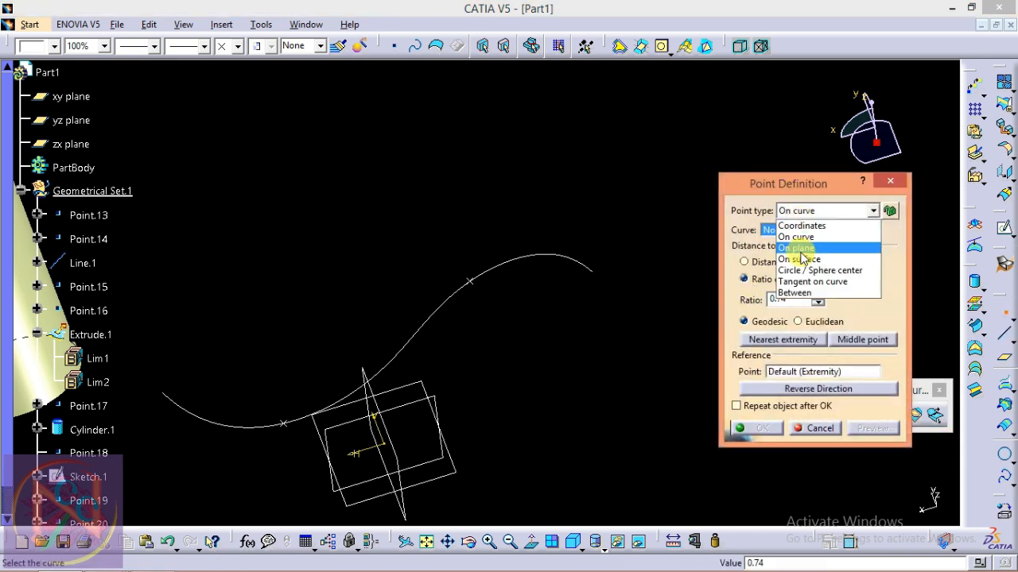
click(835, 290)
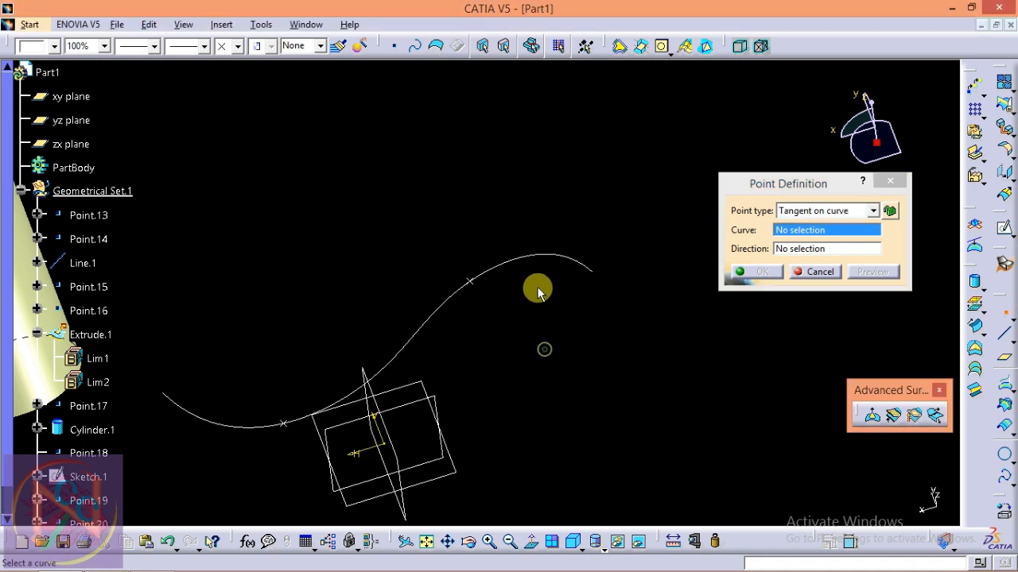
click(540, 254)
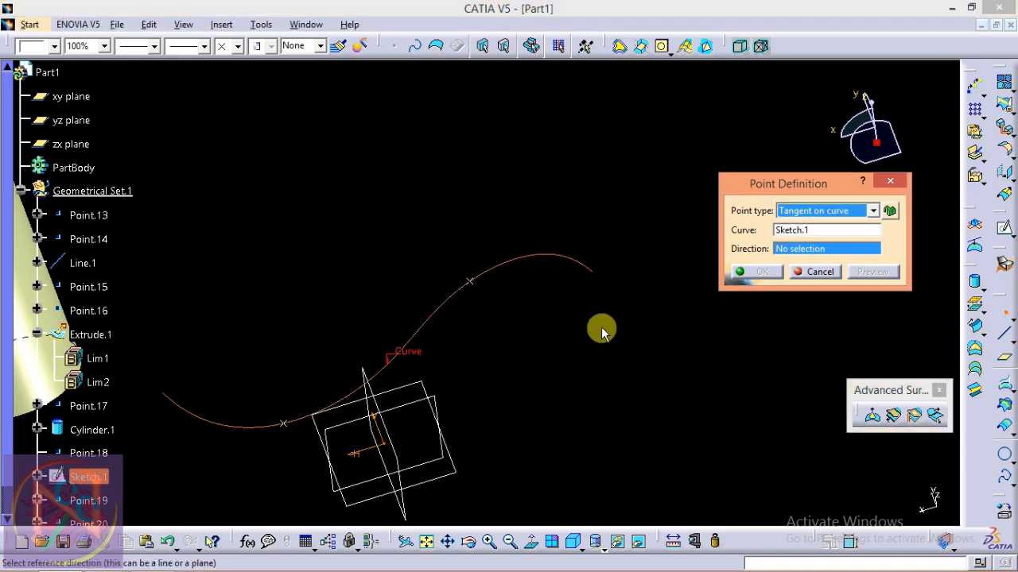
middle_drag(602, 329, 568, 284)
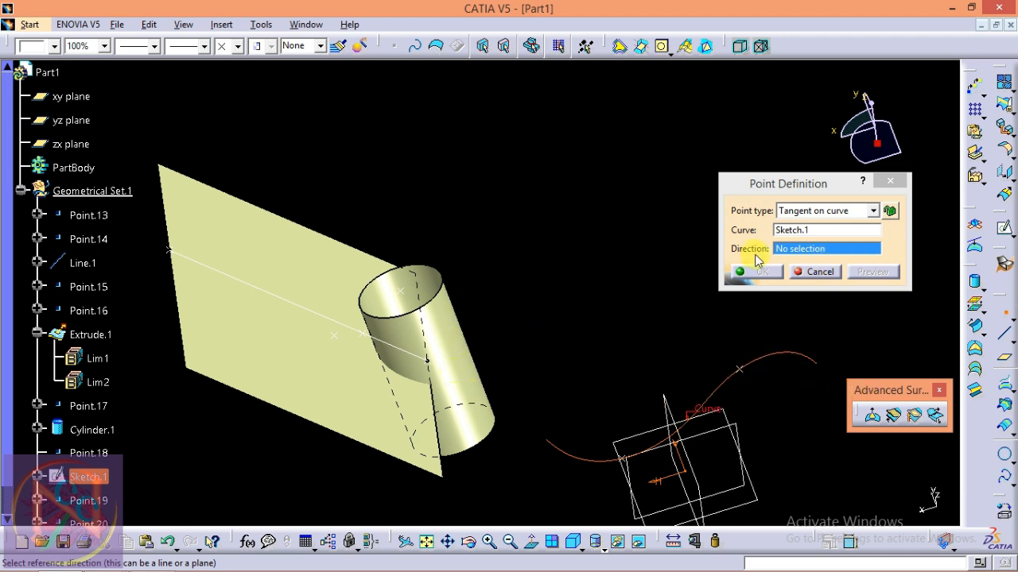
click(801, 212)
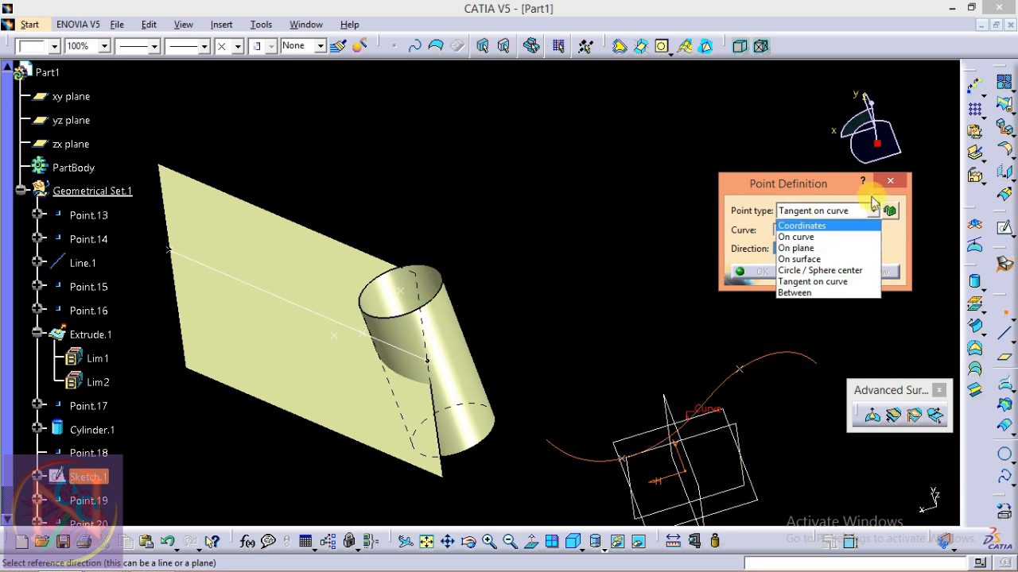
click(801, 185)
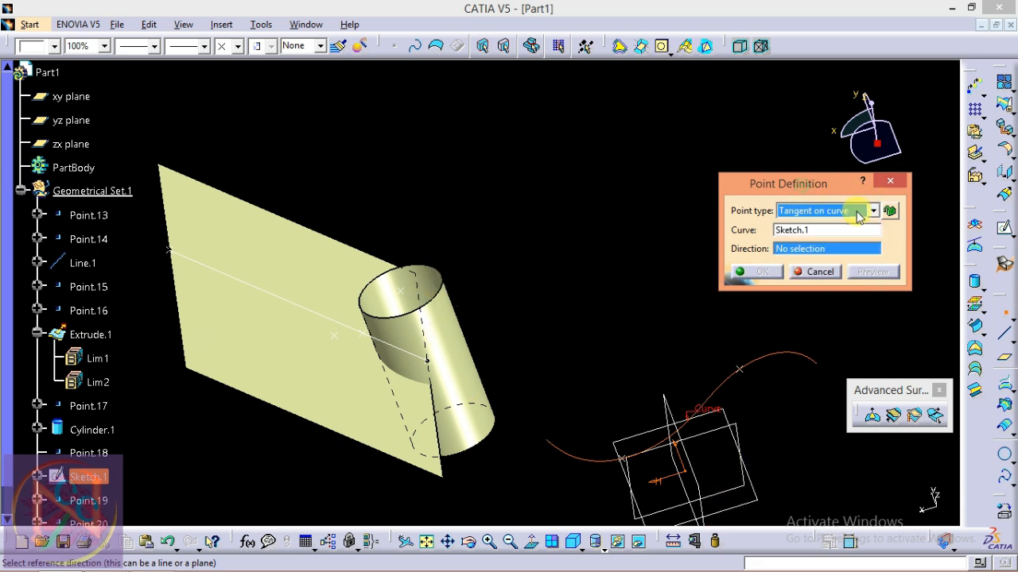
Step: Try the xy plane as the tangent direction for the sketch curve, and replace it with the yz plane and preview
click(440, 293)
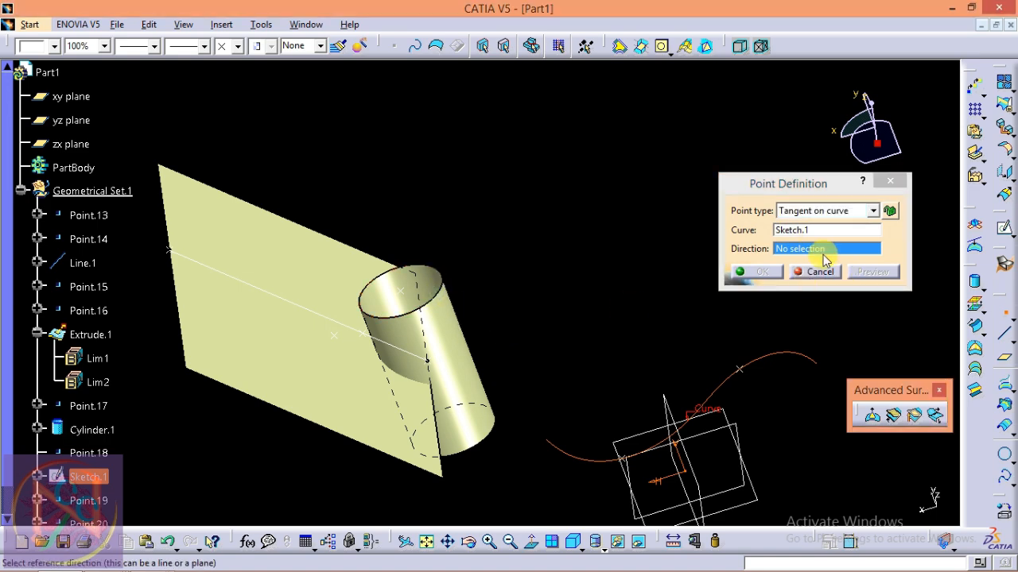
mouse_move(597, 368)
middle_down()
mouse_move(454, 386)
mouse_move(403, 445)
mouse_move(432, 464)
middle_up()
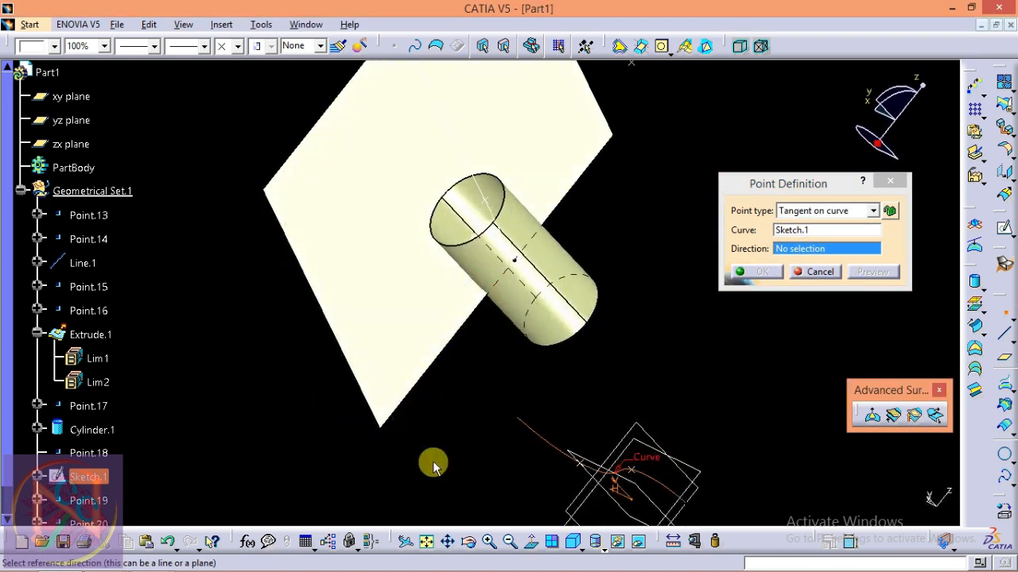
click(582, 457)
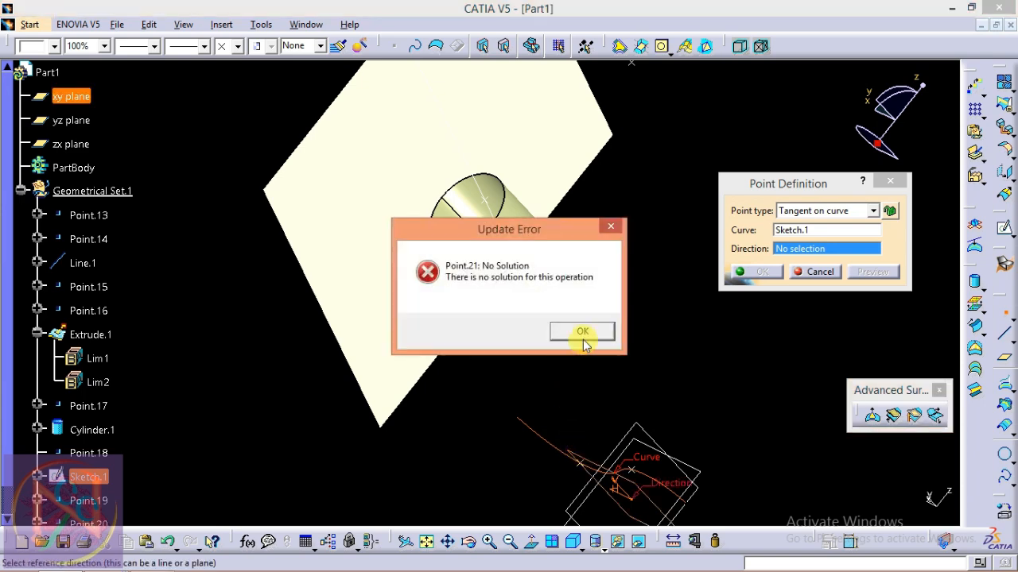
click(583, 333)
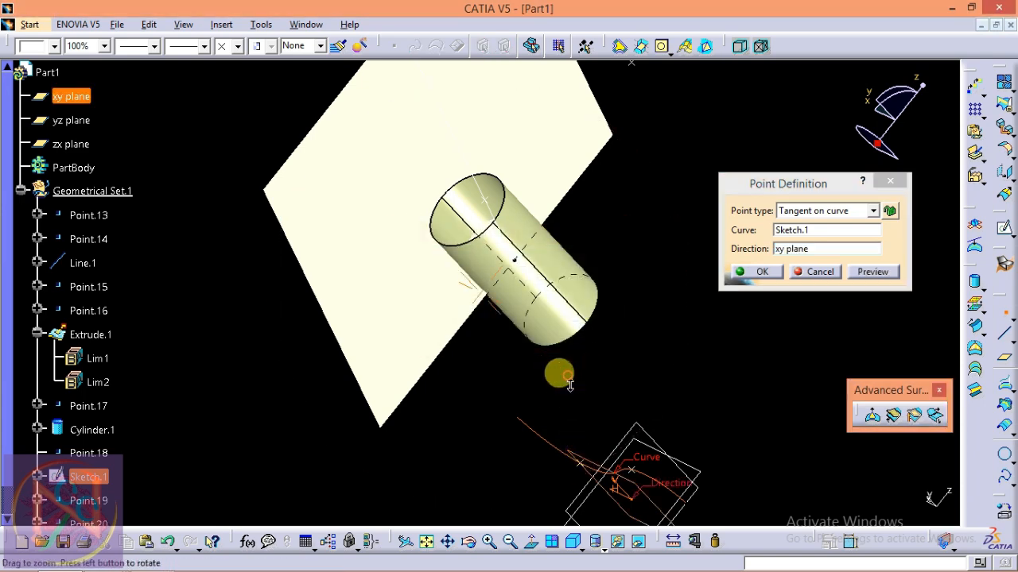
middle_drag(556, 374, 711, 357)
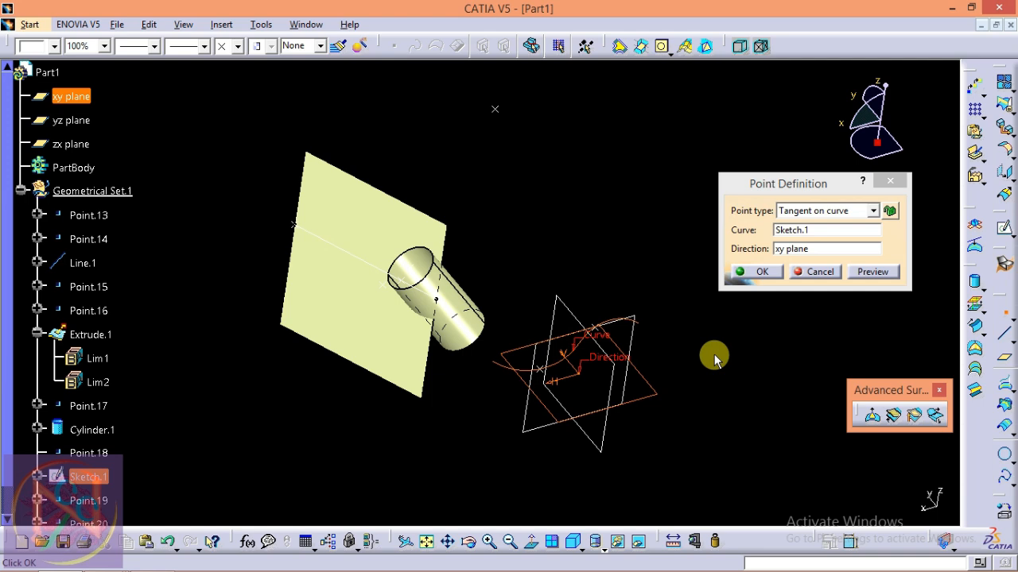
click(872, 273)
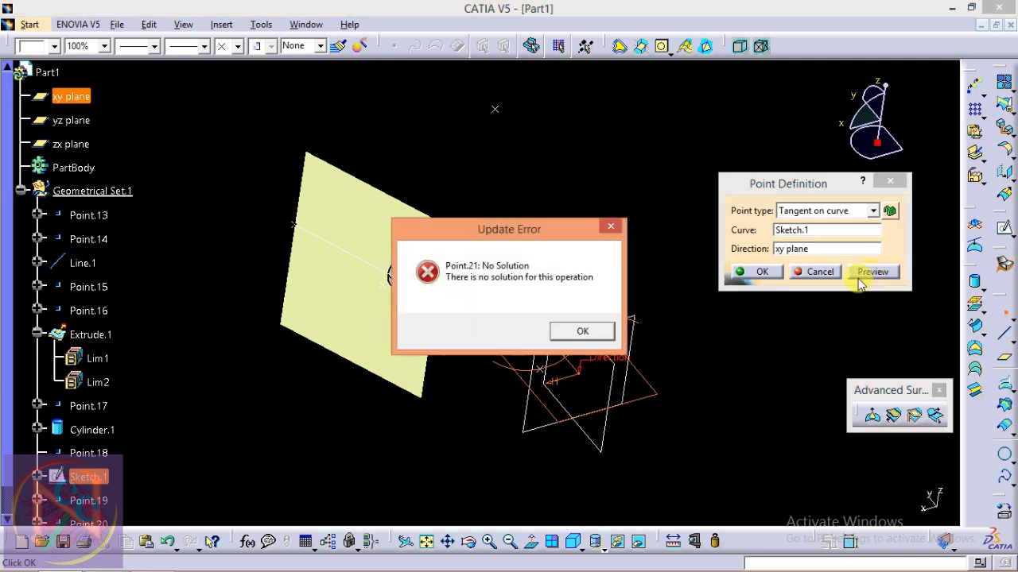
click(583, 333)
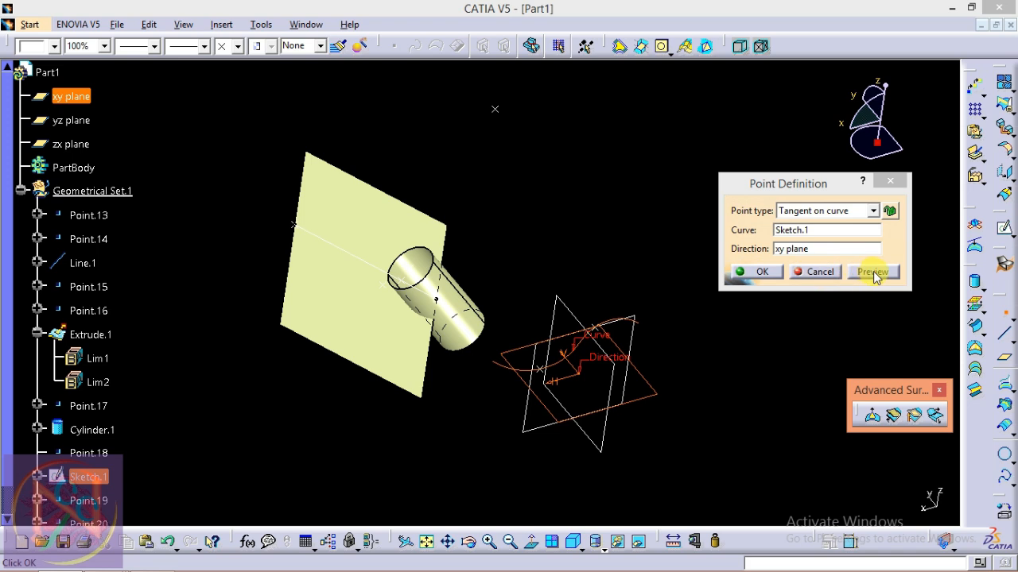
click(816, 251)
click(569, 299)
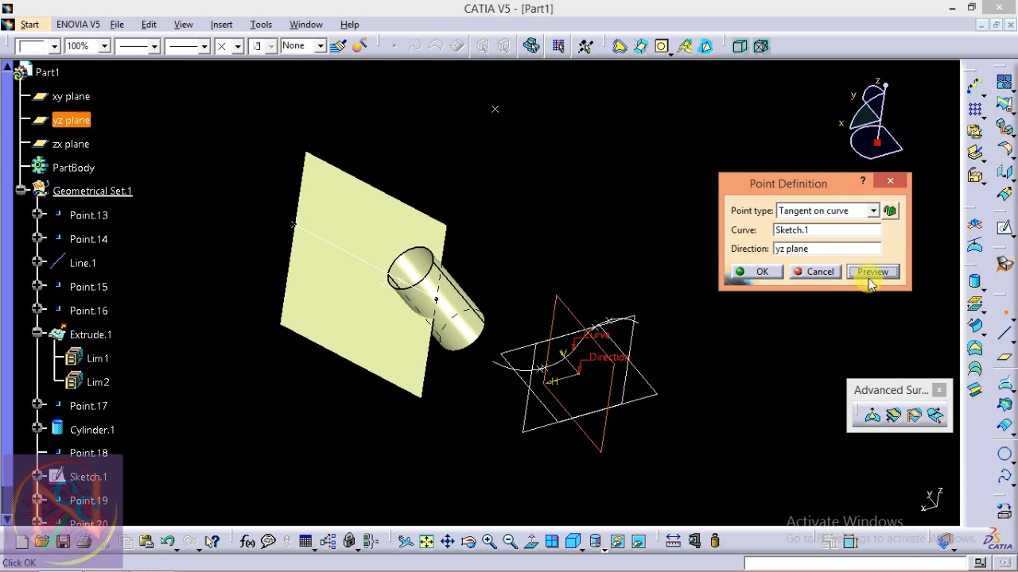
Step: Change the tangent point's curve to the cylinder's upper circular edge, set its direction to the xy plane, and confirm the definition
click(807, 233)
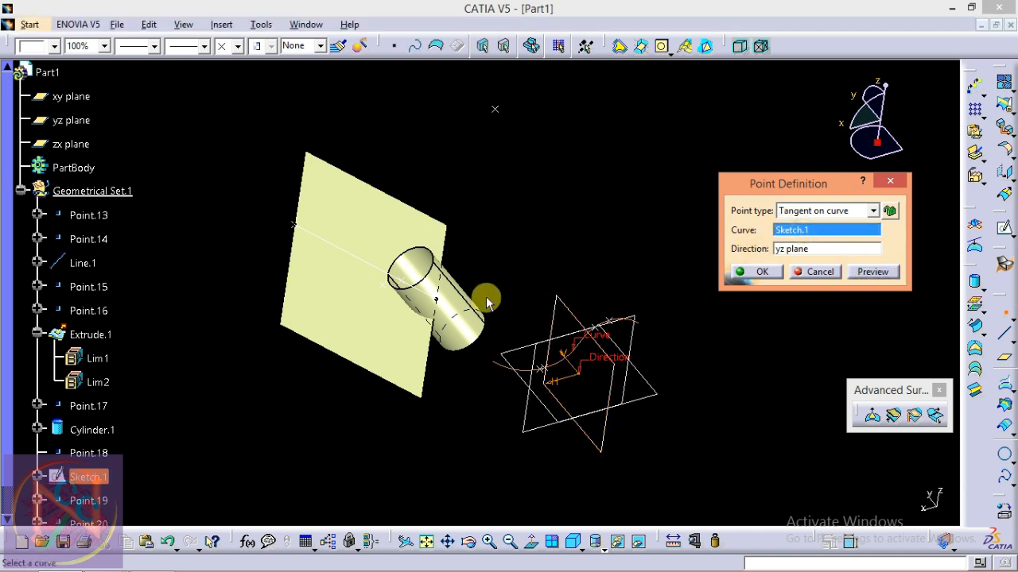
click(432, 279)
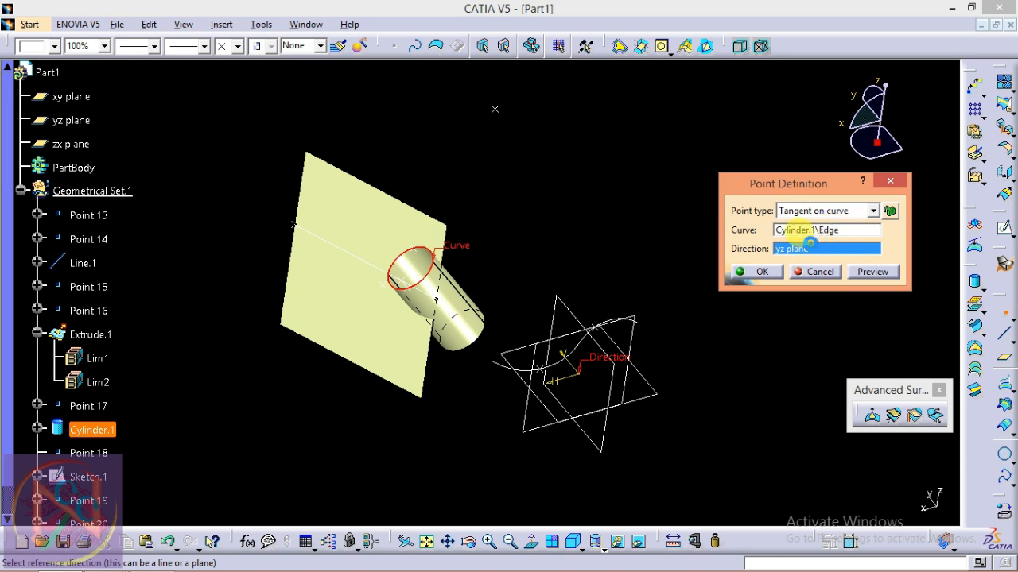
click(636, 373)
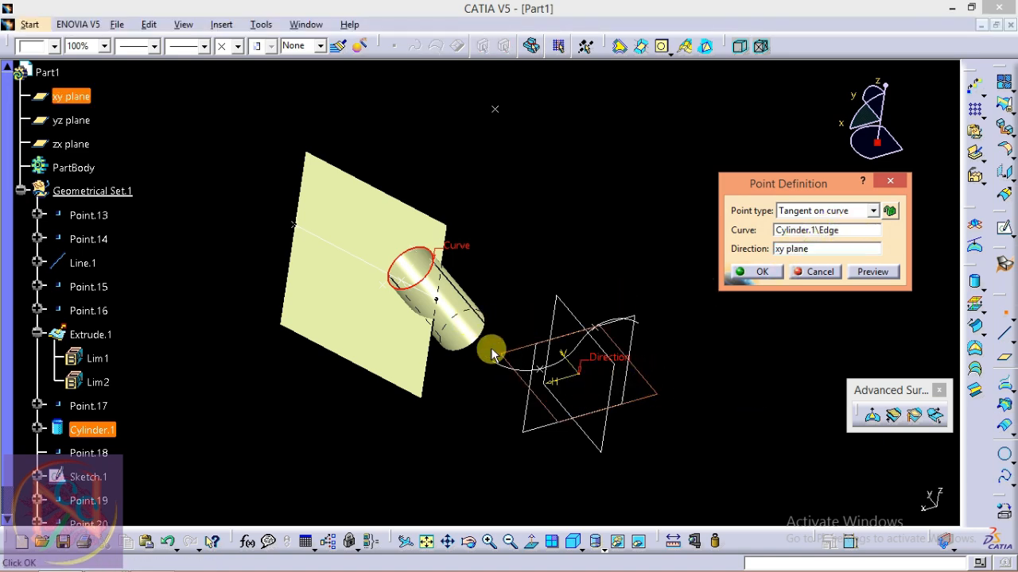
mouse_move(488, 348)
ctrl+middle_down()
mouse_move(538, 222)
mouse_move(530, 281)
mouse_move(502, 341)
mouse_move(480, 317)
mouse_move(507, 357)
ctrl+middle_up()
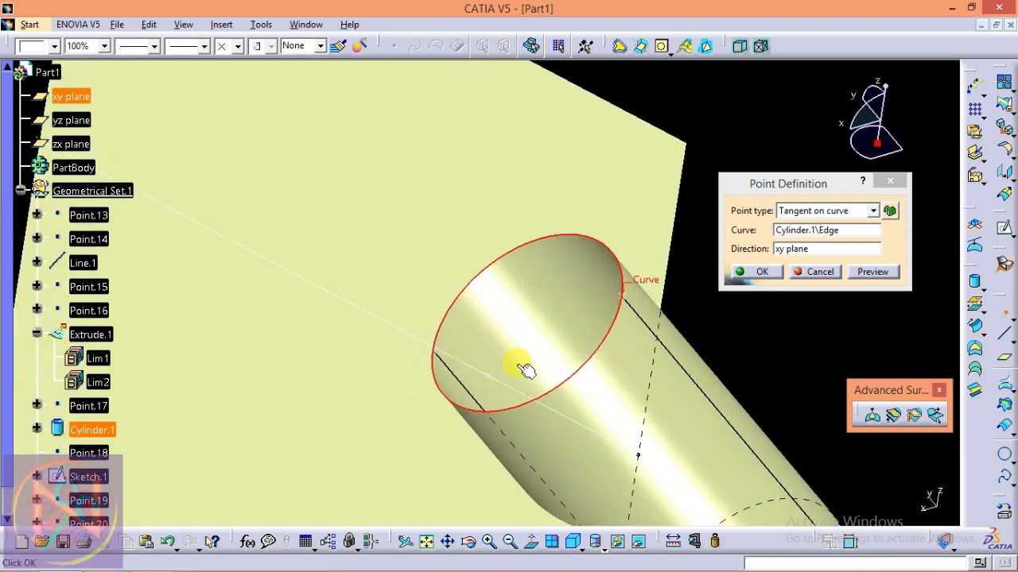
ctrl+middle_drag(640, 352, 550, 376)
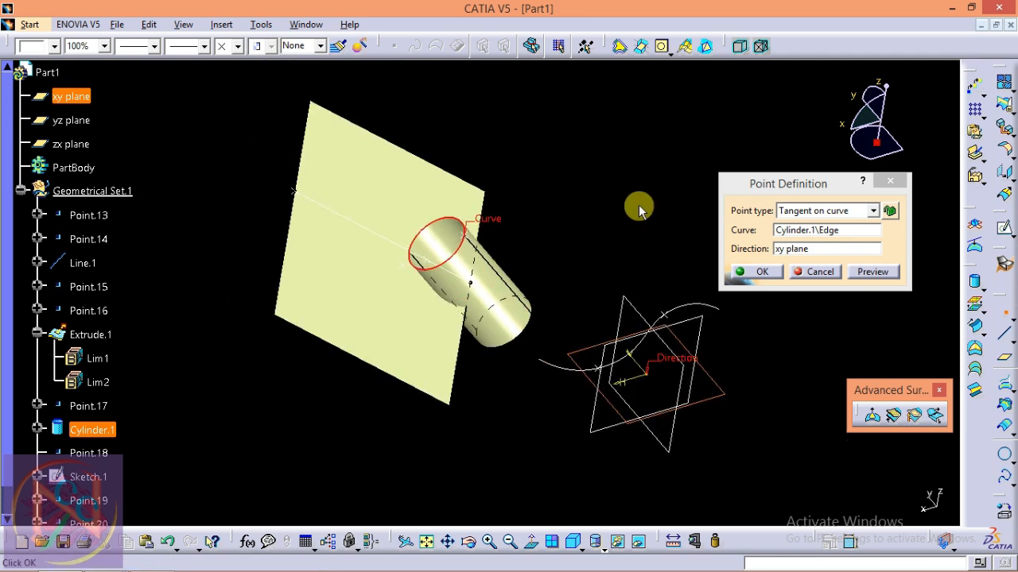
middle_drag(572, 256, 531, 268)
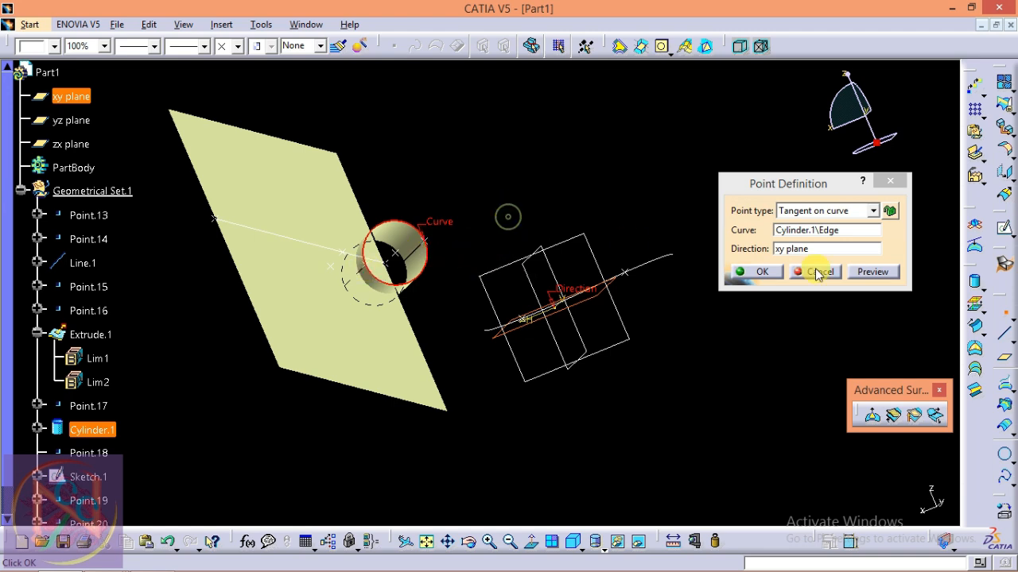
click(759, 272)
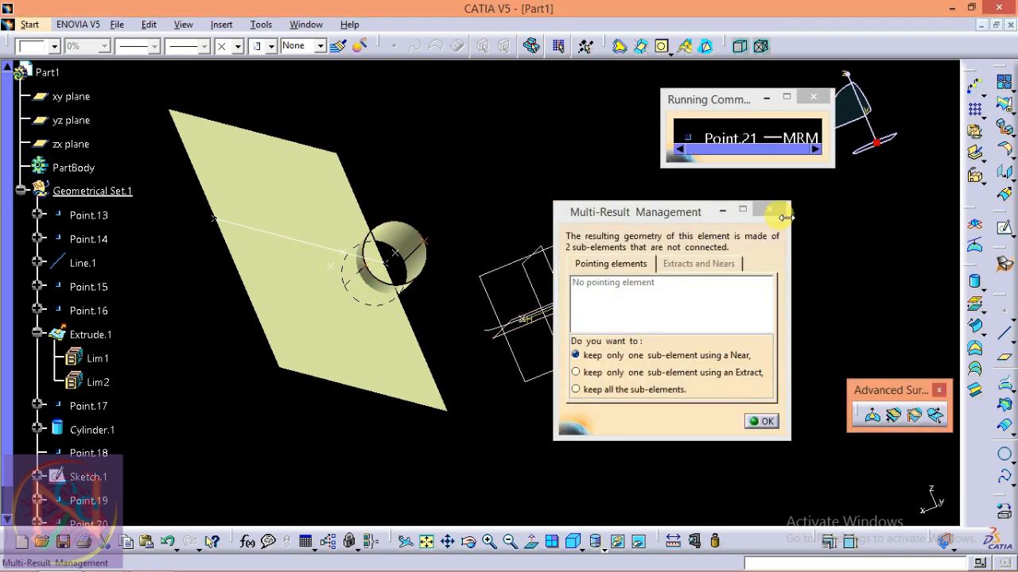
Step: Choose to keep only one sub-element of the tangent point using a Near, and cancel the Near definition
click(759, 422)
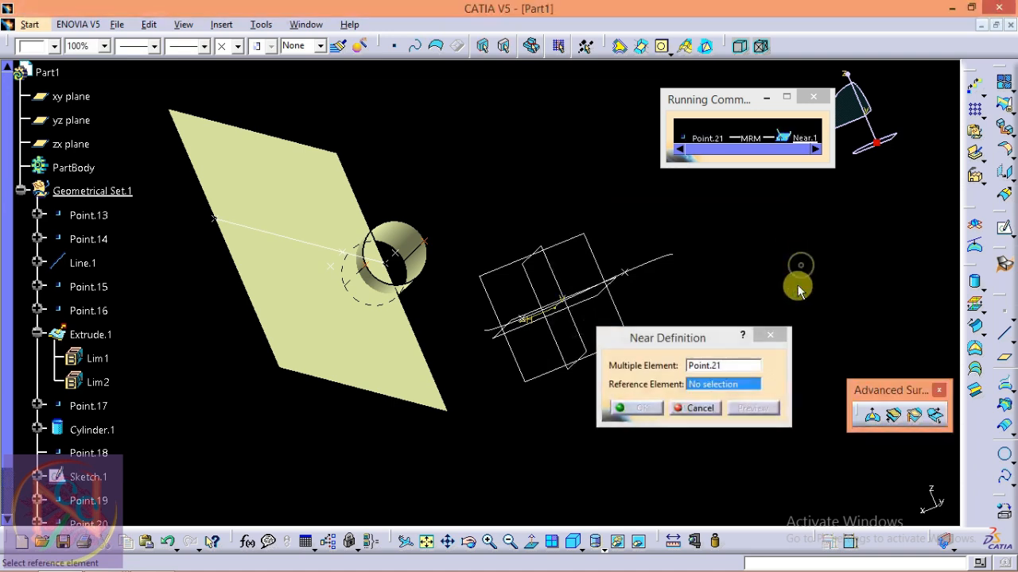
click(708, 411)
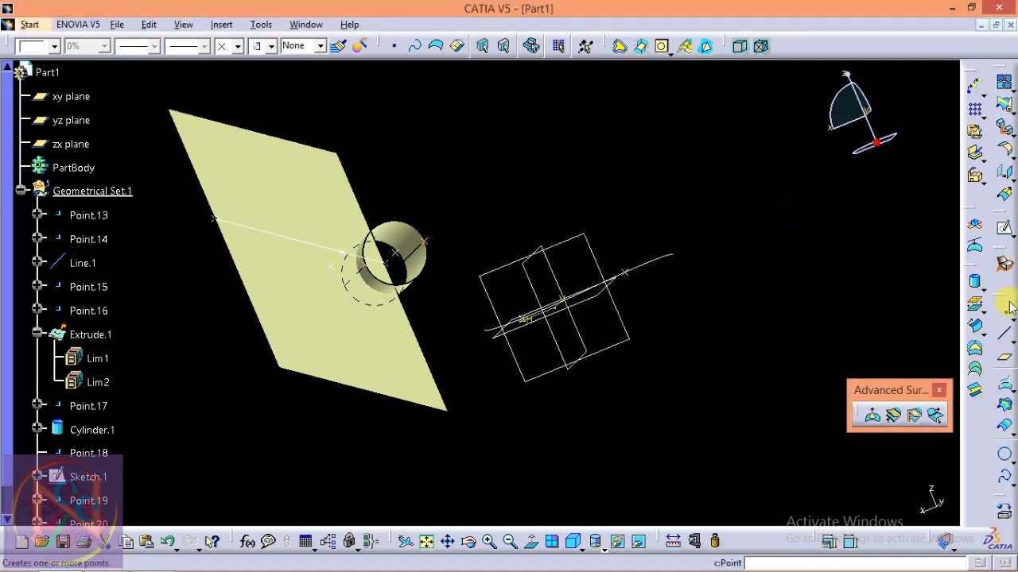
Step: Start a Between point definition with the upper point on the S-shaped curve as Point 1 and the lower one as Point 2
click(1006, 312)
click(819, 210)
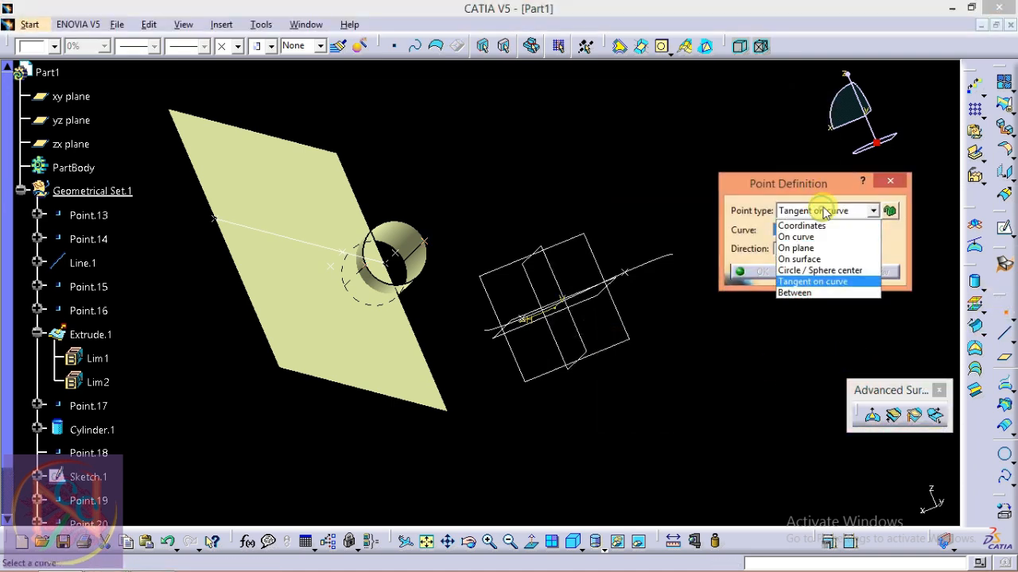
click(811, 293)
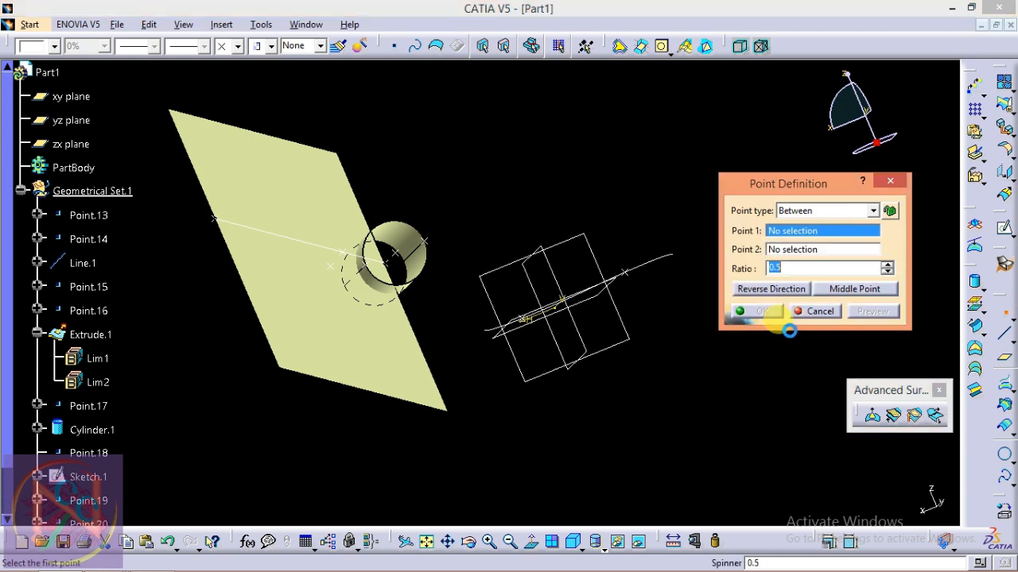
middle_drag(587, 310, 532, 218)
middle_drag(499, 304, 714, 345)
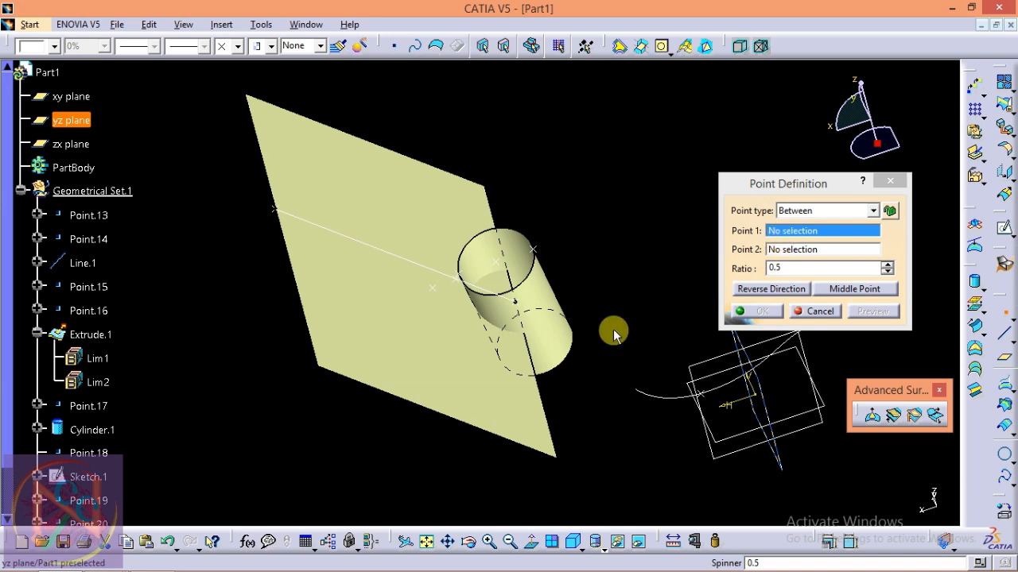
middle_drag(580, 340, 504, 363)
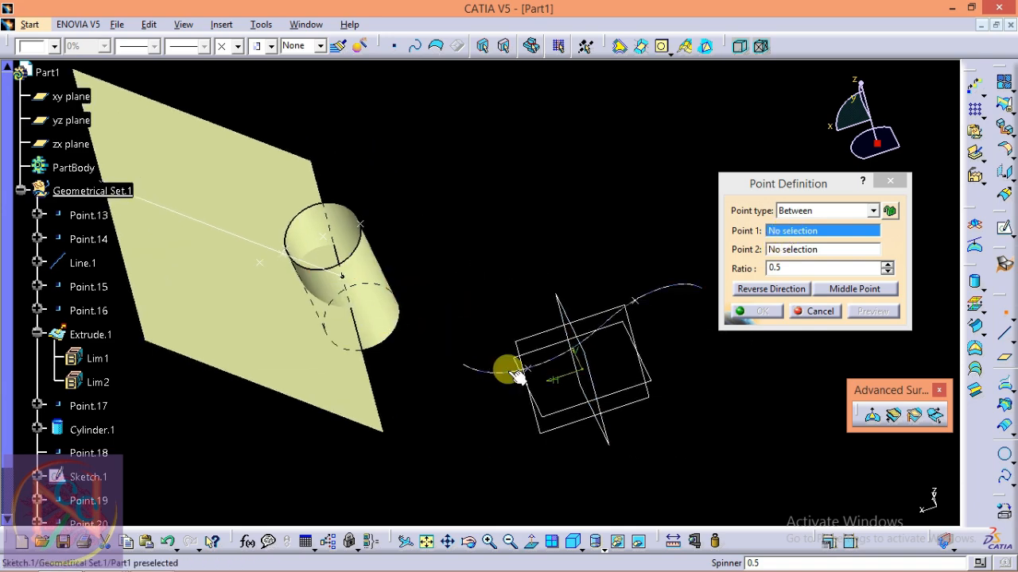
click(633, 300)
click(525, 367)
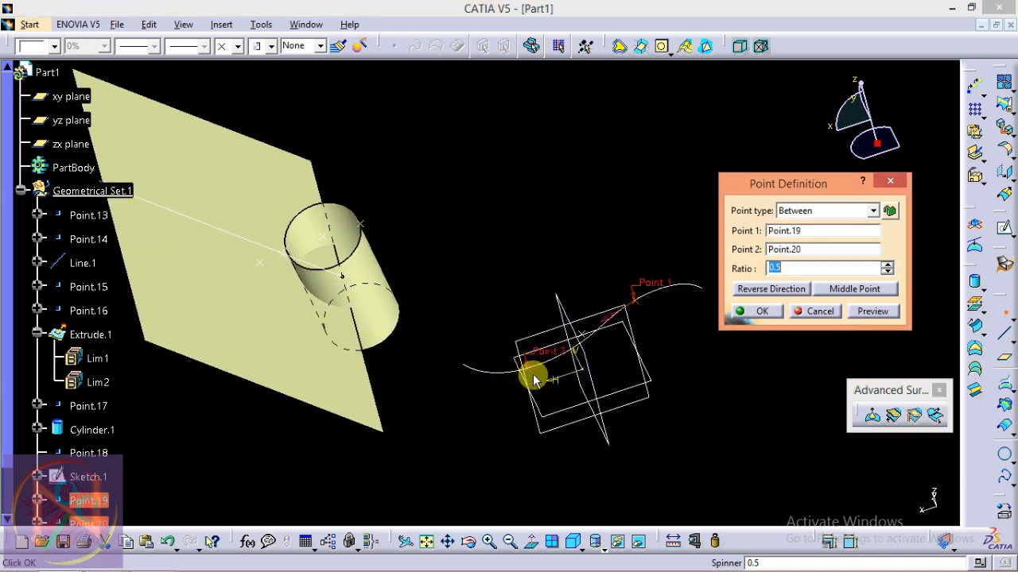
Step: Reverse the direction of the Between point, set it to the middle point at ratio 0.5, and confirm the definition
middle_drag(643, 353, 613, 284)
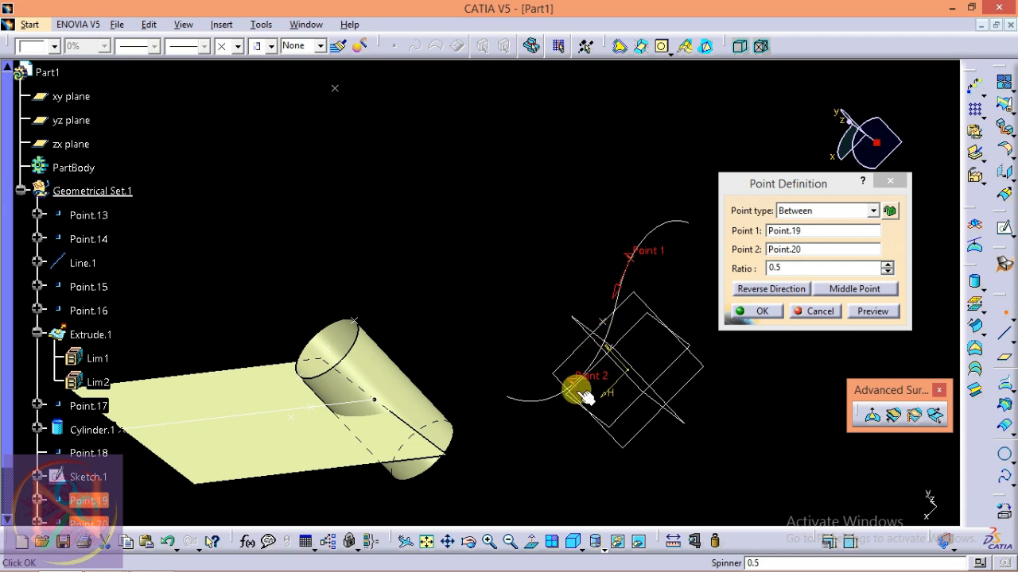
click(783, 291)
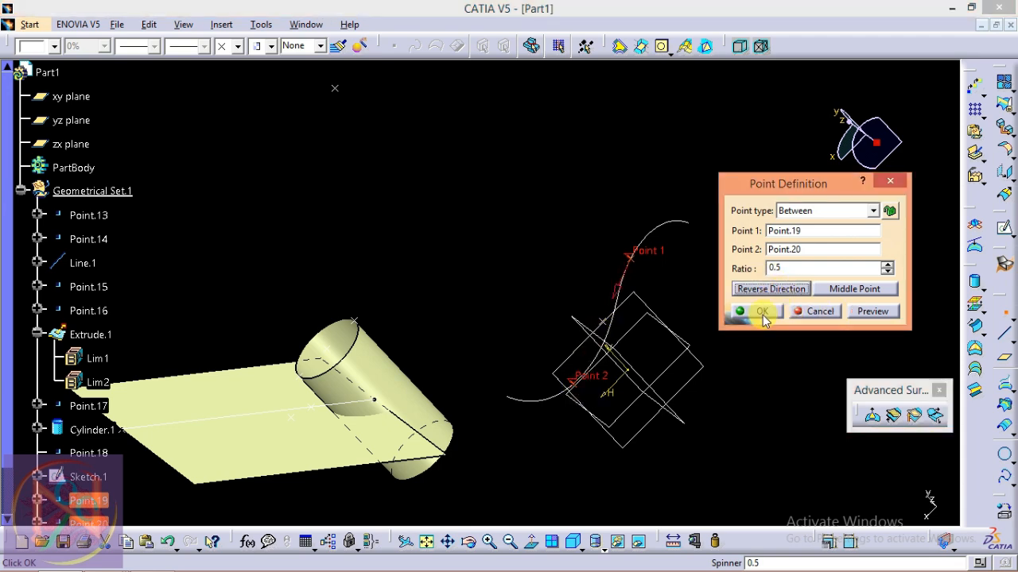
click(849, 286)
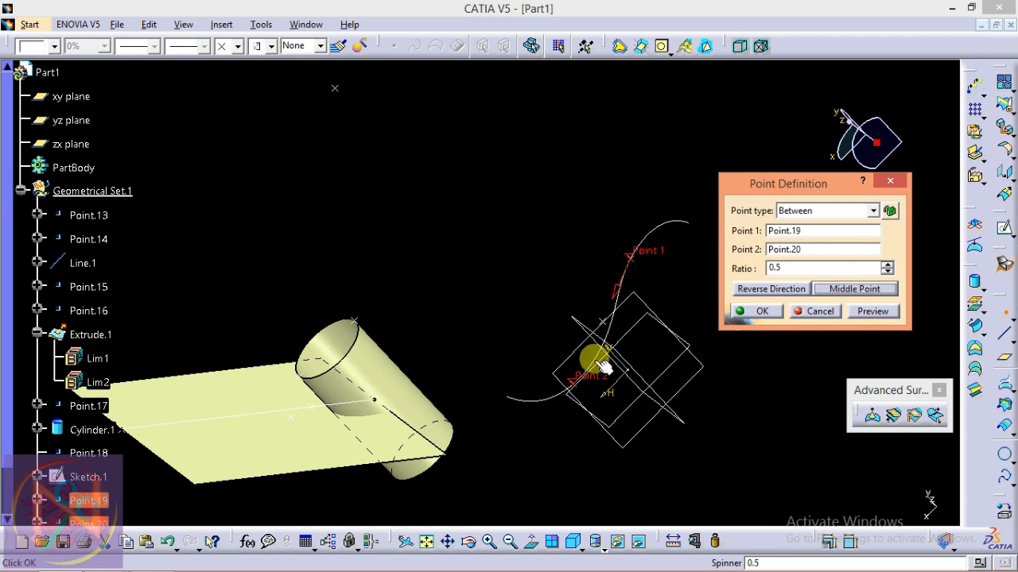
click(755, 311)
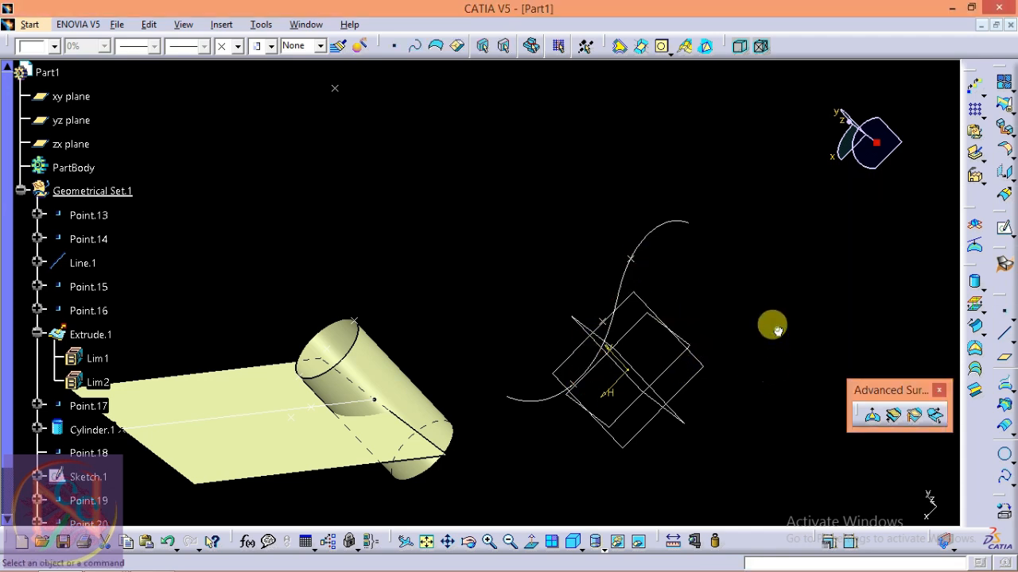
middle_drag(586, 388, 461, 272)
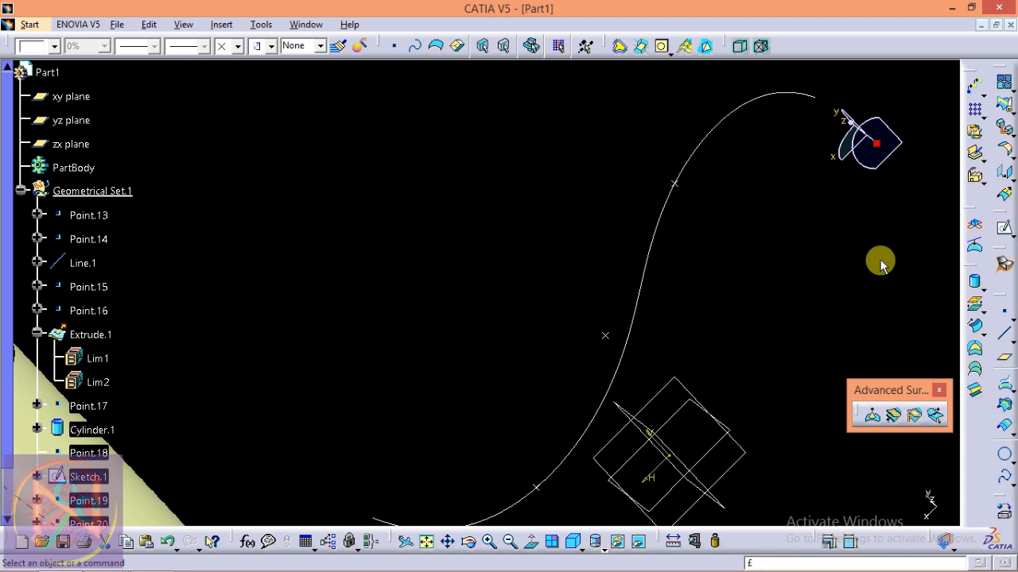
text(£)
click(900, 299)
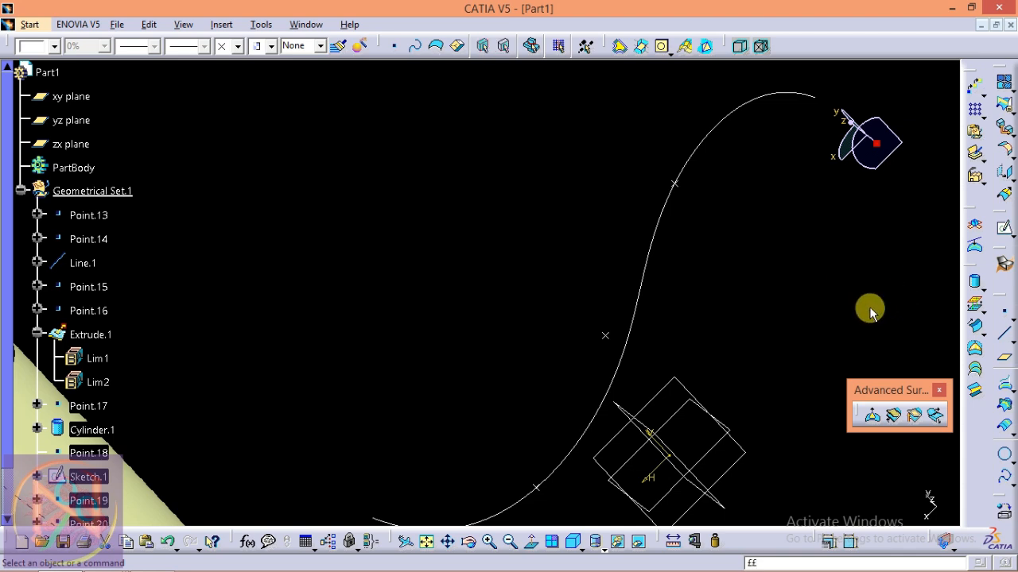
key(ctrl+2)
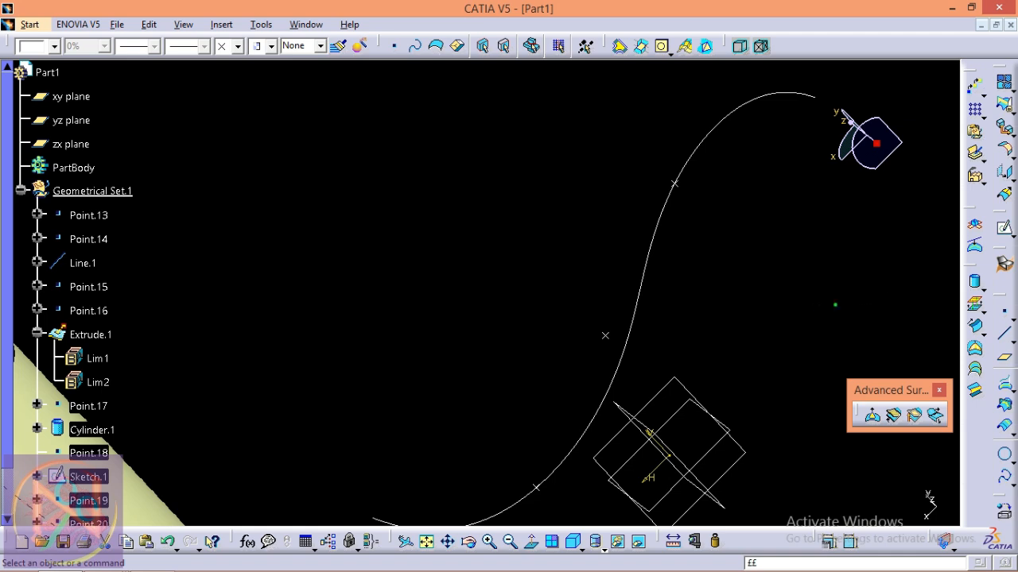